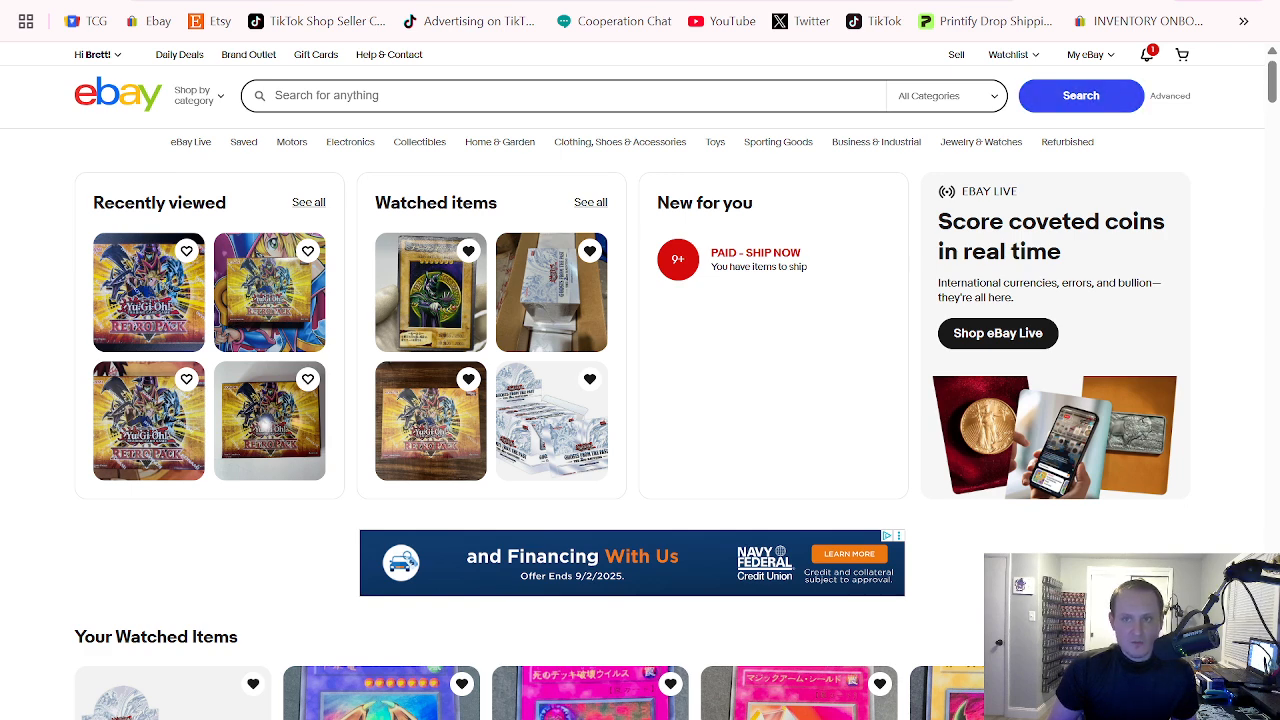
Step: Open the Uploads page of the Seller Hub reports and permanently dismiss its welcome message
mouse_move(1090, 55)
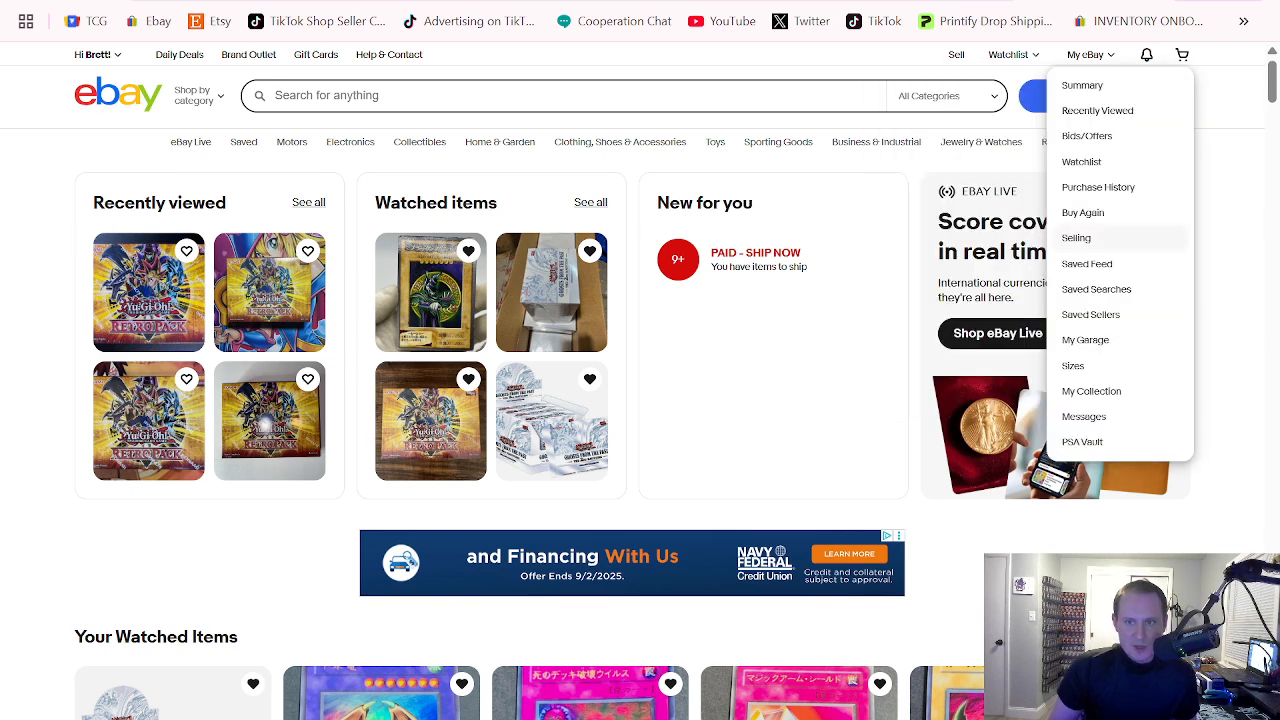
click(1080, 245)
mouse_move(758, 187)
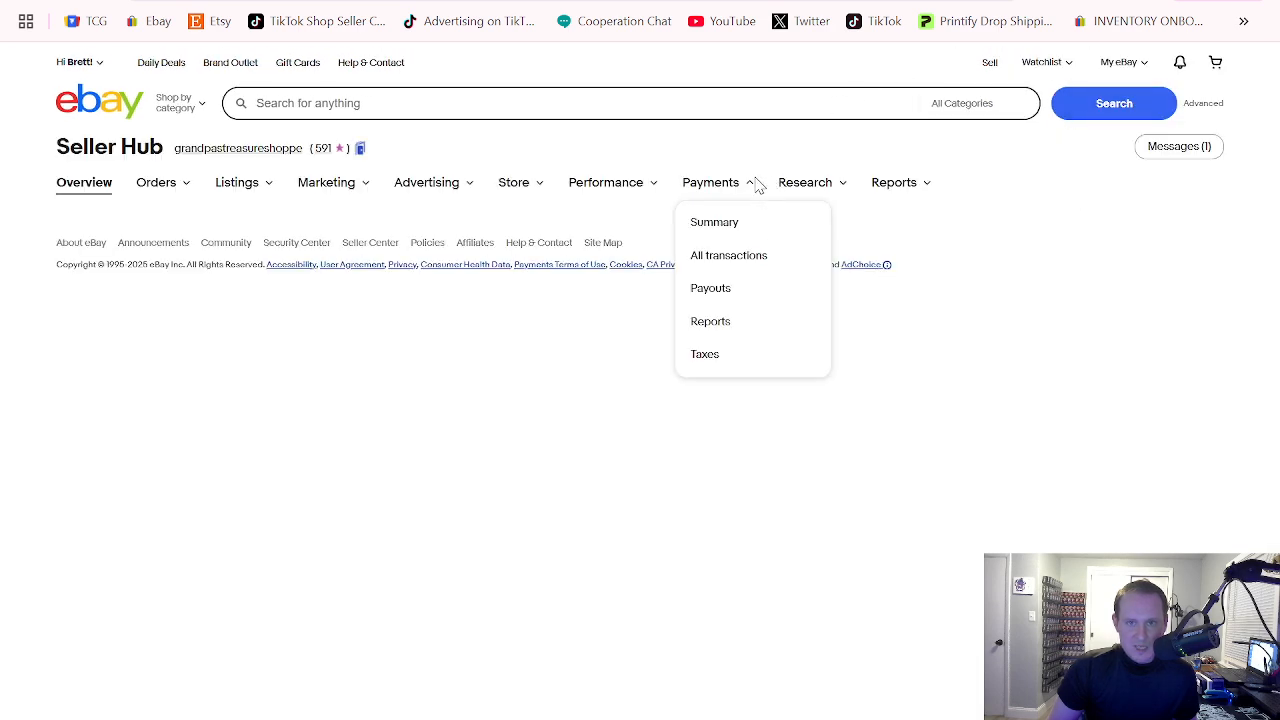
mouse_move(900, 185)
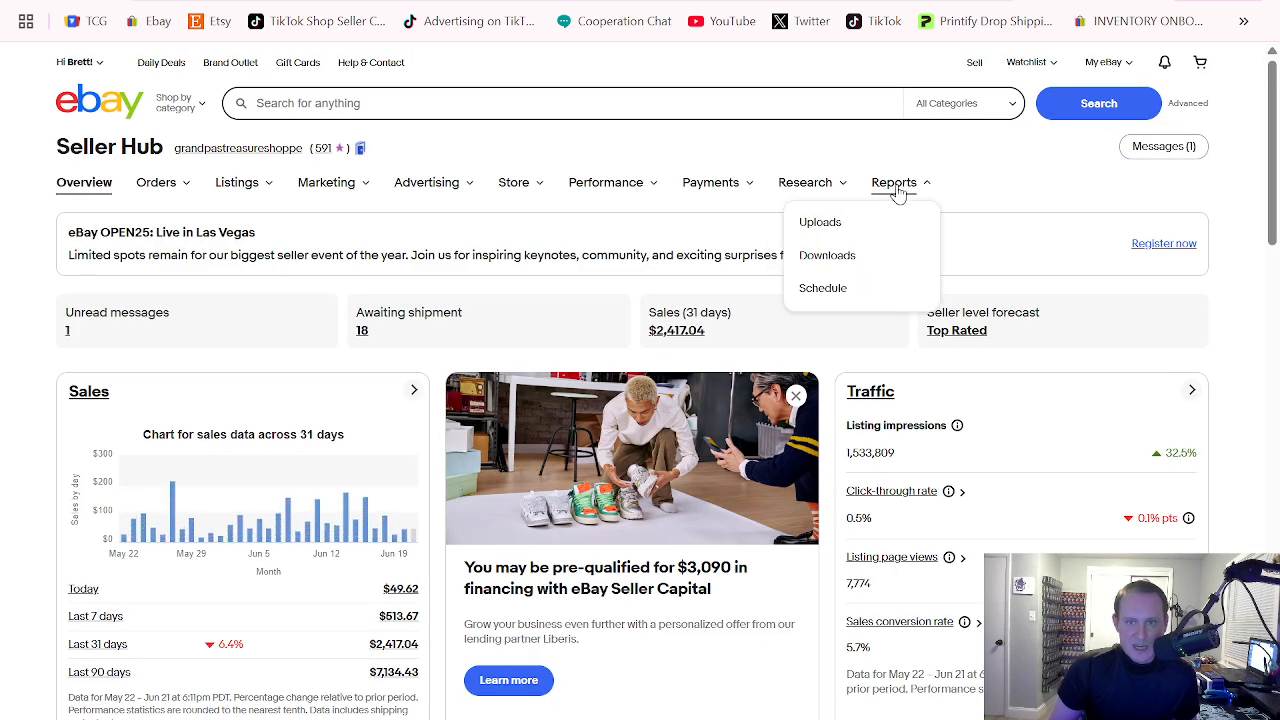
click(838, 238)
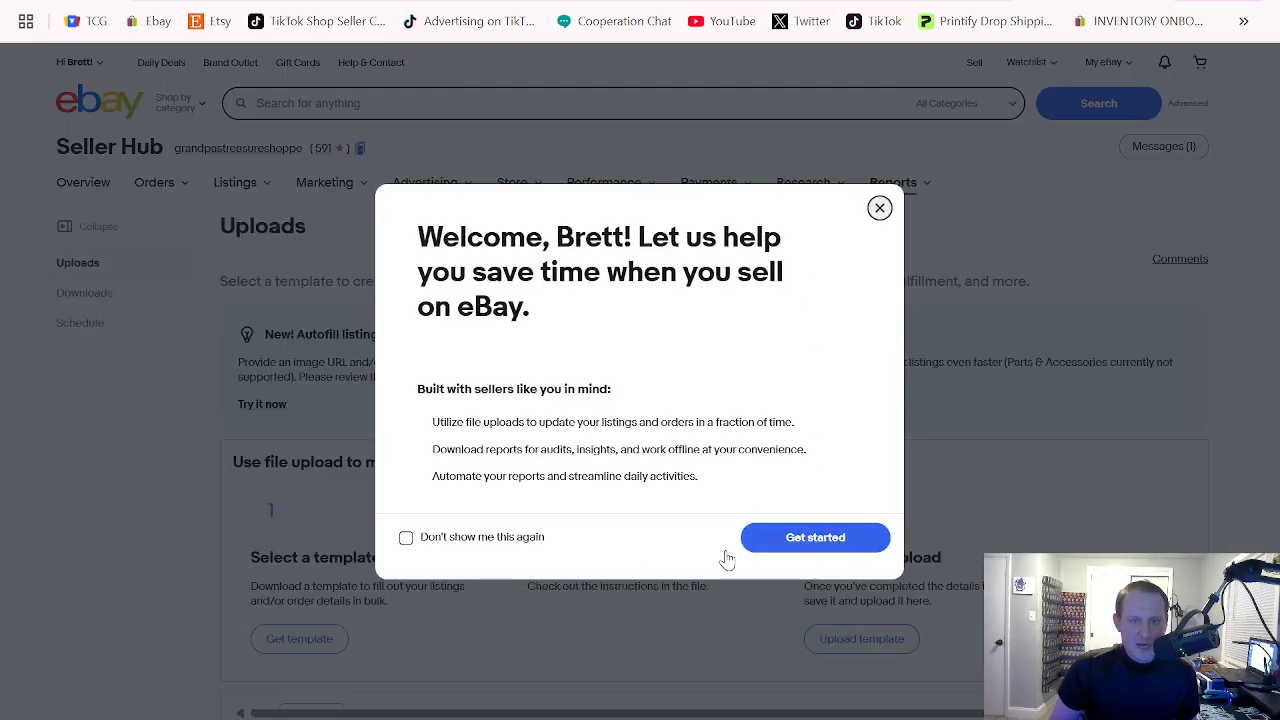
click(508, 541)
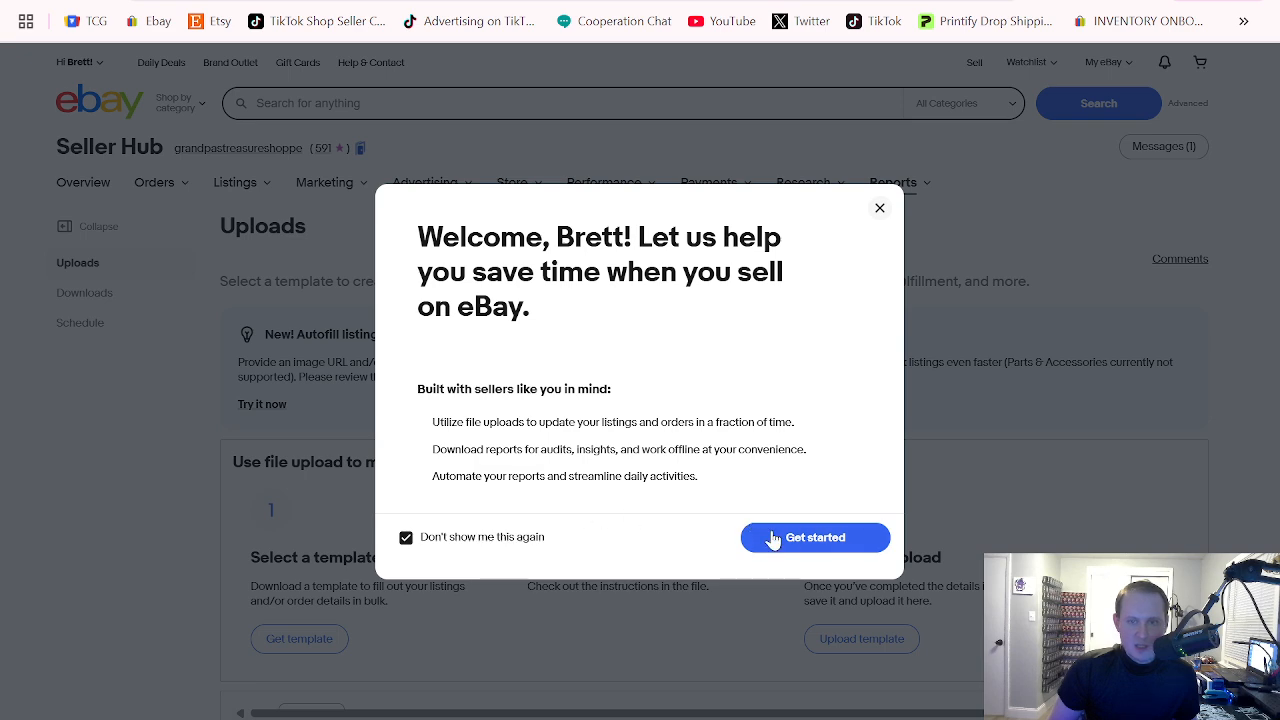
click(810, 542)
Step: Examine the column summary of the Listings template for Create new drafts, and cancel without downloading it
scroll(789, 332, down, 2)
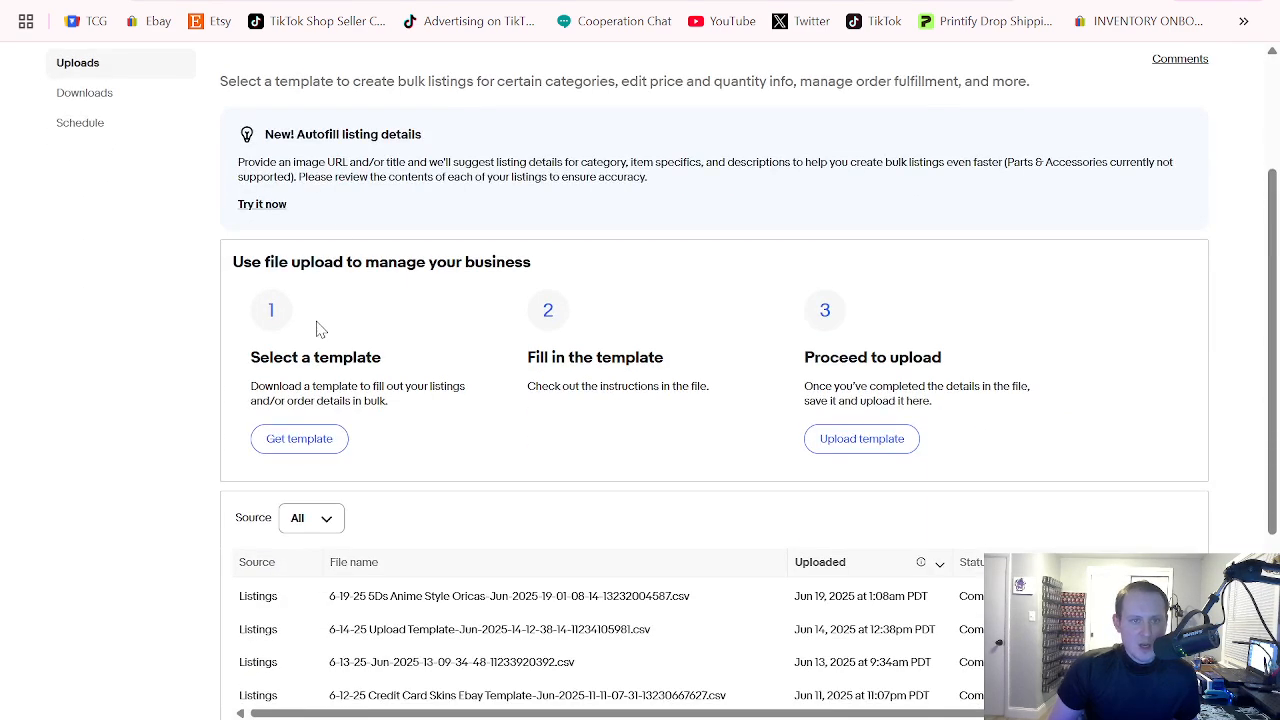
click(299, 439)
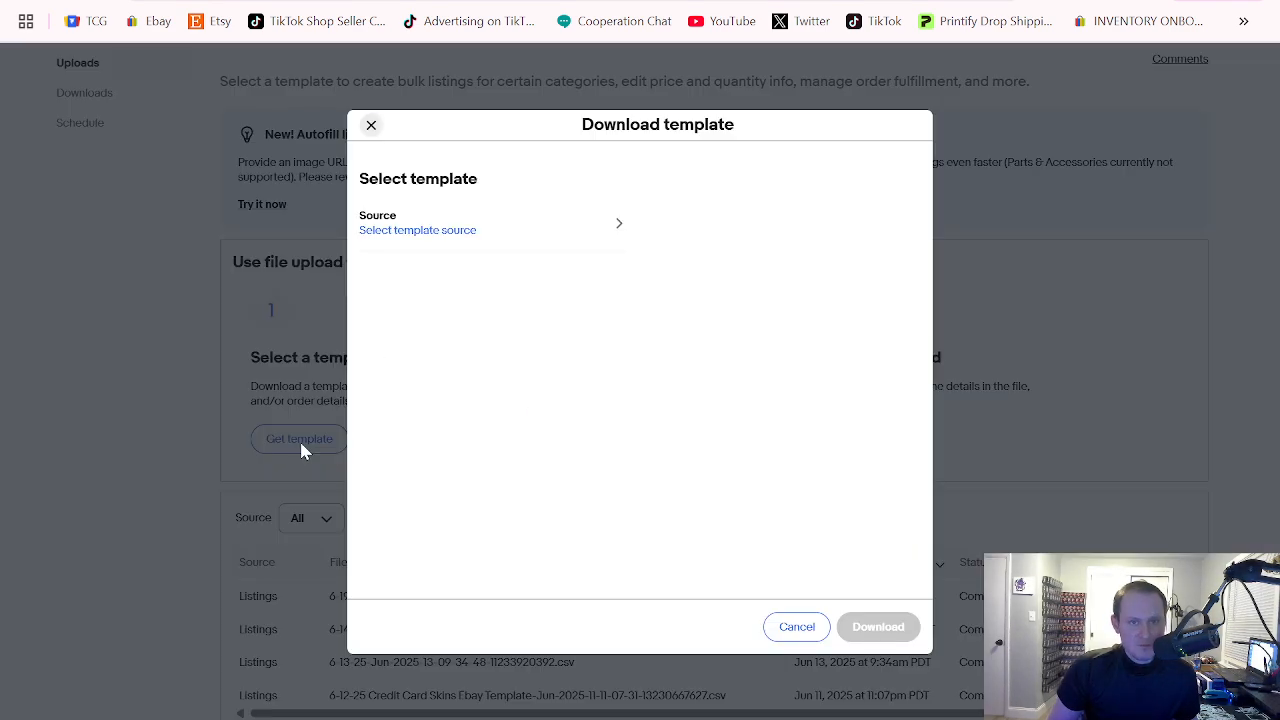
click(422, 231)
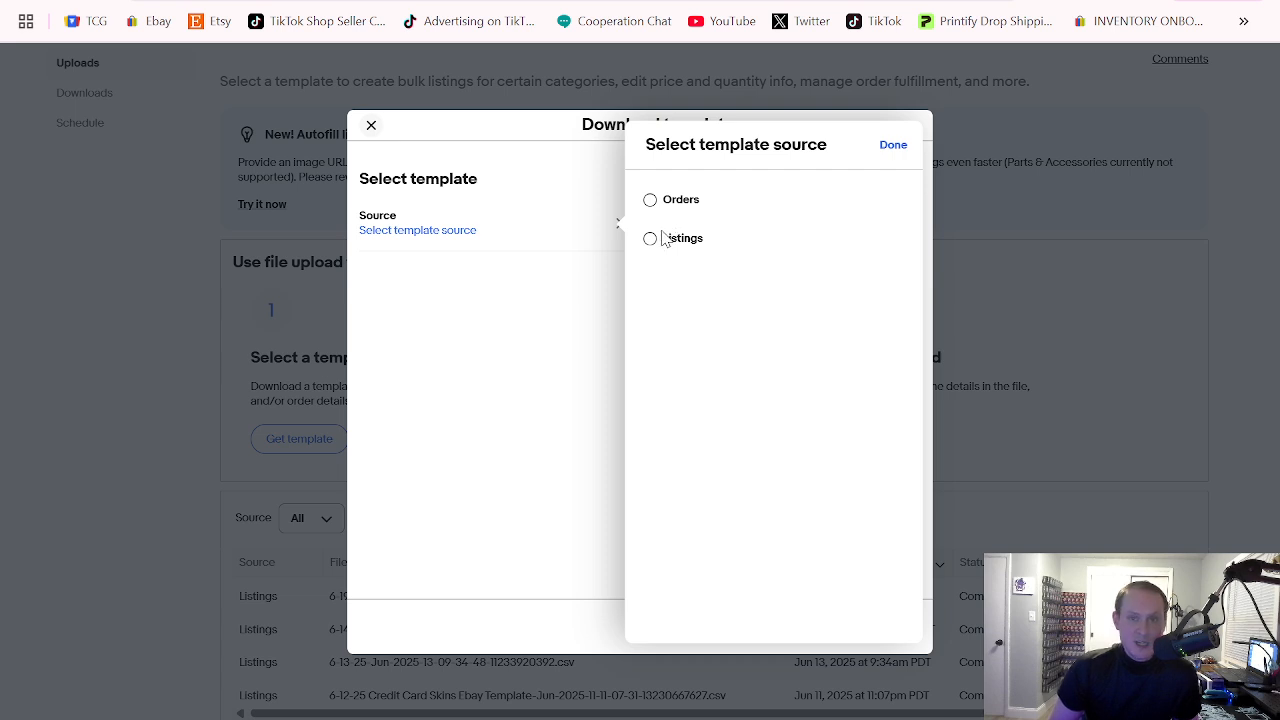
click(650, 239)
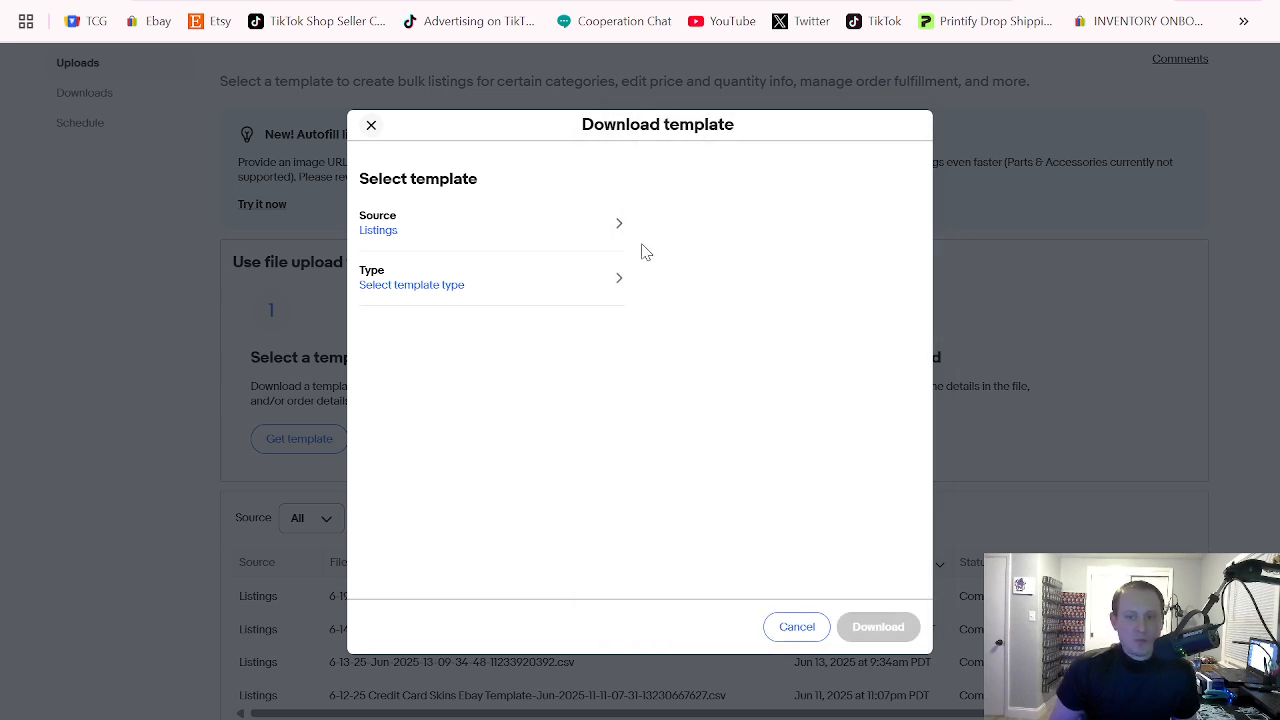
click(560, 287)
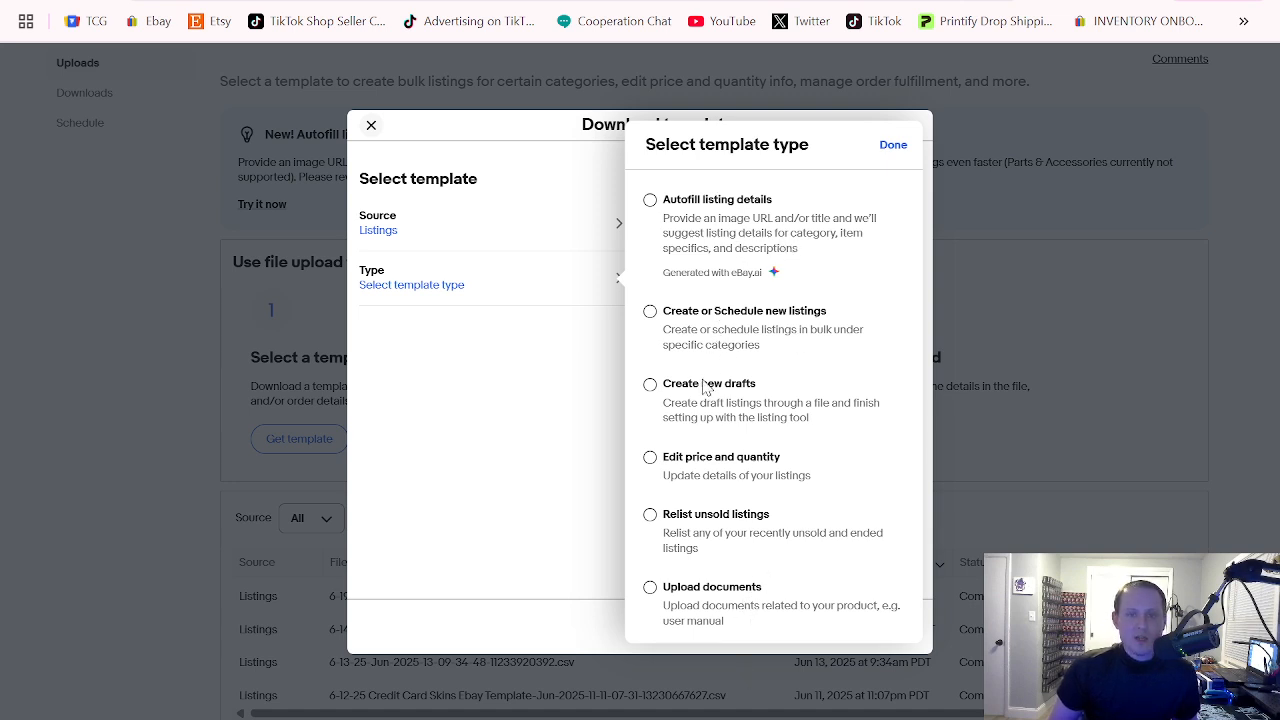
click(650, 385)
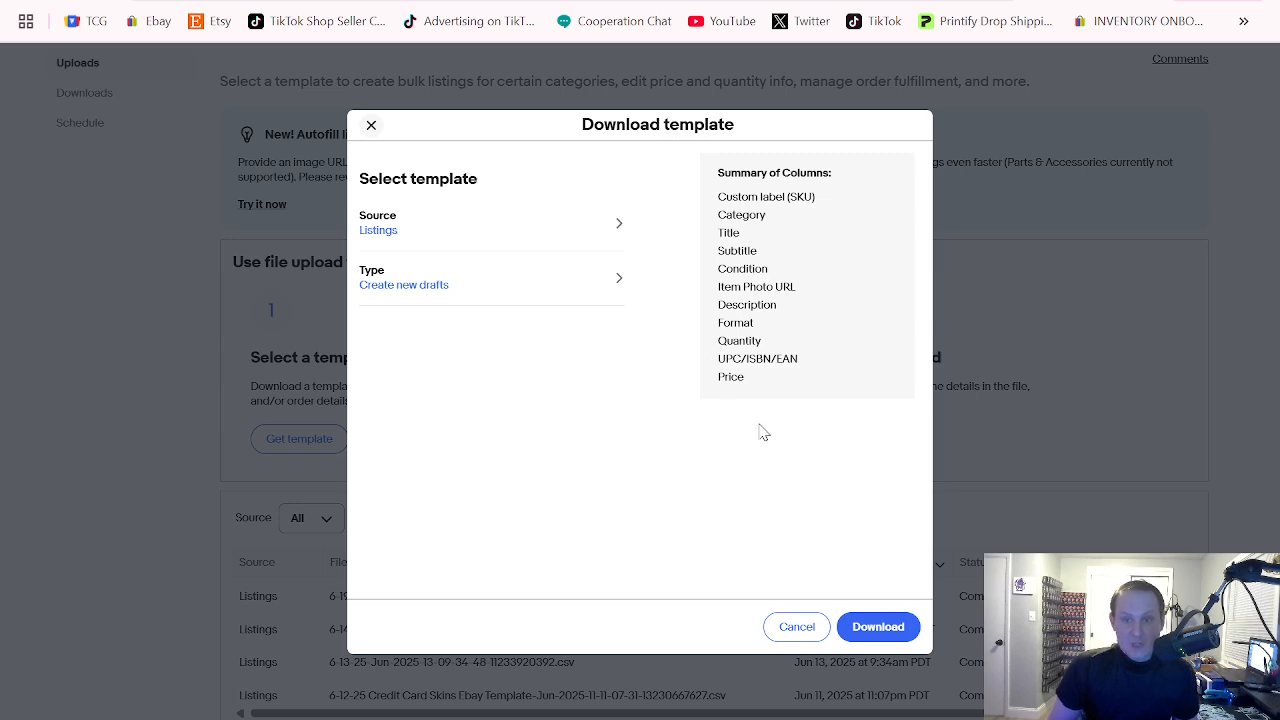
click(790, 628)
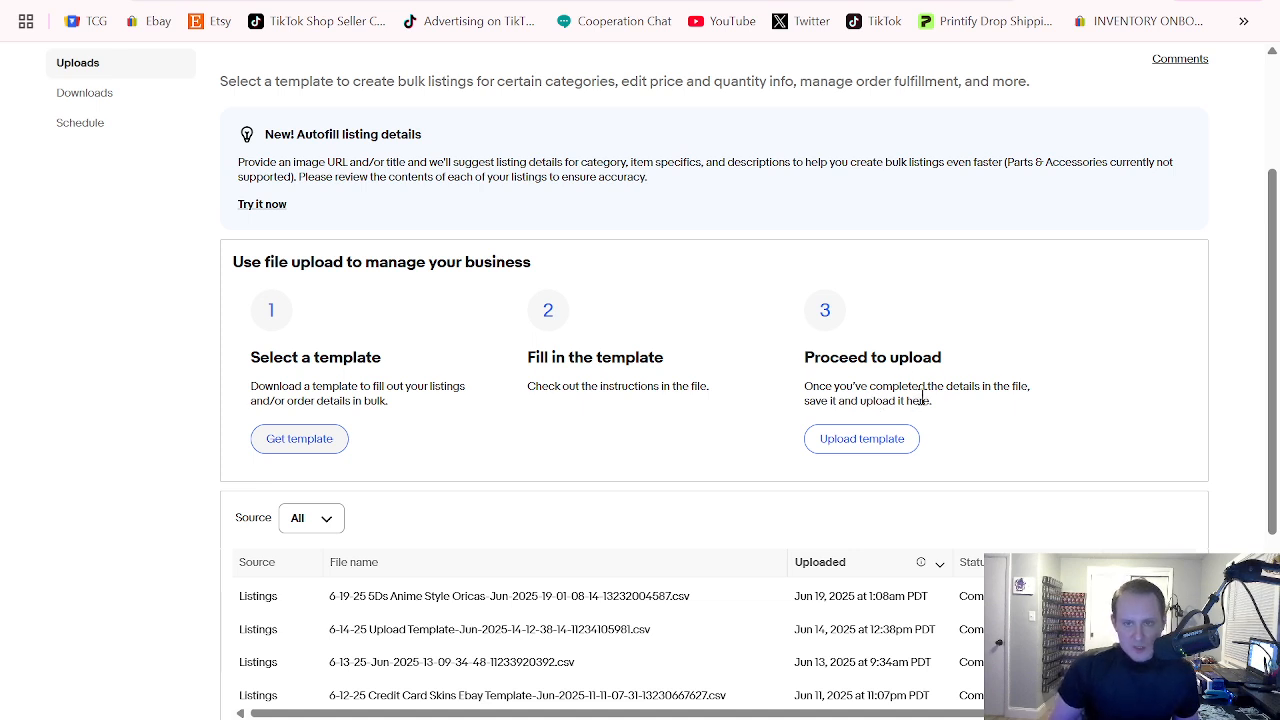
Step: Upload the completed template file Test.csv and follow the Complete Listings link for it
click(862, 440)
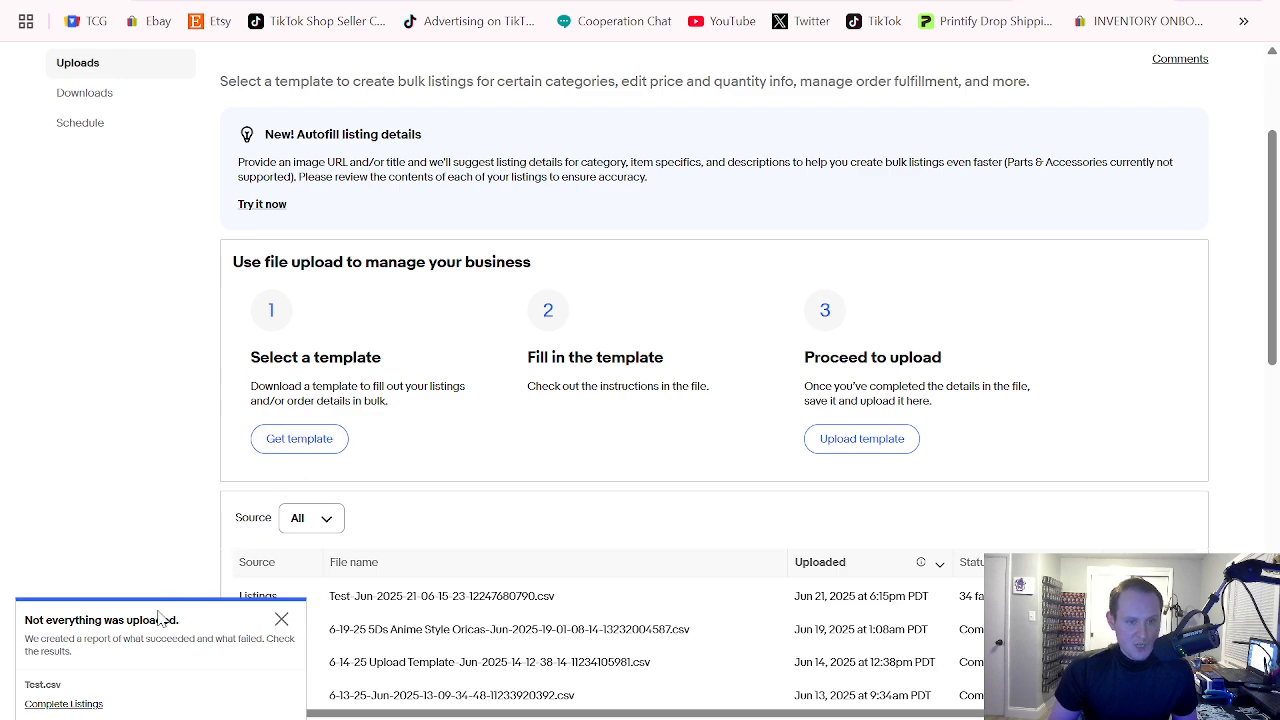
click(73, 706)
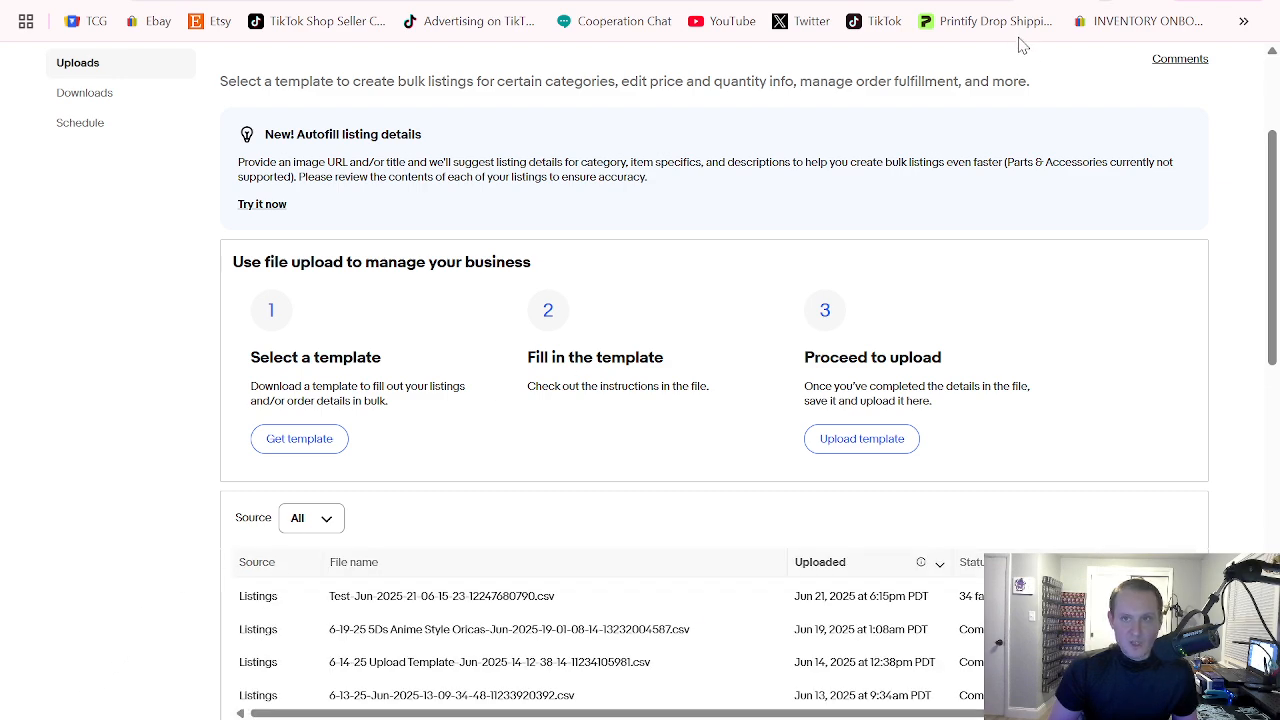
Step: Open the Drafts page of the Seller Hub listings
scroll(677, 329, up, 3)
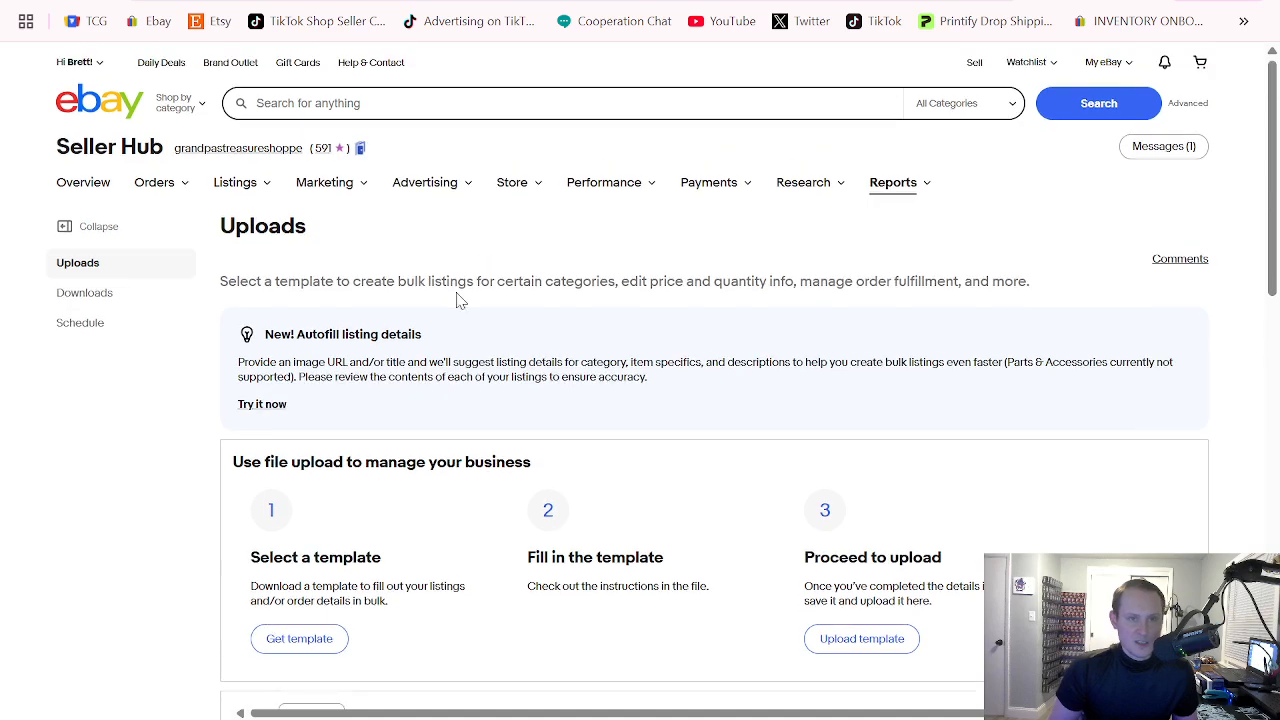
mouse_move(230, 205)
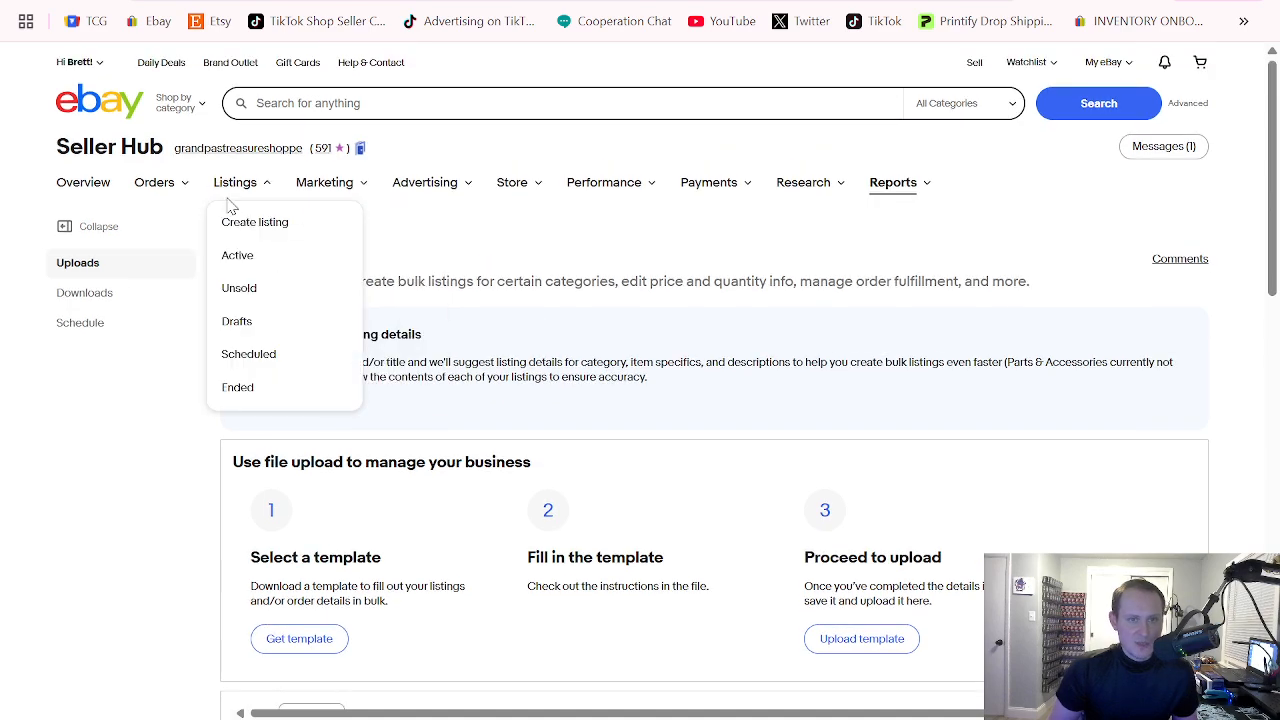
click(238, 322)
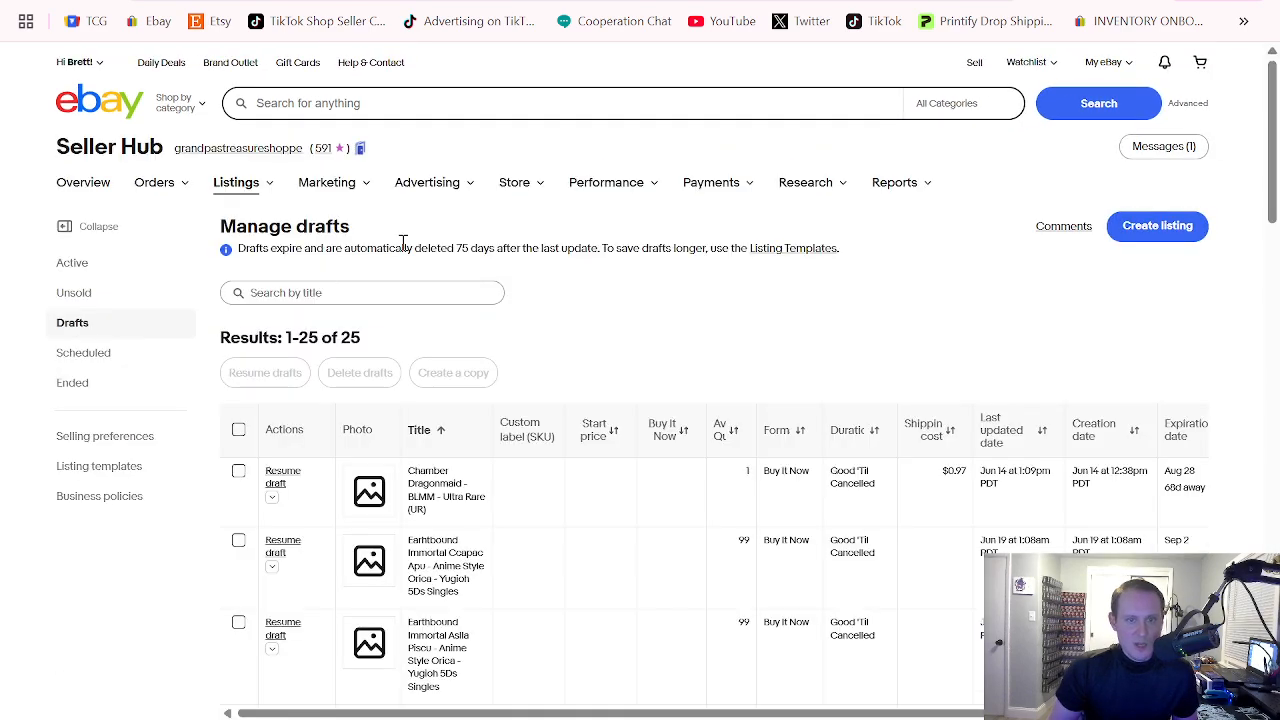
Step: Look through the whole list of listing drafts and check their titles, quantities and formats
scroll(551, 205, down, 5)
scroll(556, 212, down, 15)
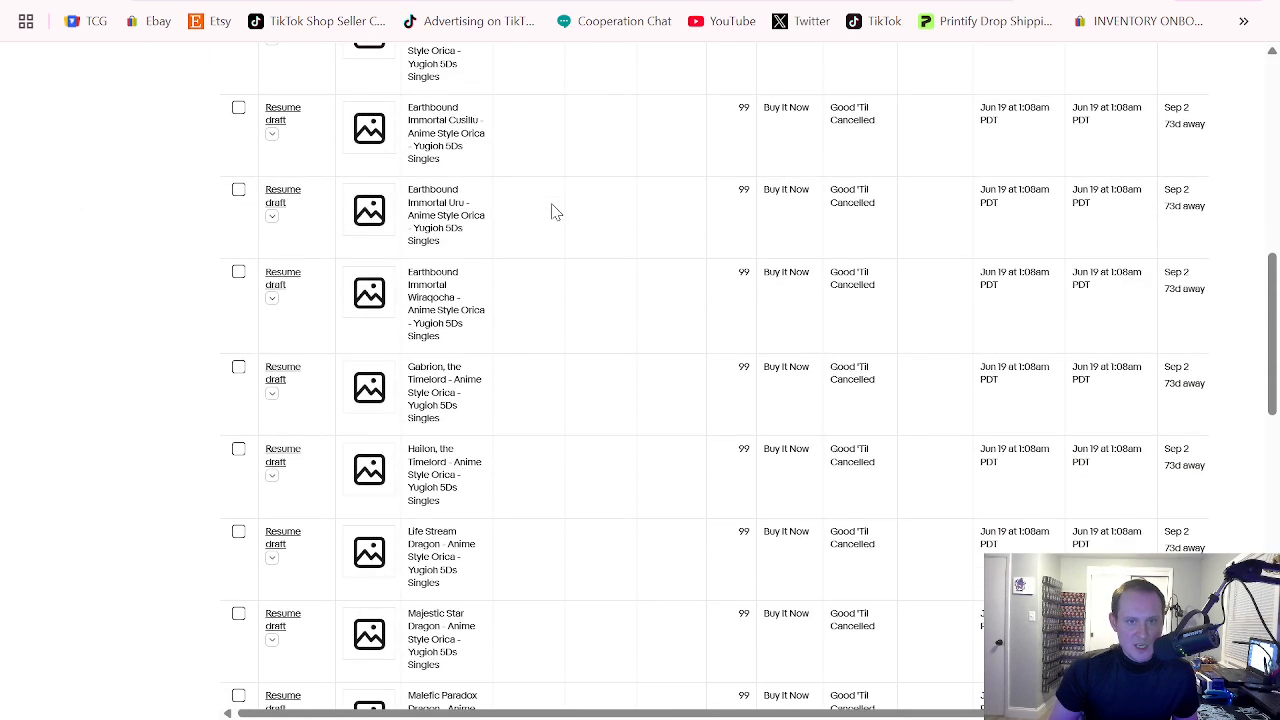
scroll(553, 210, down, 1)
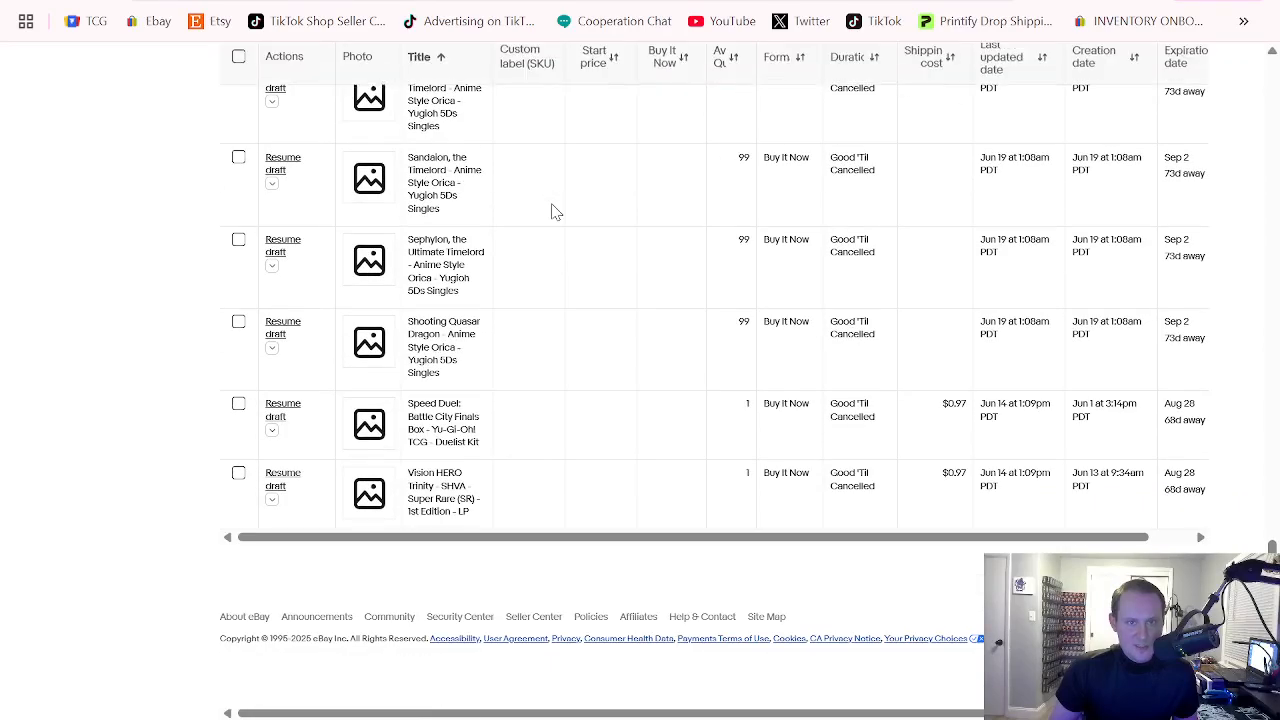
scroll(427, 405, up, 15)
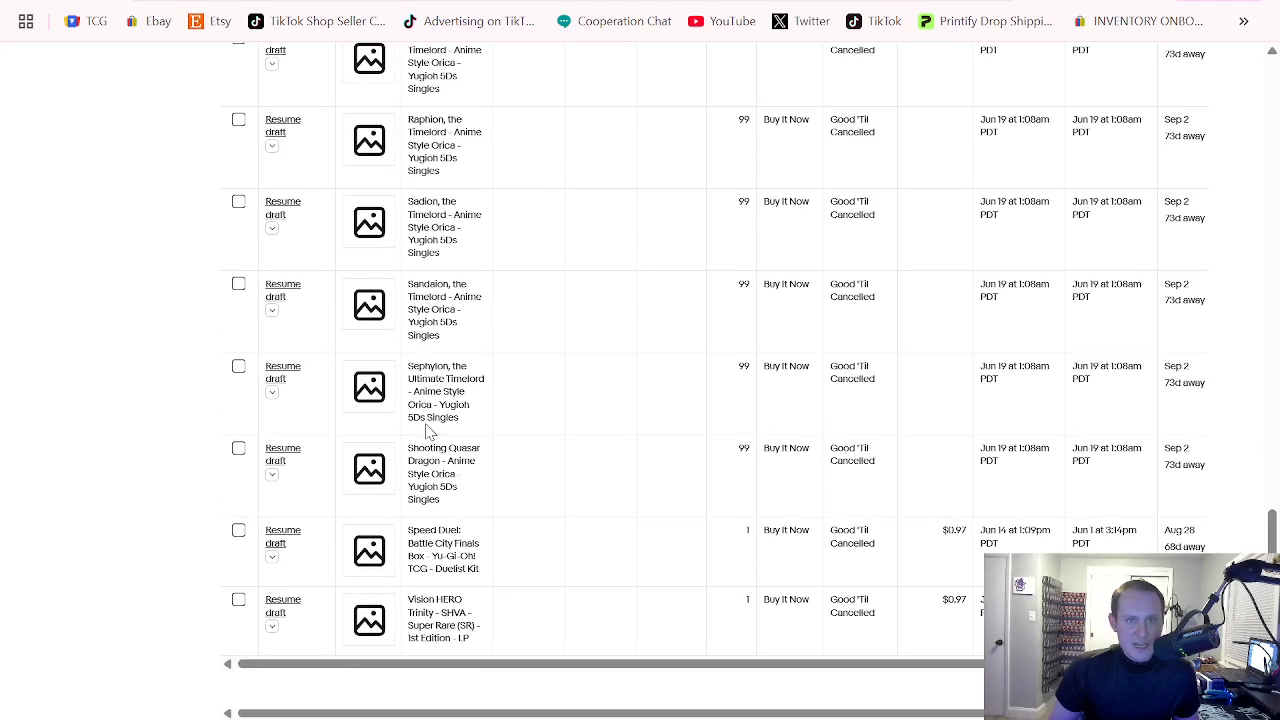
scroll(421, 520, up, 5)
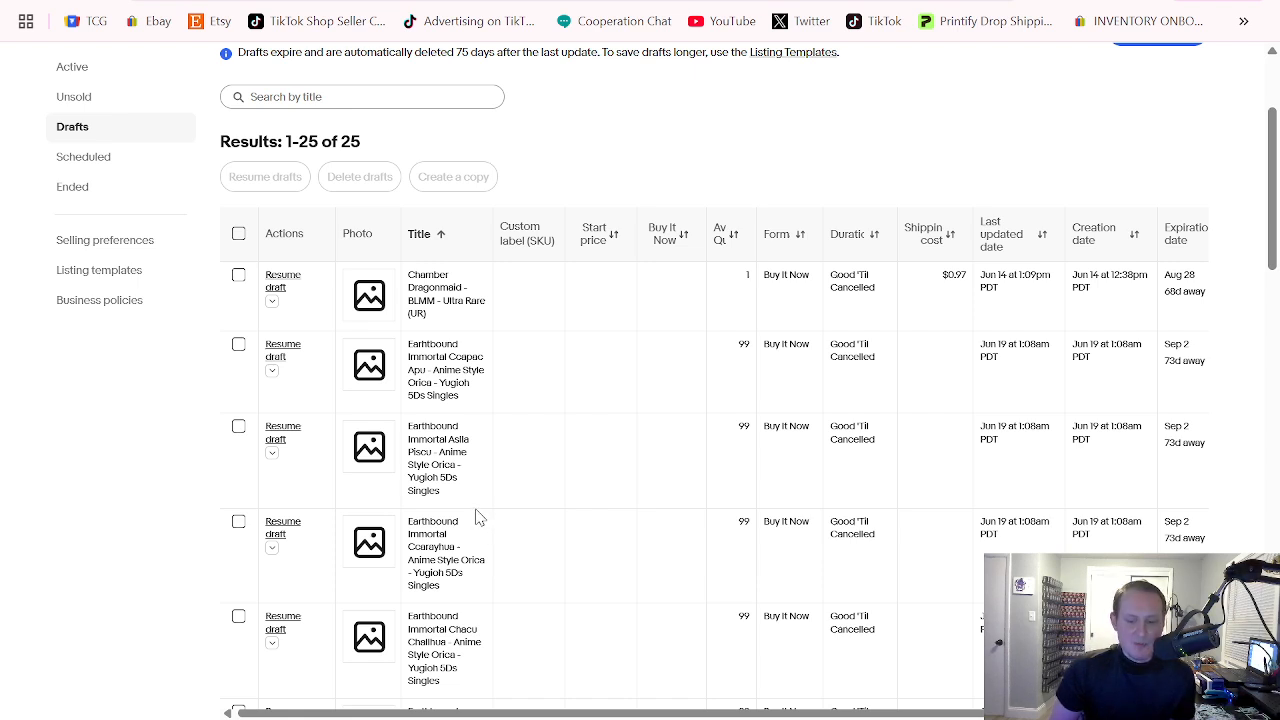
scroll(471, 334, up, 2)
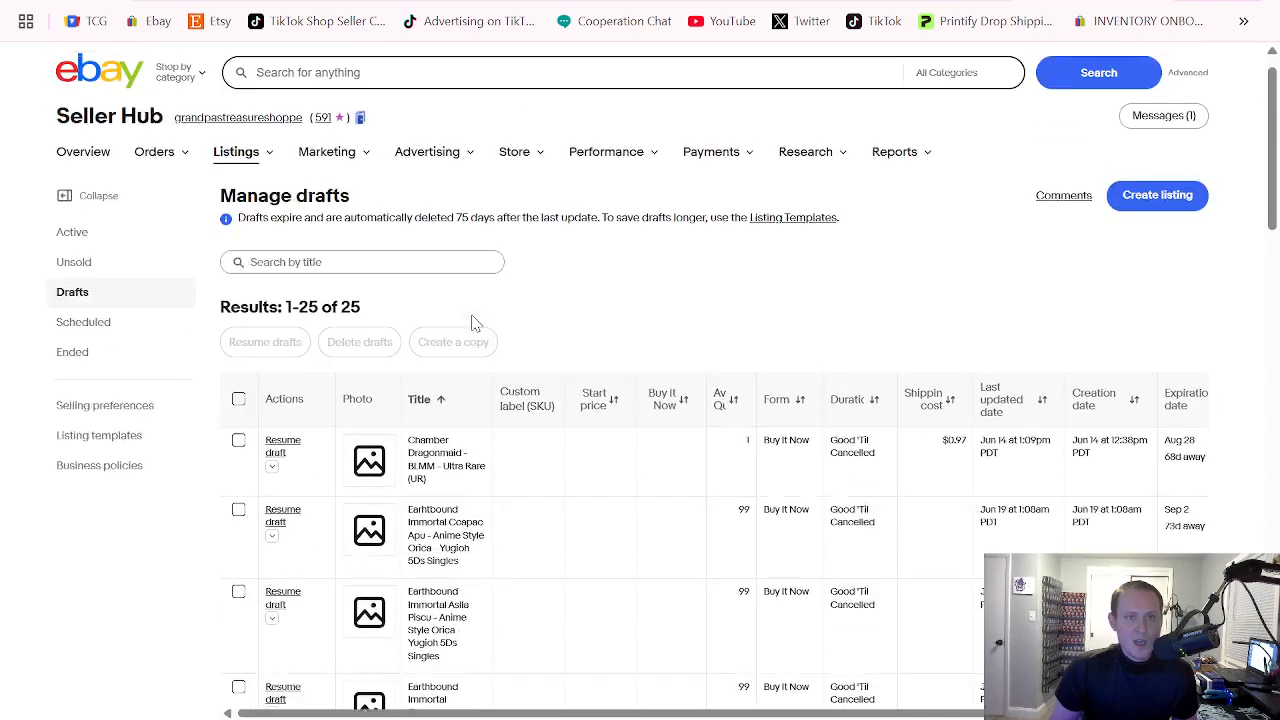
scroll(473, 322, down, 1)
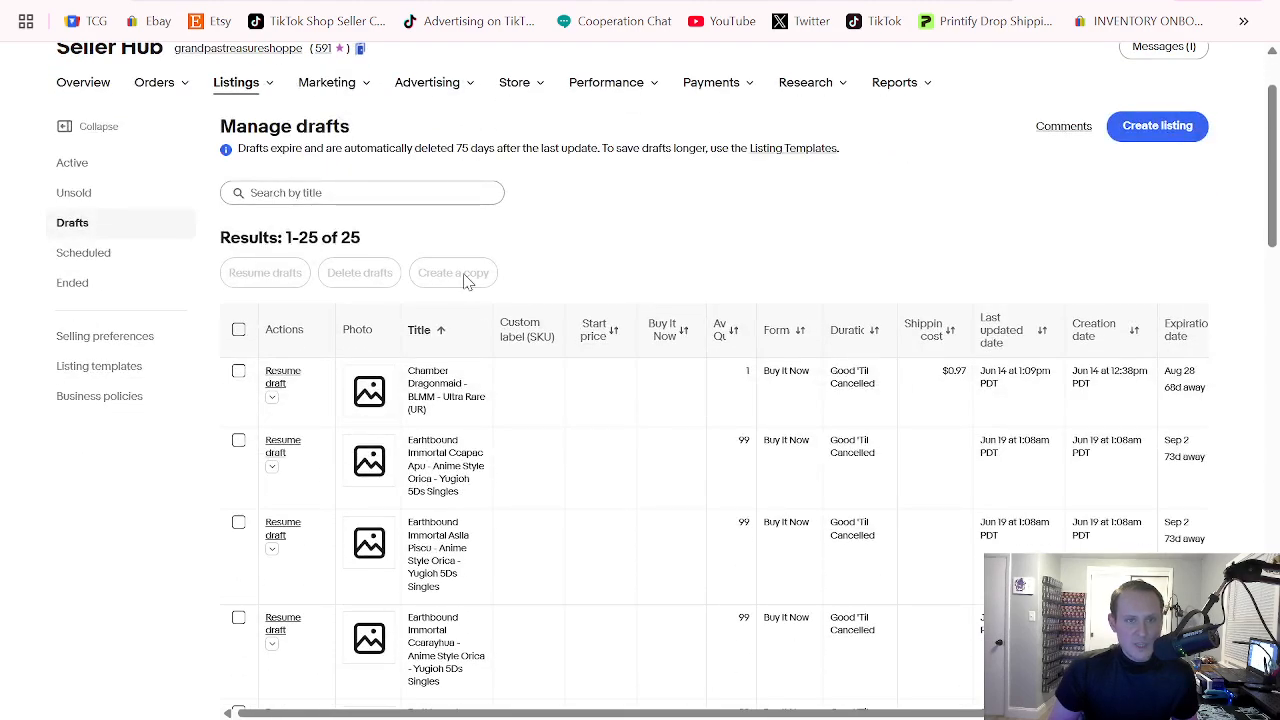
scroll(409, 206, up, 1)
scroll(451, 344, down, 2)
scroll(451, 344, up, 1)
scroll(540, 286, down, 10)
scroll(534, 369, up, 8)
scroll(535, 388, up, 3)
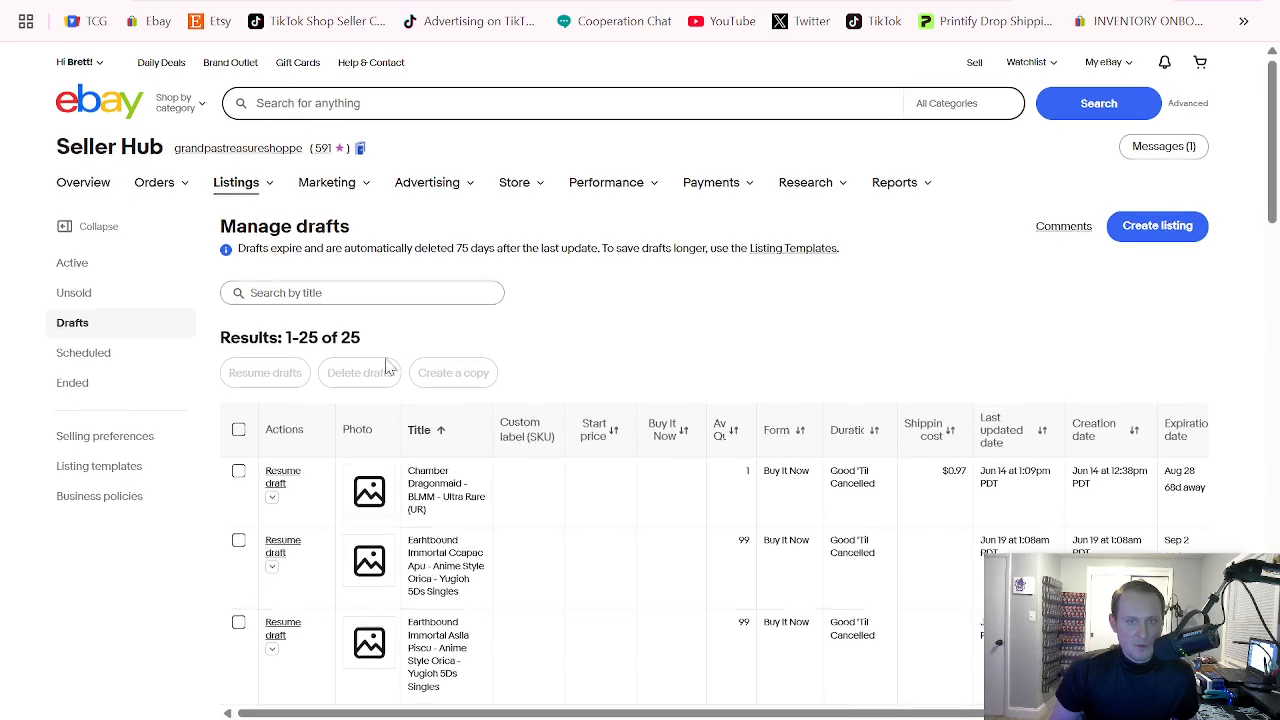
Step: Select all drafts in the list and resume them together in the bulk listing editor
click(238, 429)
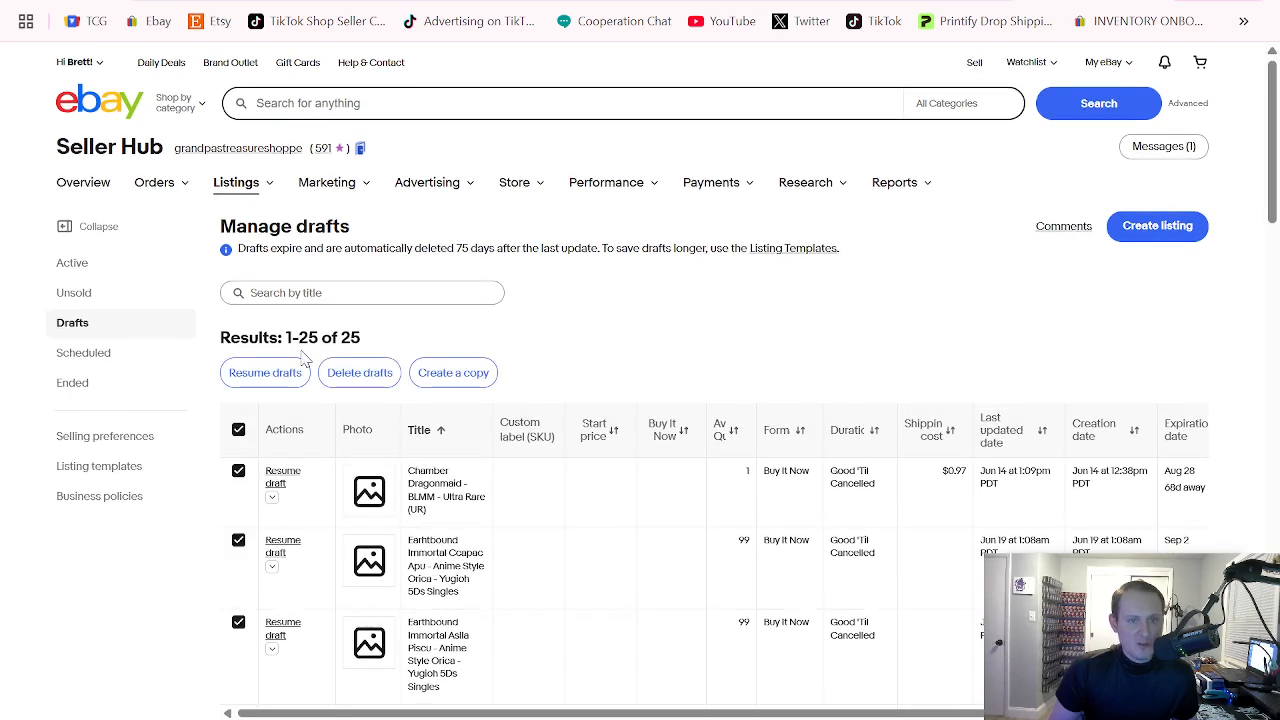
scroll(411, 237, down, 2)
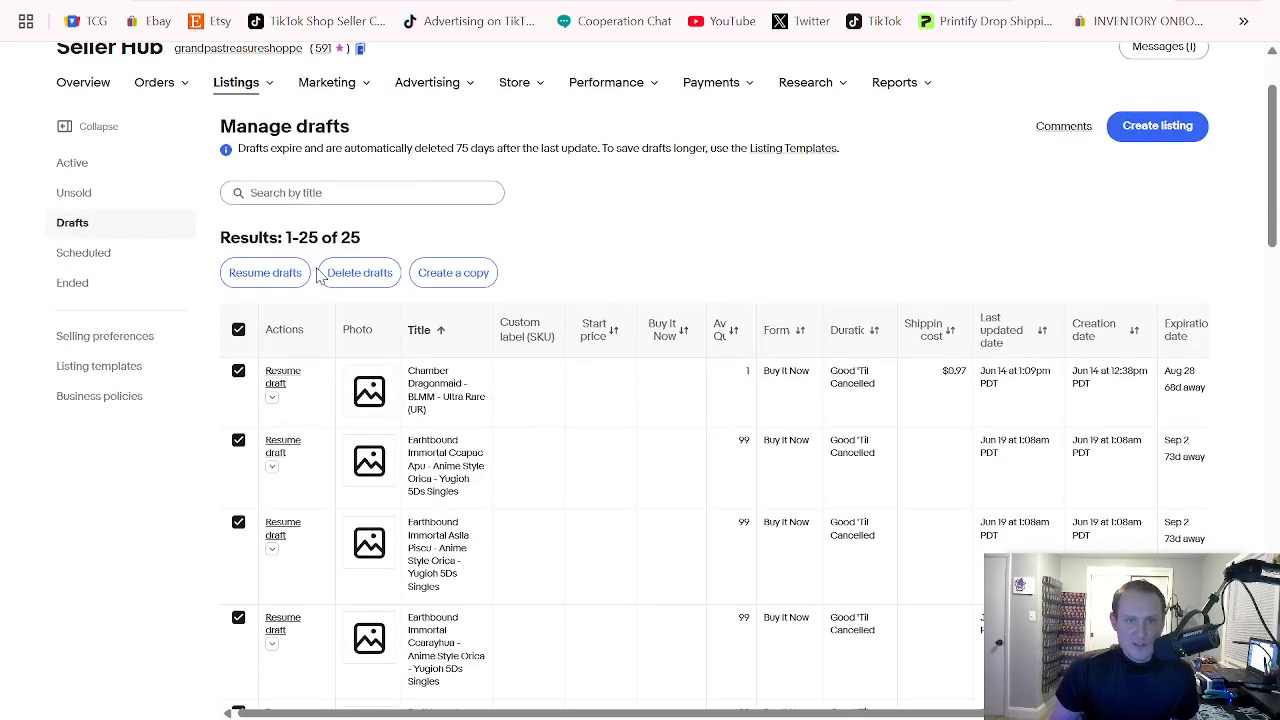
click(266, 280)
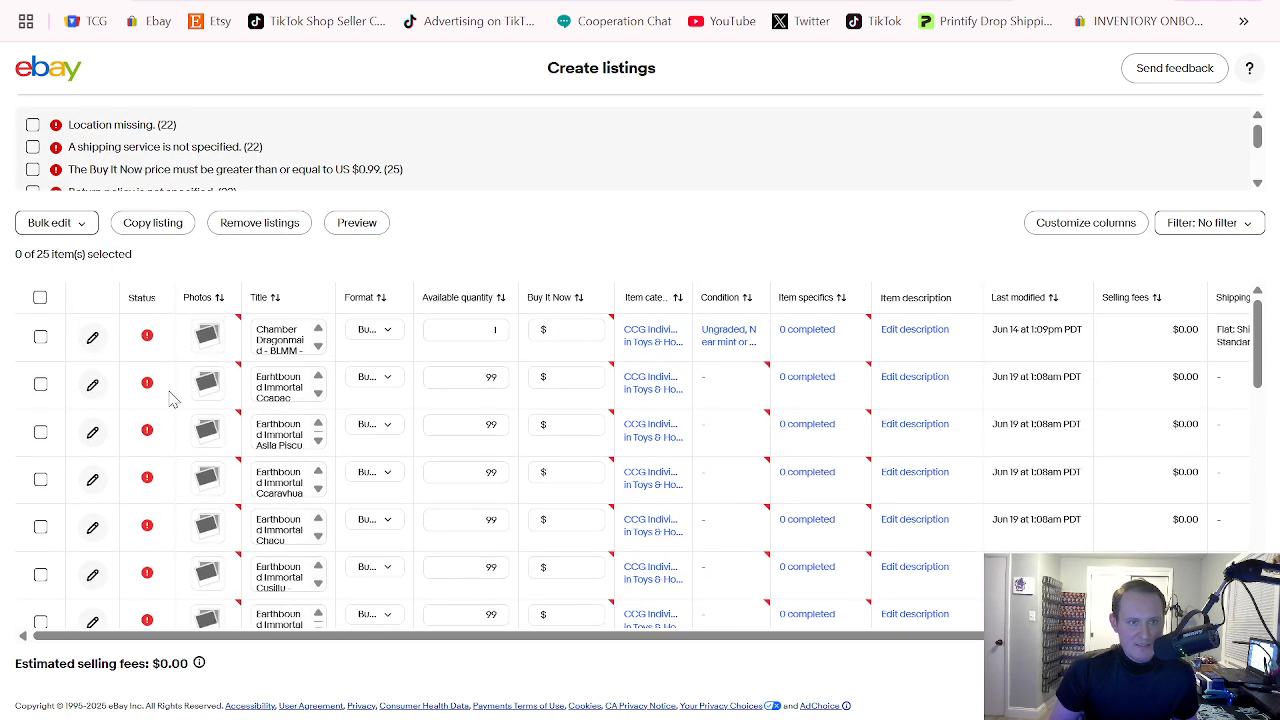
Step: Select every listing in the bulk editor and apply the prefilled item location to all of them
click(40, 298)
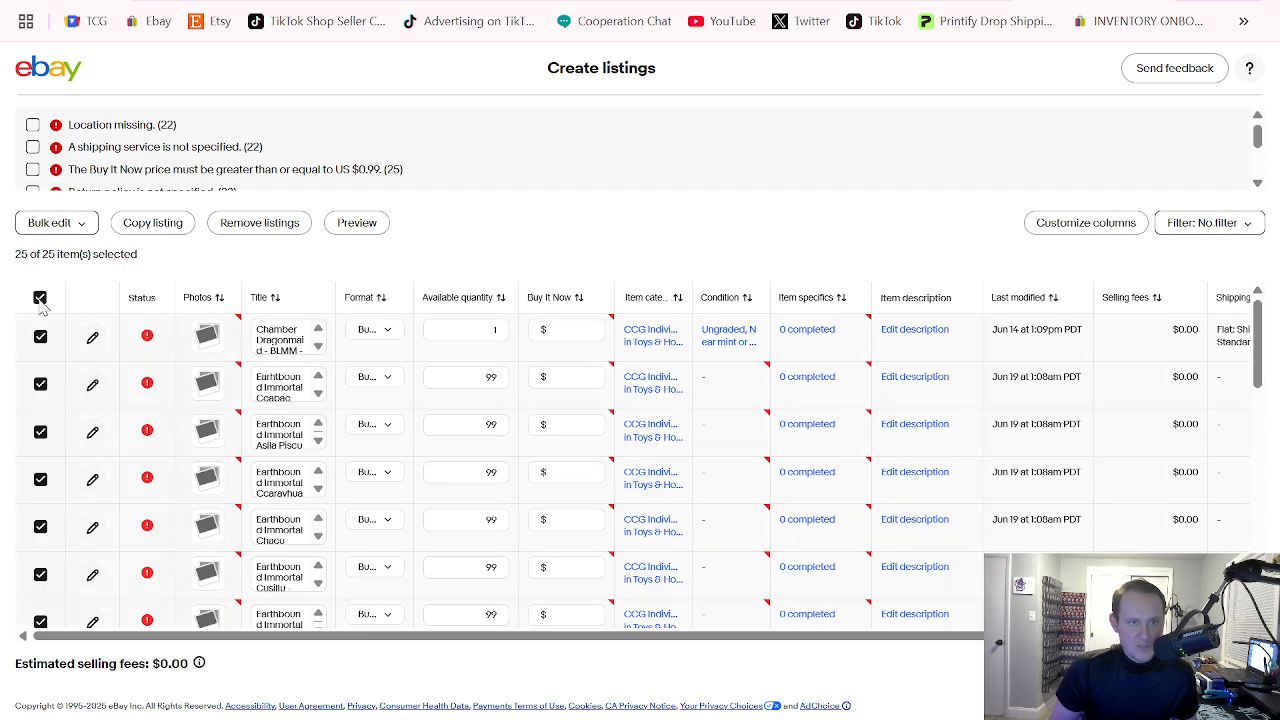
scroll(388, 385, down, 7)
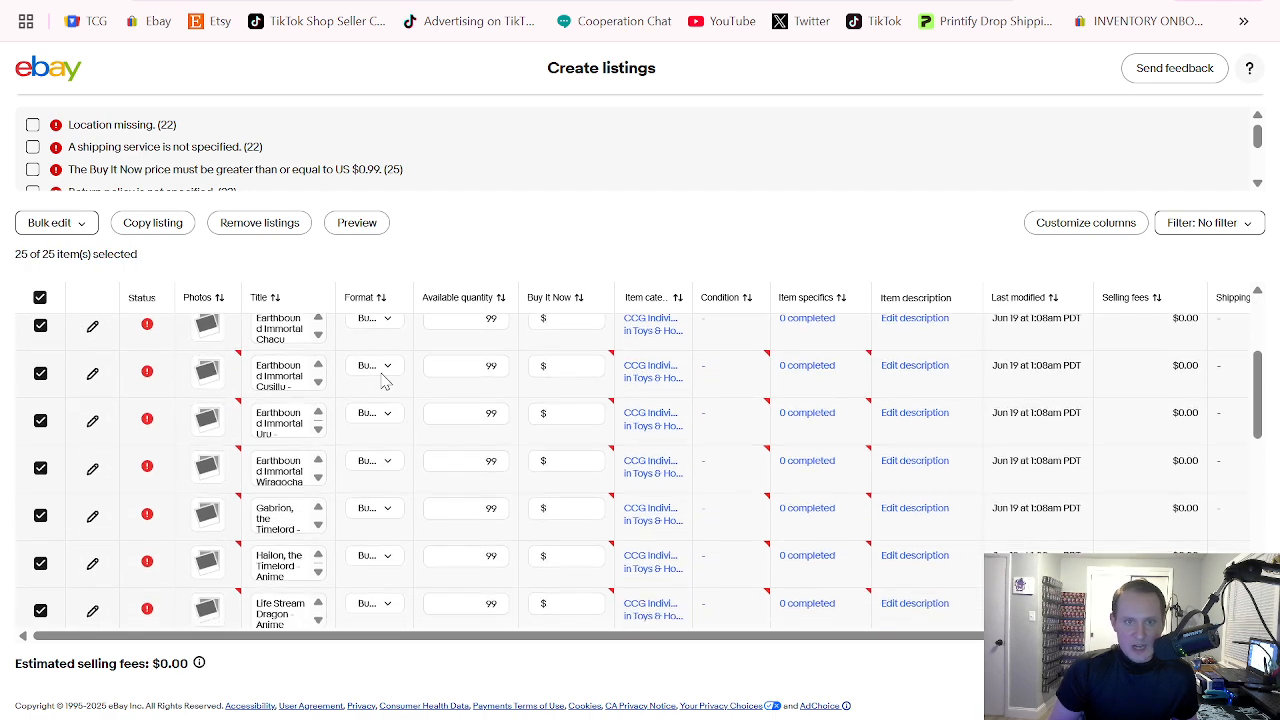
scroll(388, 385, up, 7)
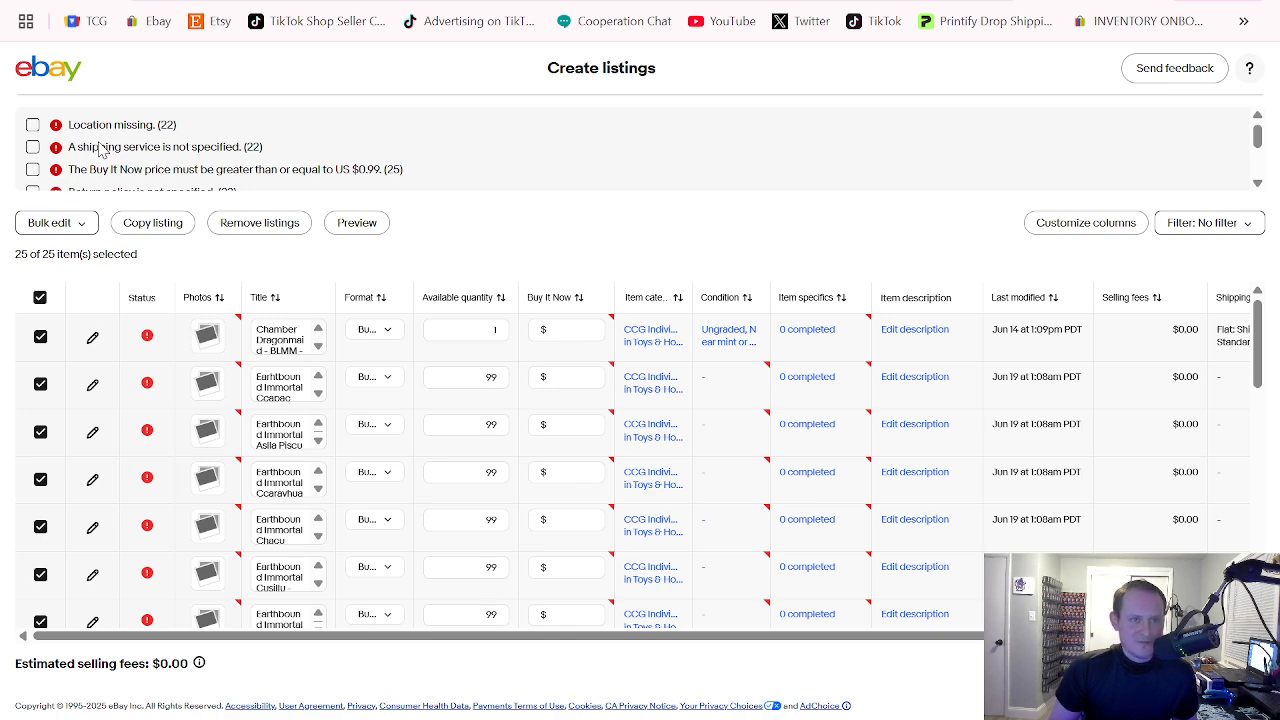
click(68, 222)
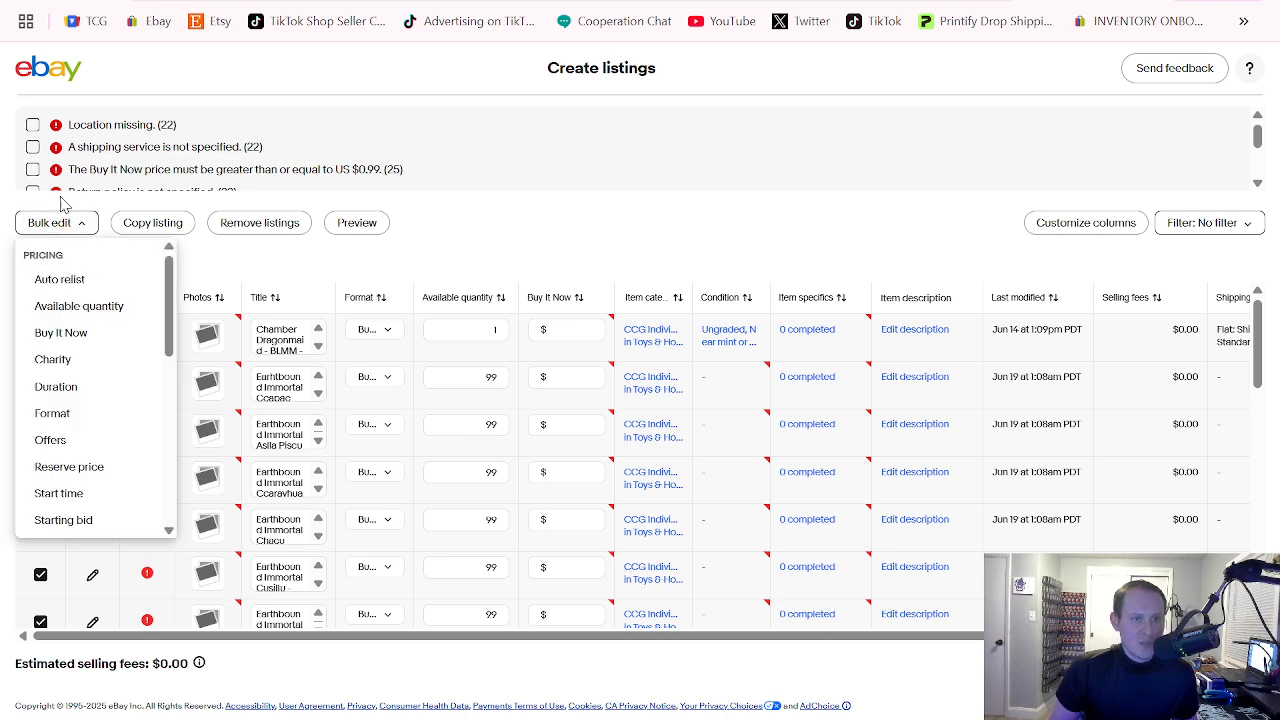
scroll(60, 368, down, 10)
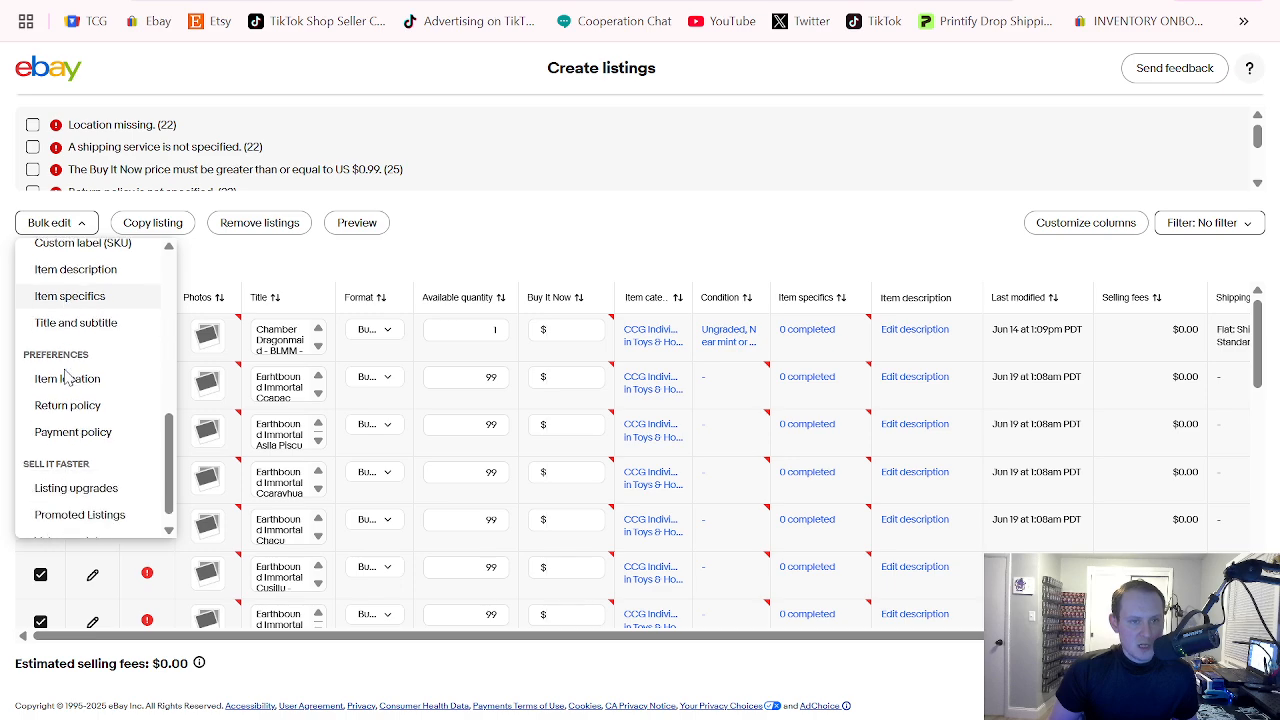
click(70, 364)
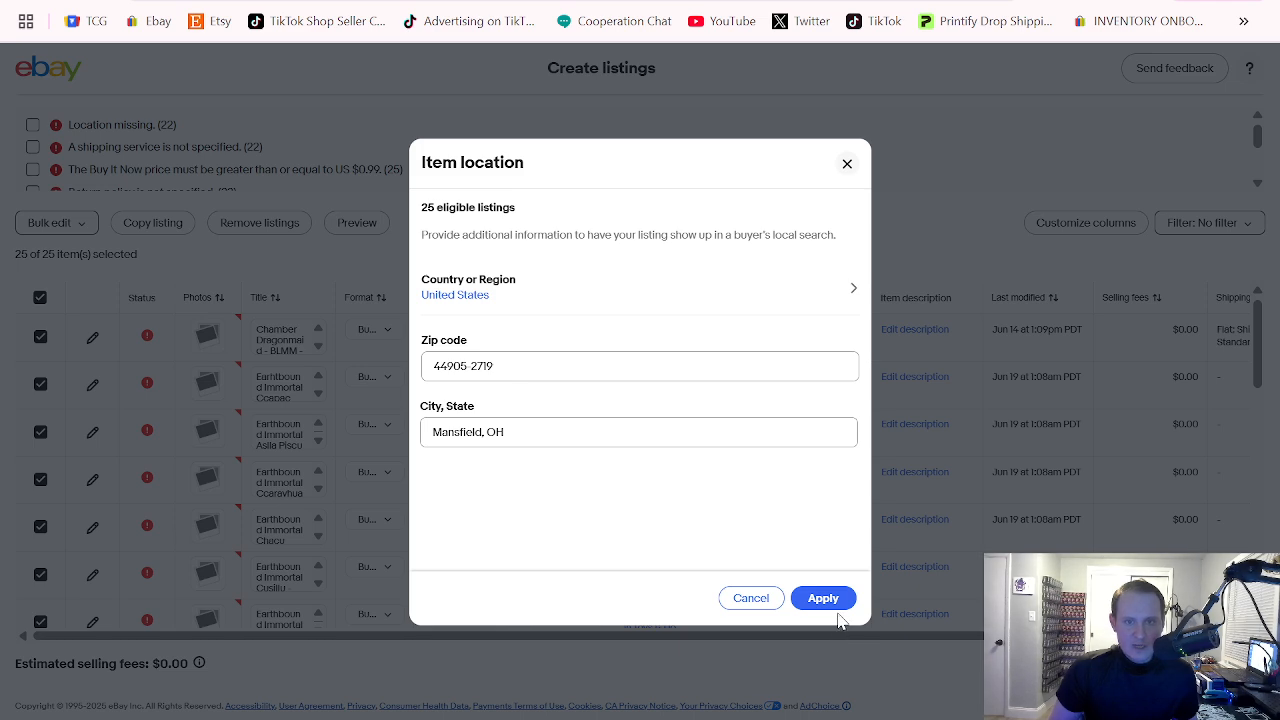
click(826, 598)
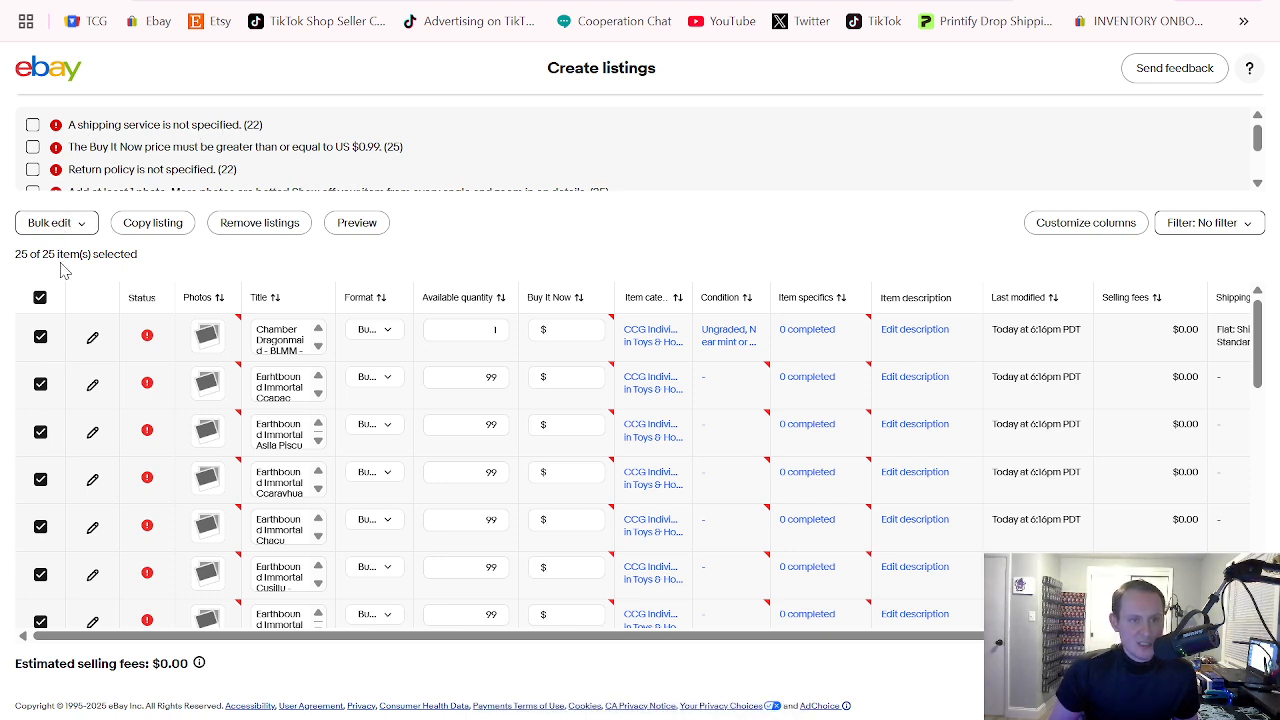
Step: Change the shipping policy of all 25 selected listings to the first listed flat ShippingMethodStandard $0.97, 2 business policy
click(50, 229)
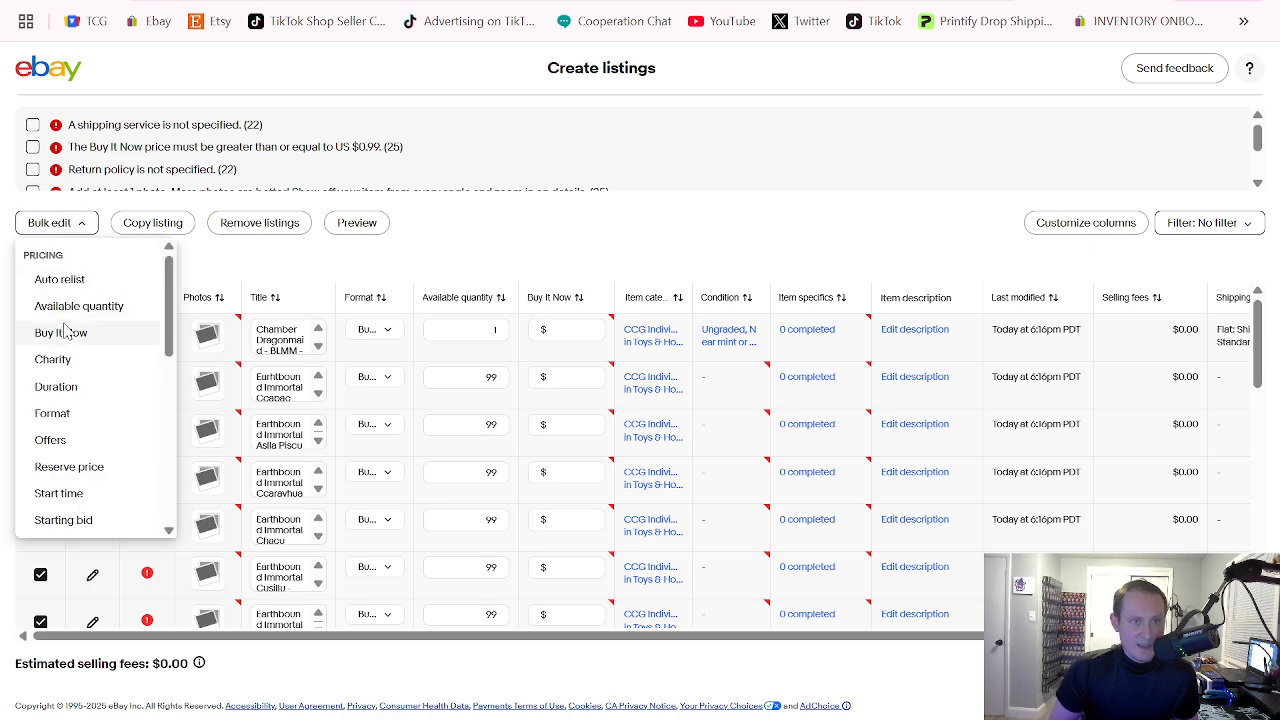
scroll(86, 456, down, 1)
scroll(87, 456, down, 1)
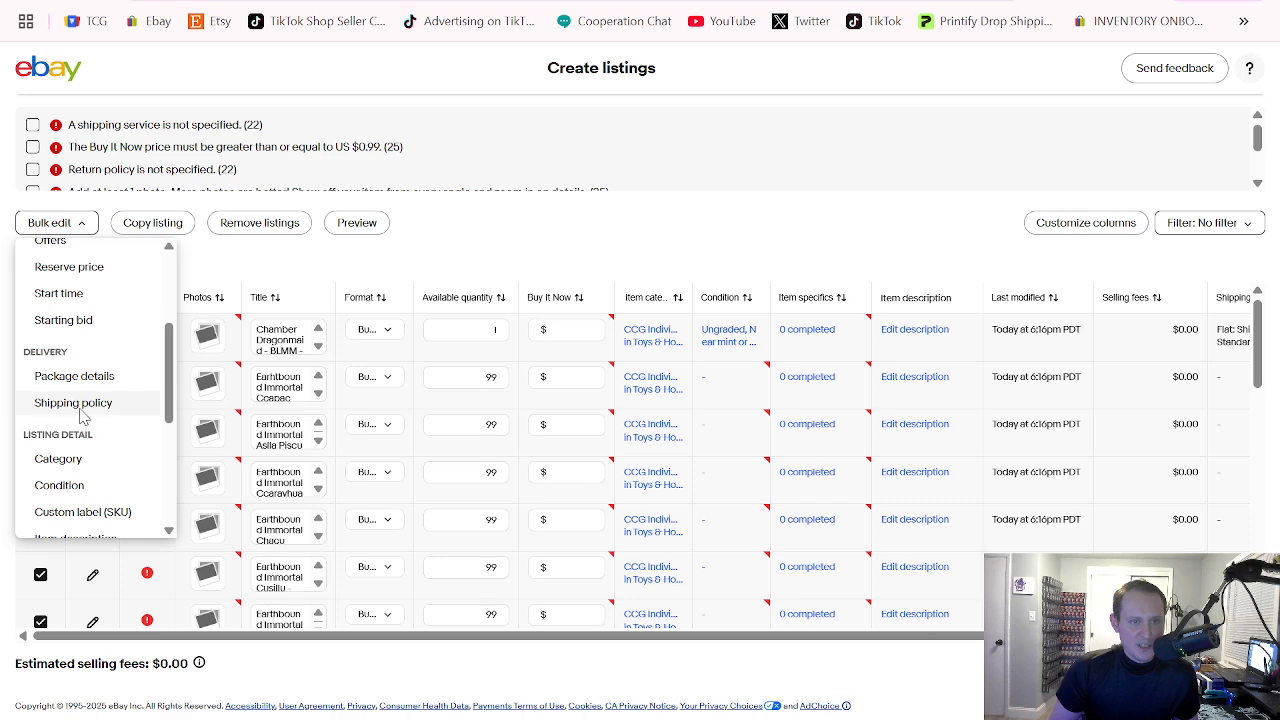
click(76, 403)
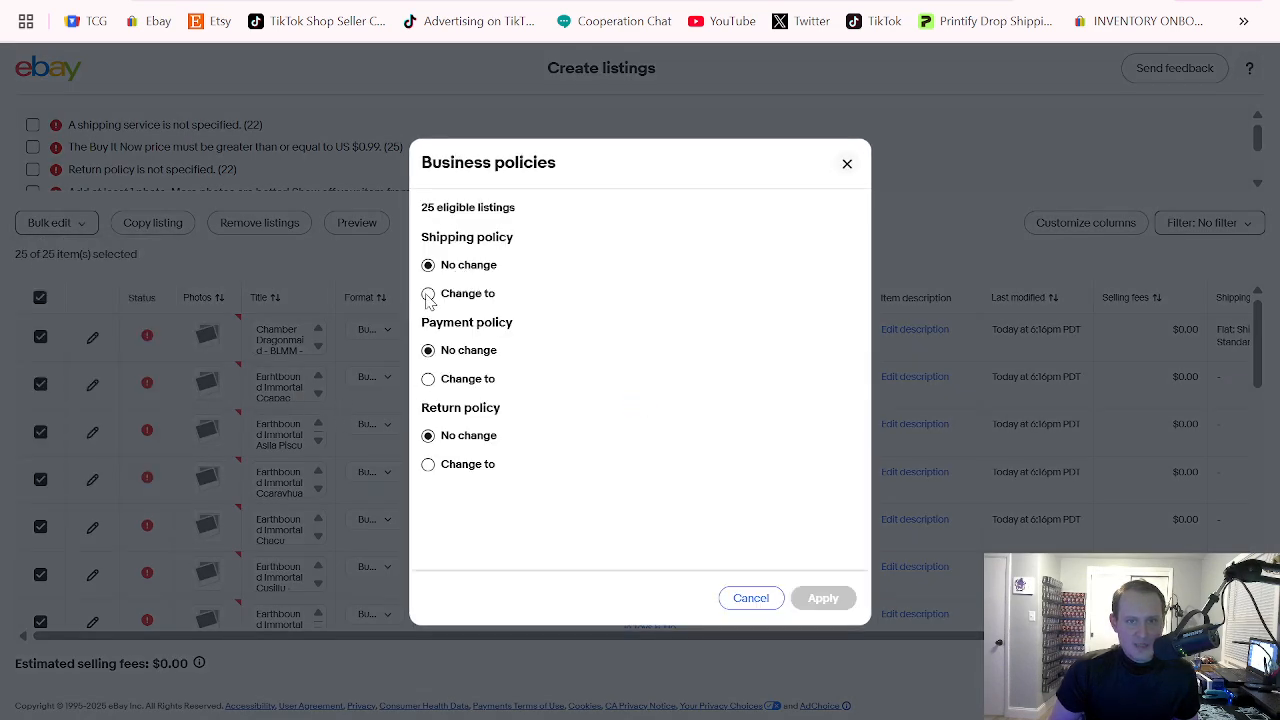
click(429, 294)
click(522, 345)
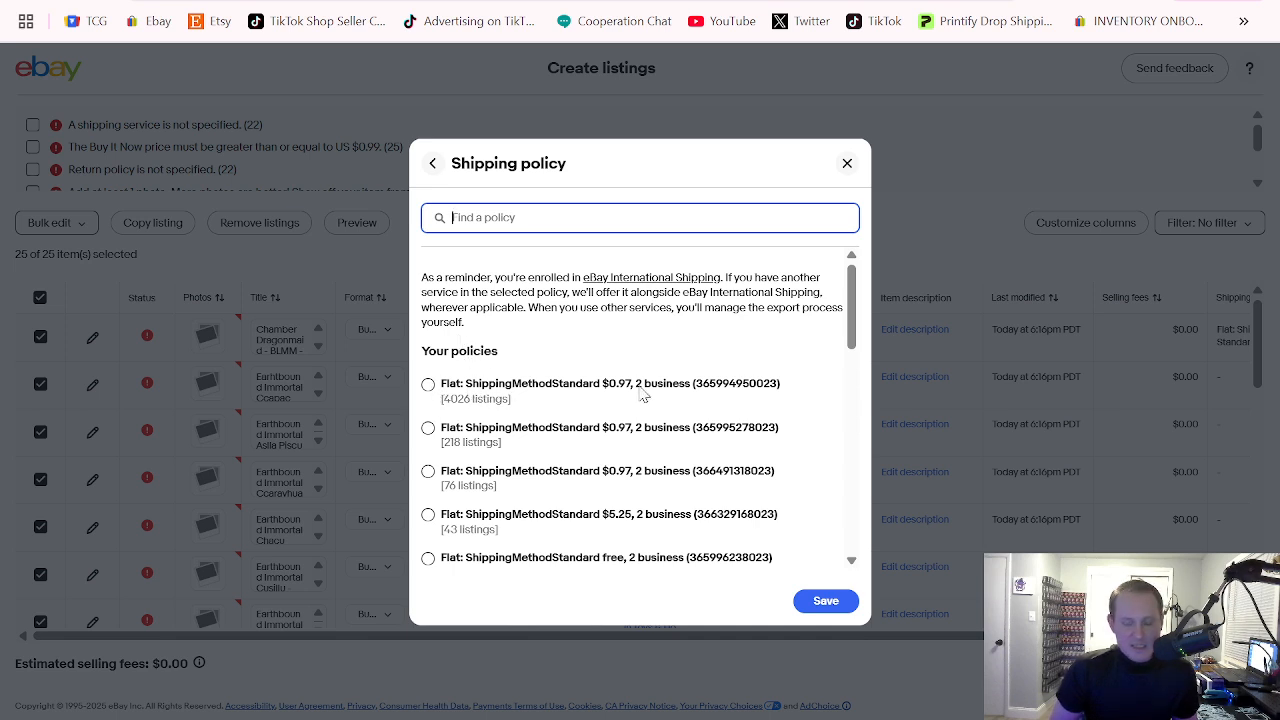
click(430, 387)
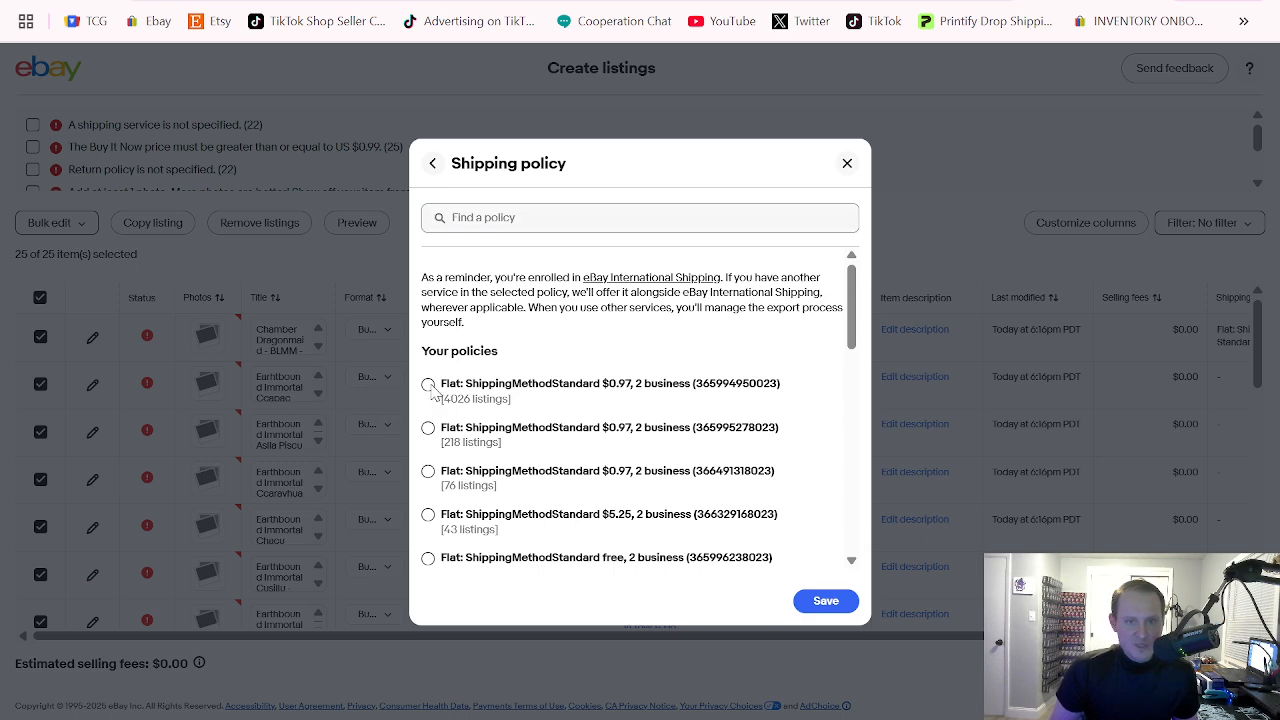
click(825, 602)
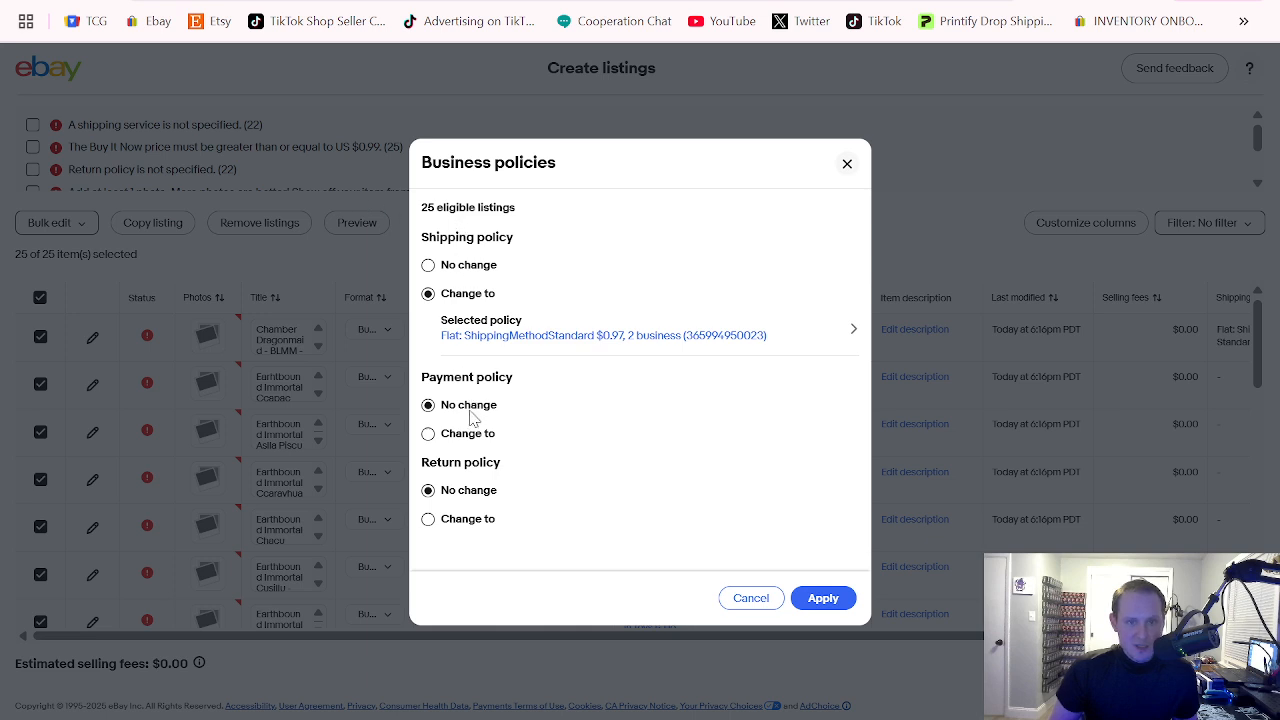
Step: Change the return policy of all selected listings to No Return Accepted and apply the business policy changes
click(428, 519)
scroll(535, 486, down, 1)
click(525, 512)
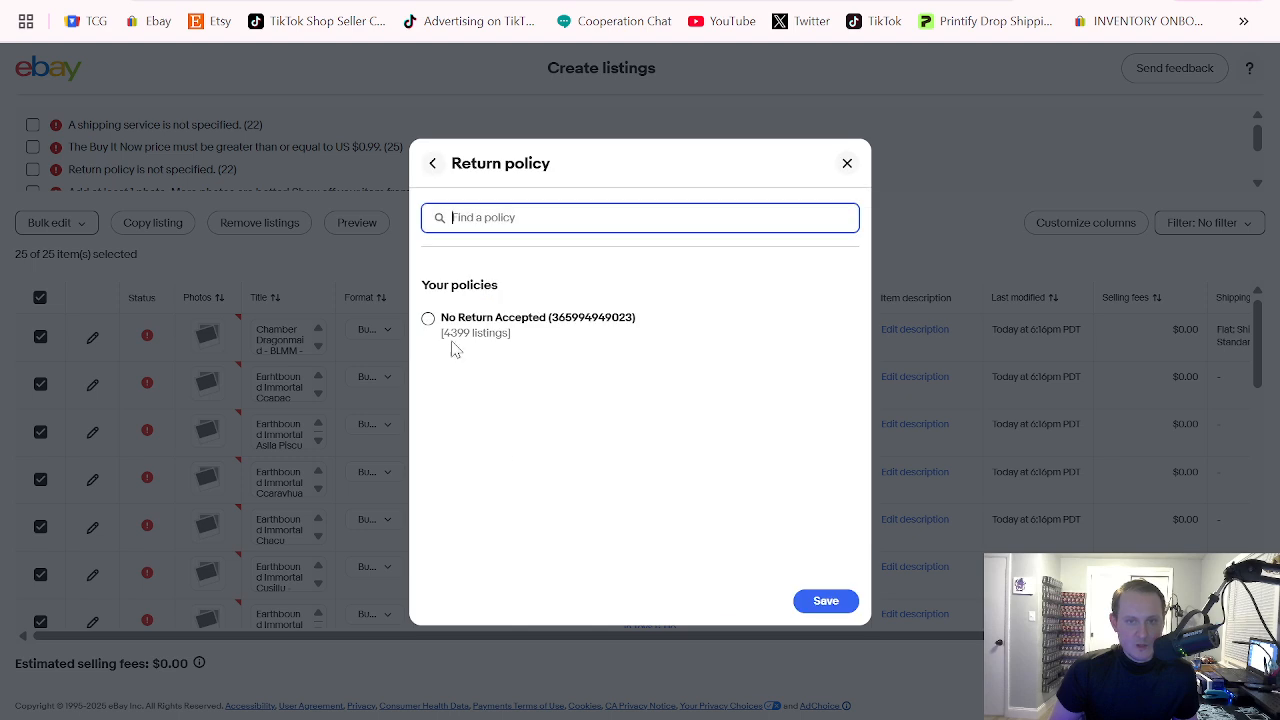
click(429, 320)
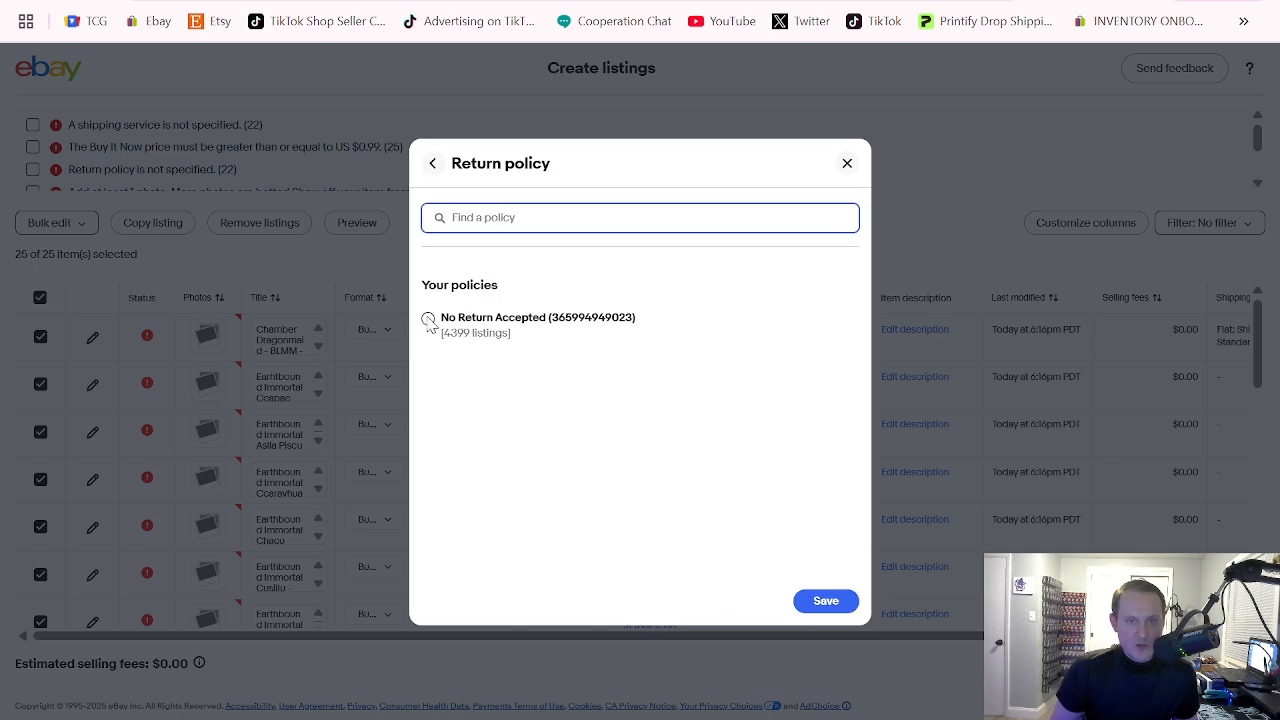
click(828, 602)
click(828, 603)
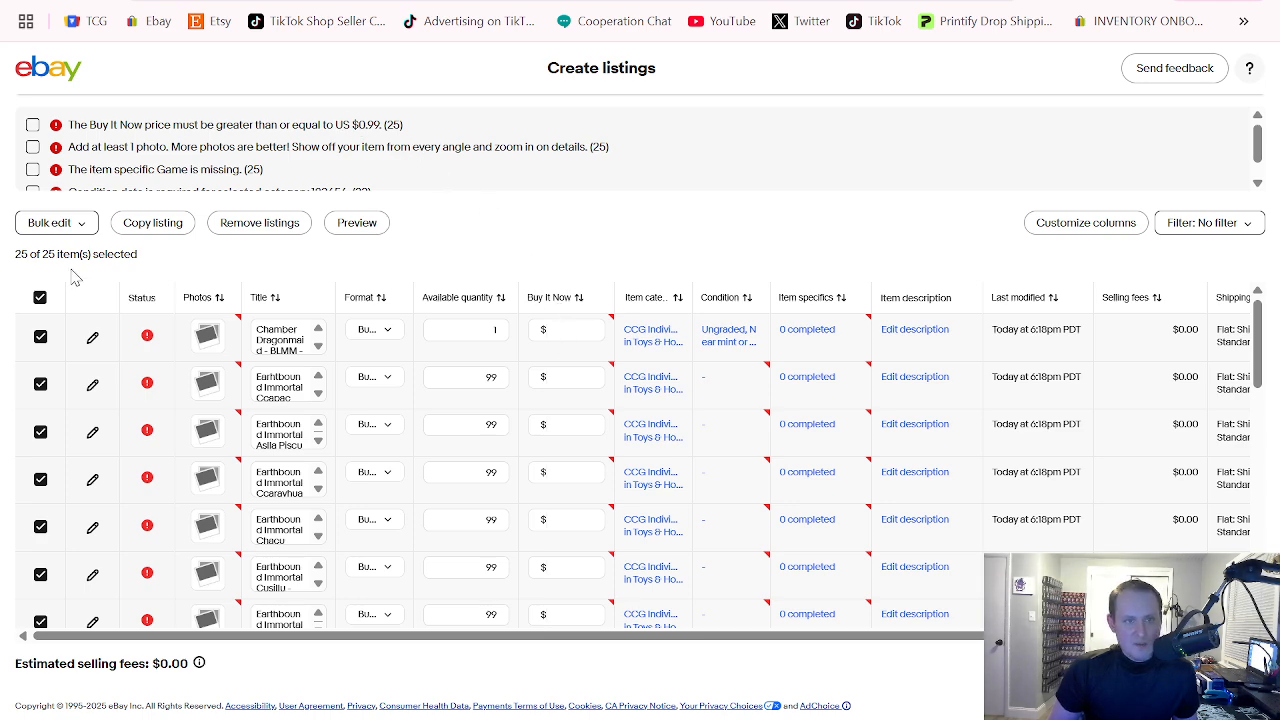
Step: Set the Buy It Now price of all selected listings to $9.99 in bulk
click(49, 229)
click(70, 331)
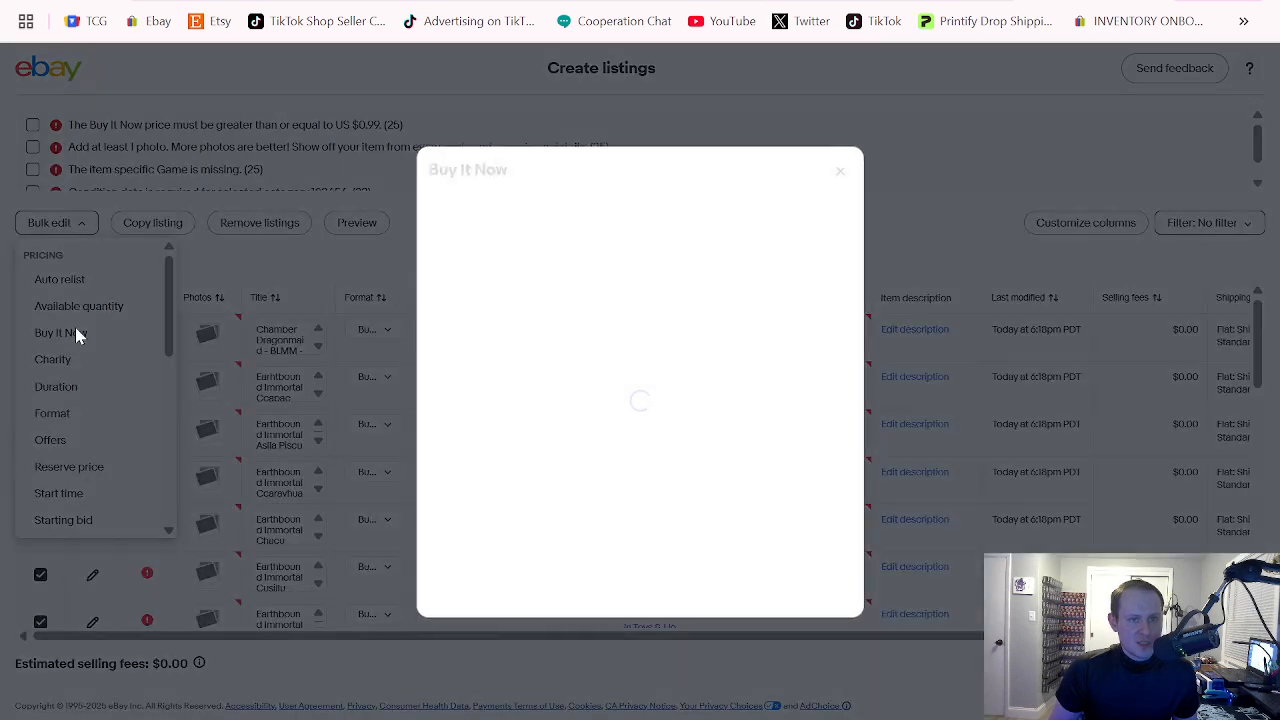
click(428, 313)
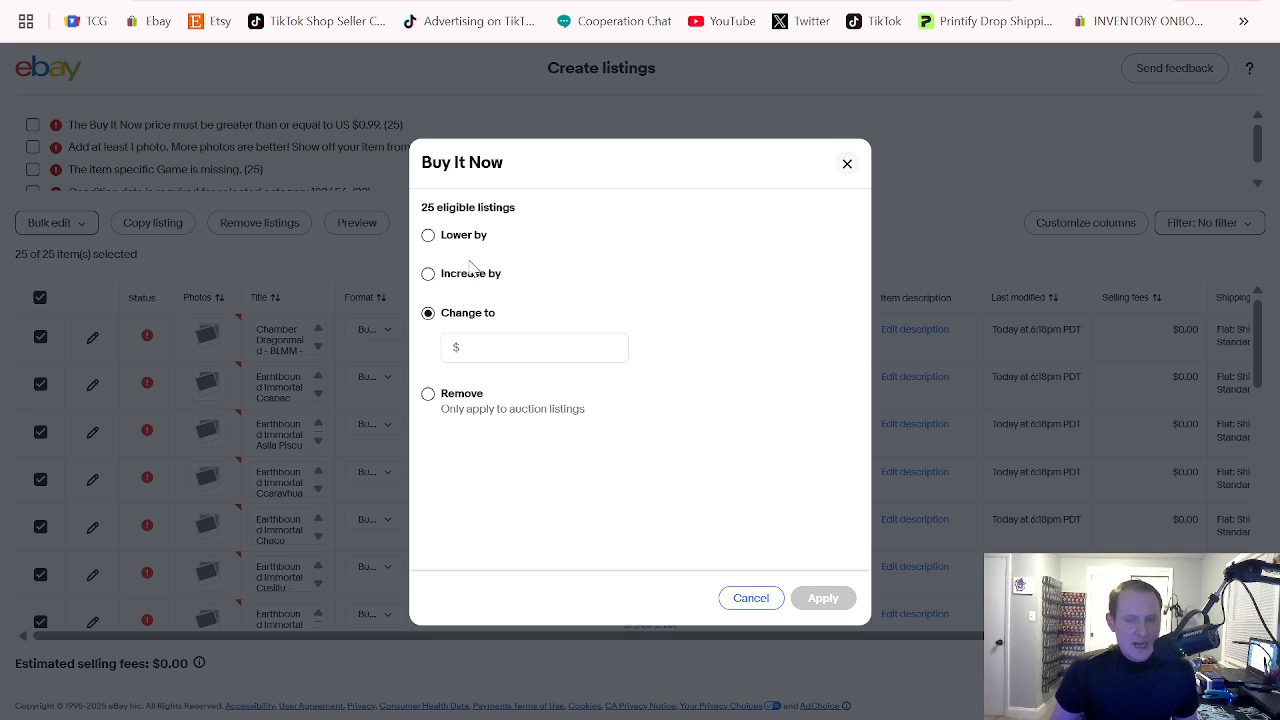
click(495, 342)
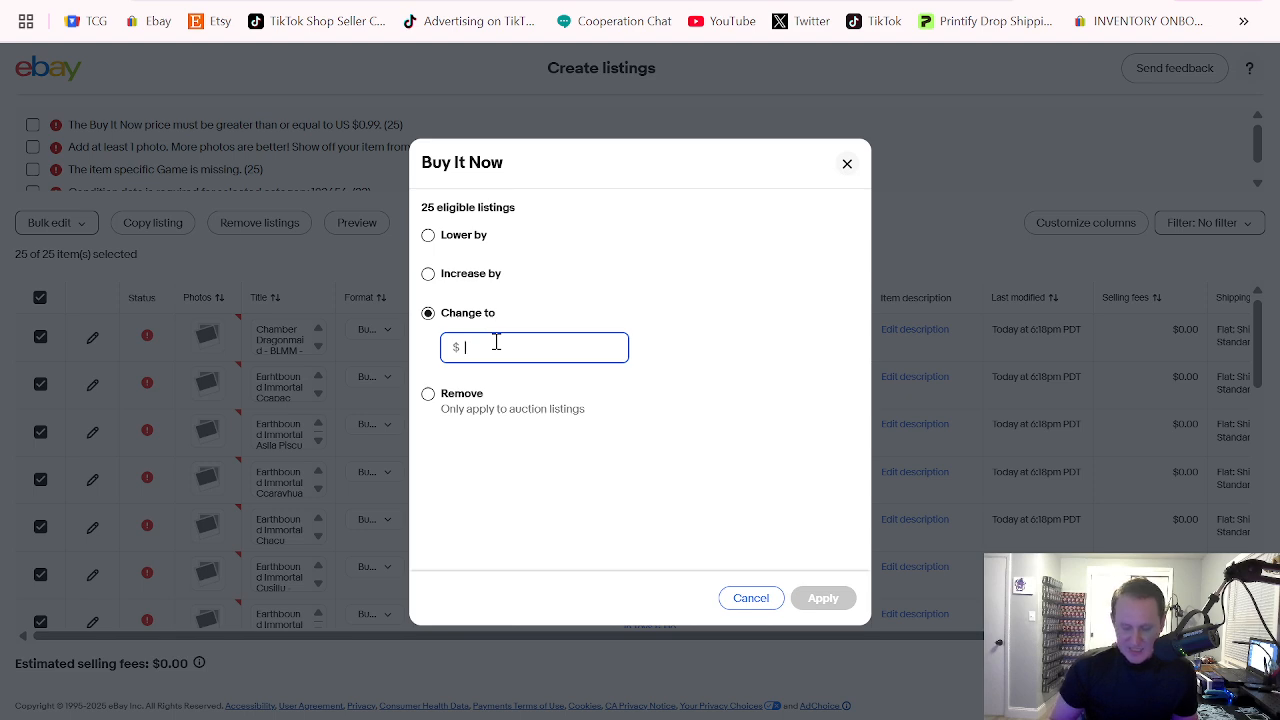
text(9.99)
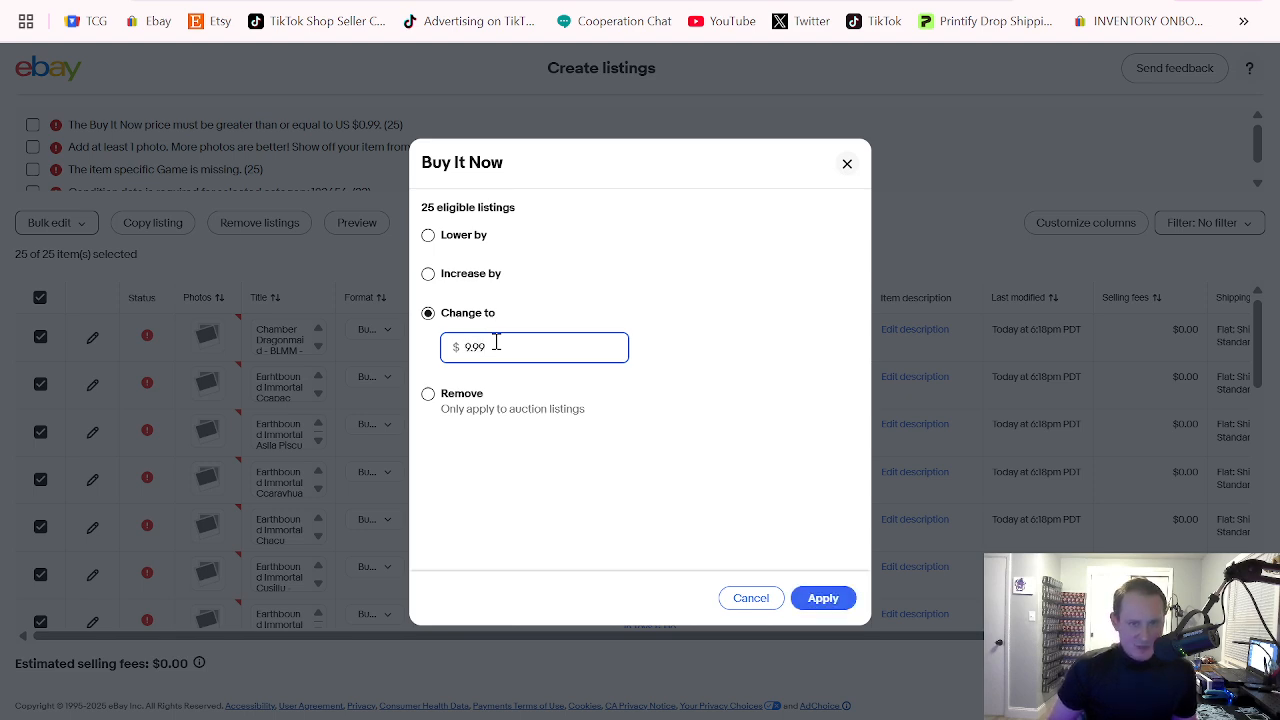
click(828, 599)
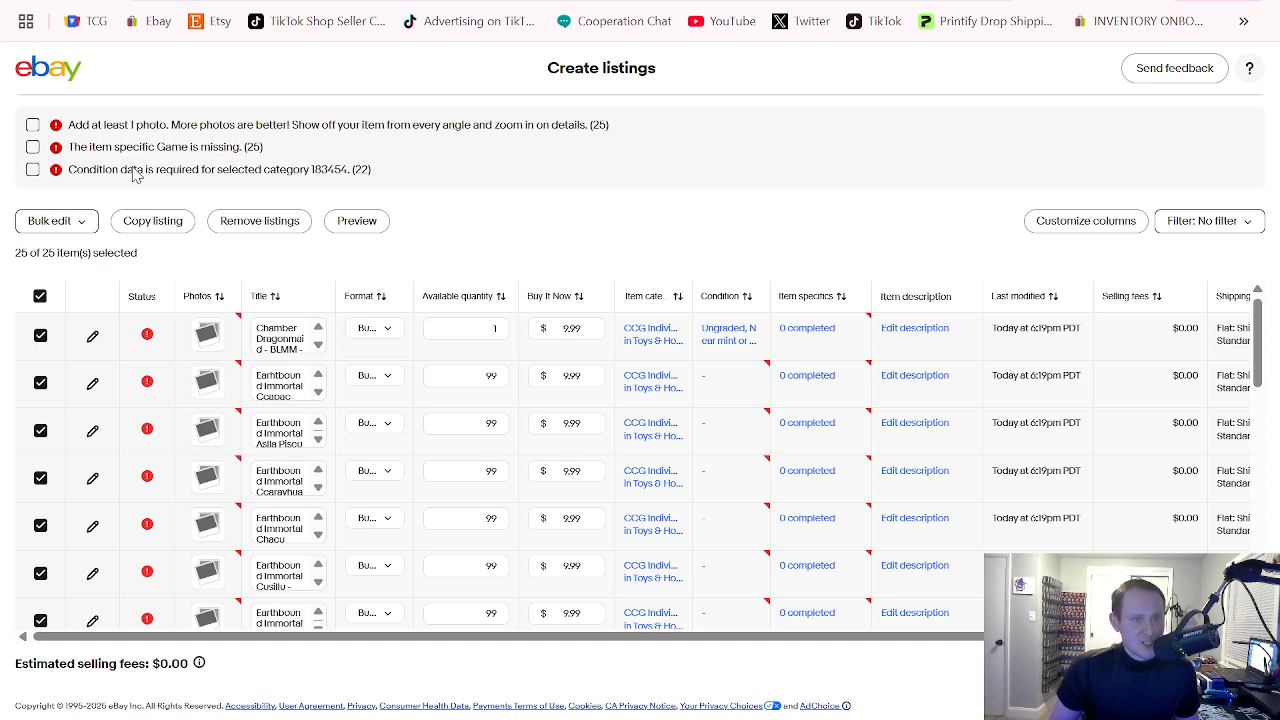
Step: Set the first item category of all selected listings to Toys & Hobbies > Collectible Card Games > CCG Individual Cards, found by searching "individual"
click(82, 222)
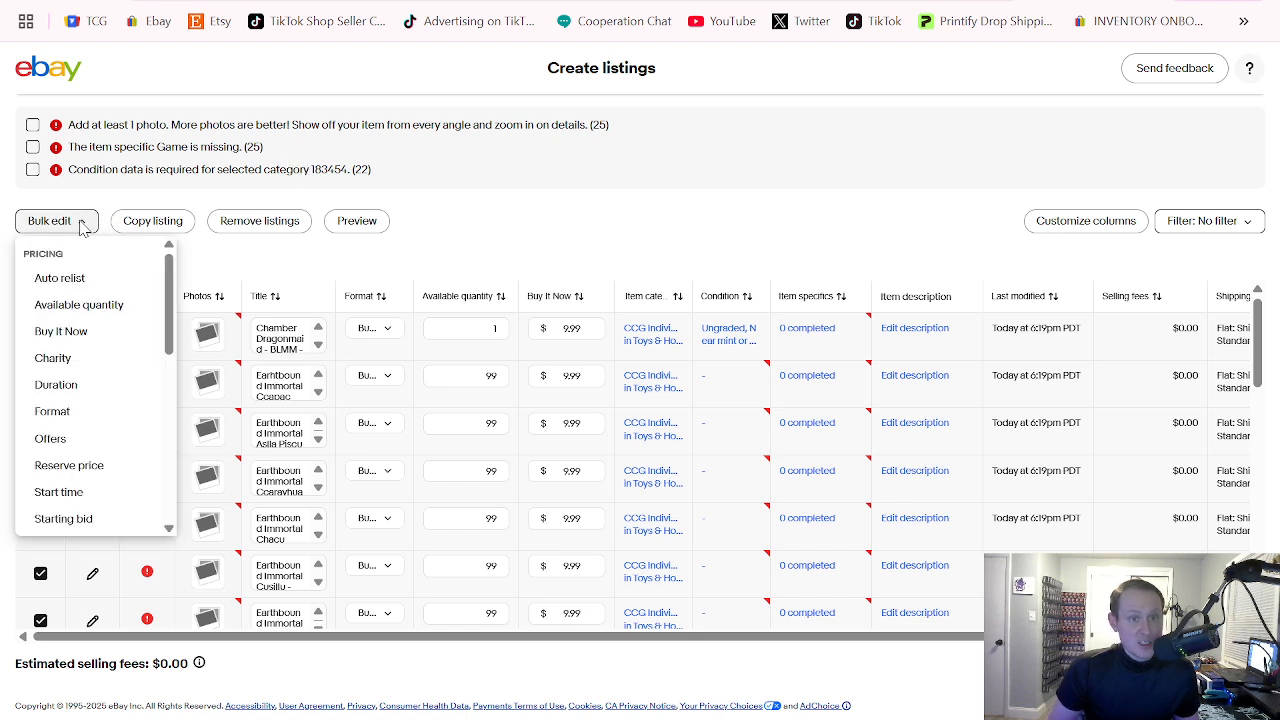
scroll(88, 325, down, 4)
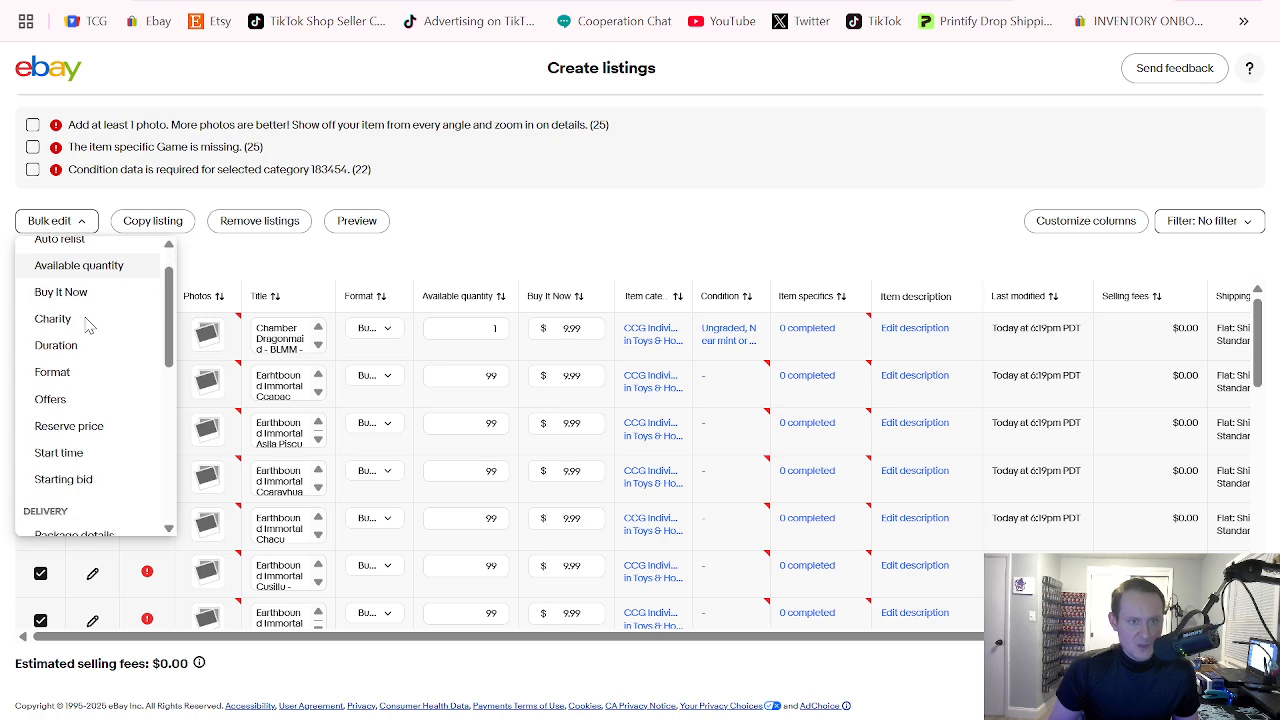
scroll(88, 325, down, 2)
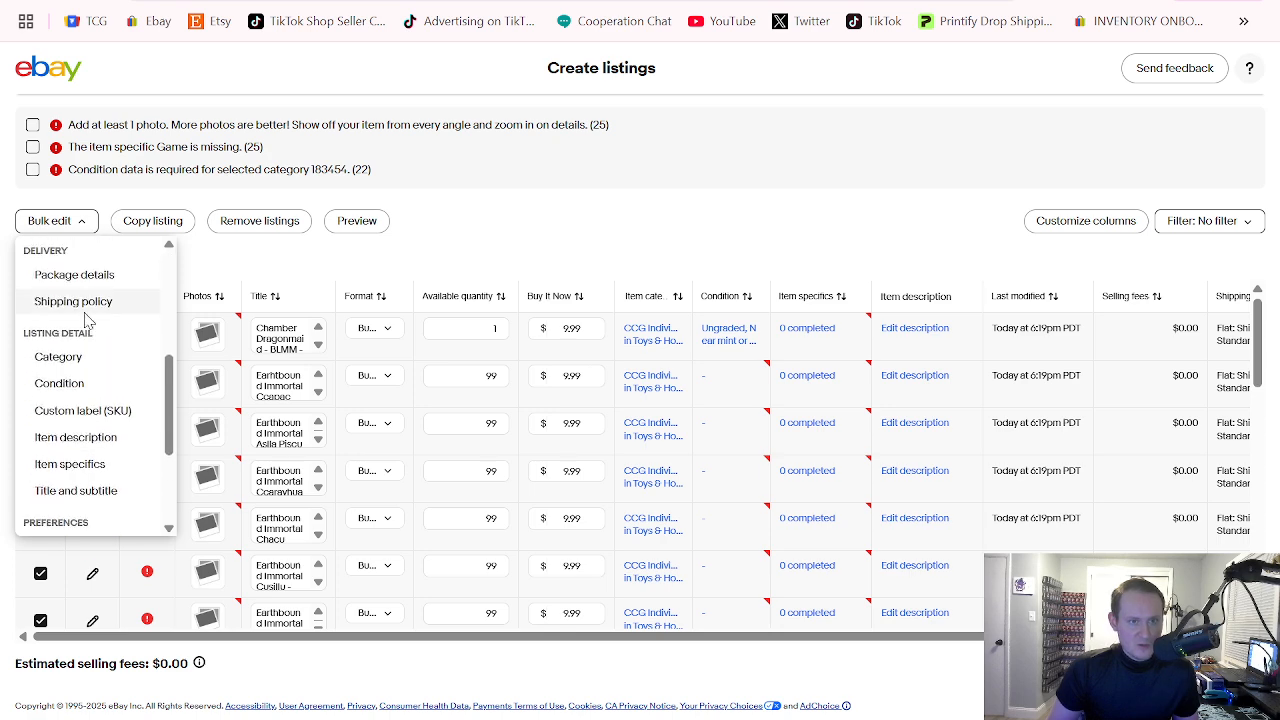
click(60, 358)
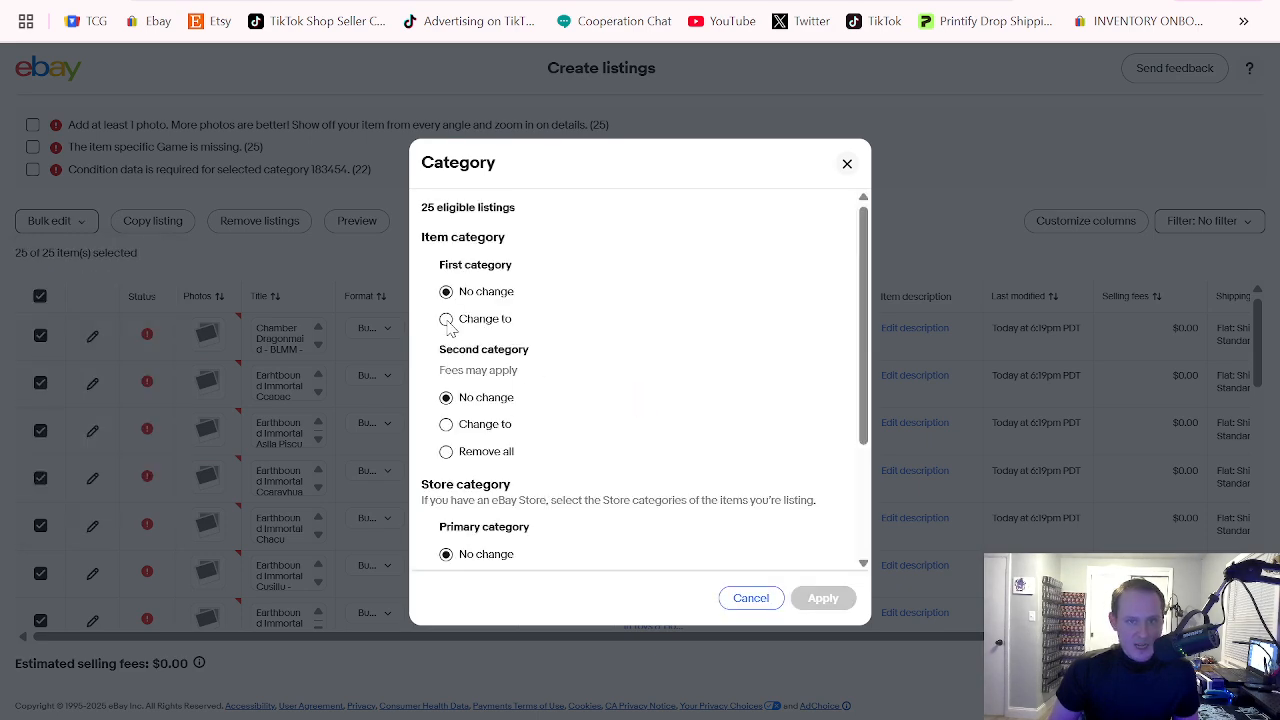
click(446, 320)
click(551, 380)
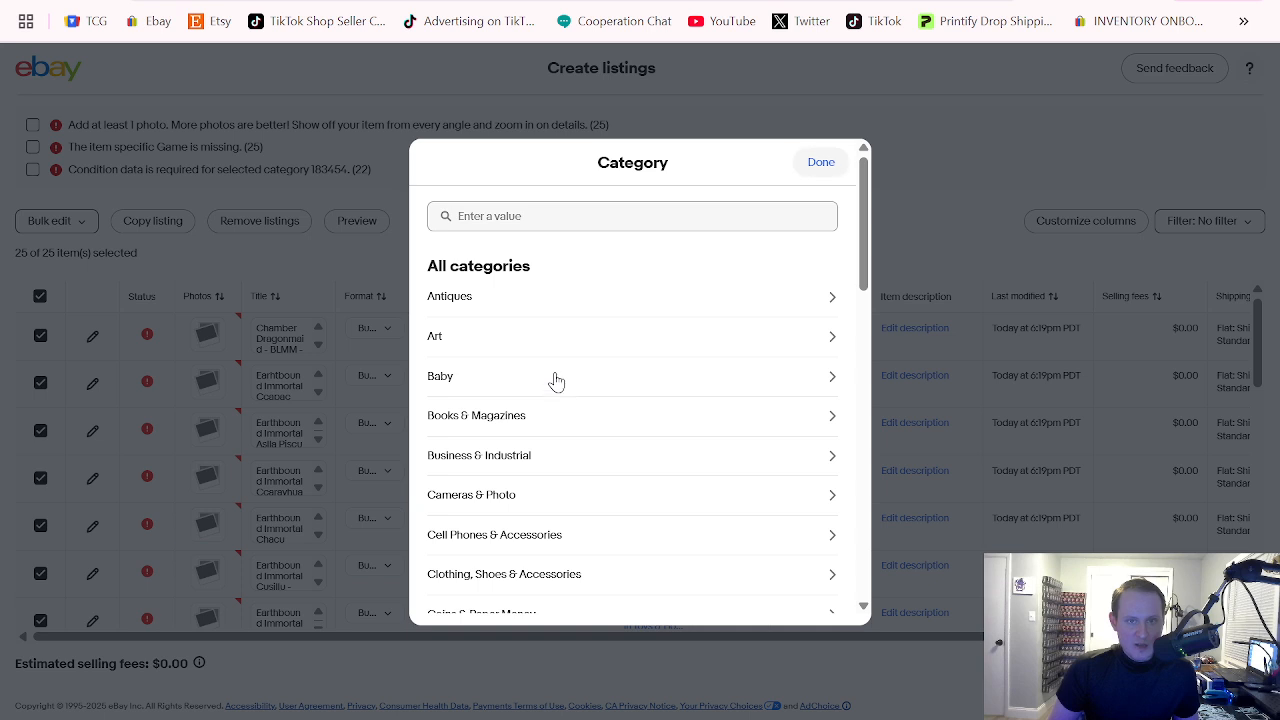
click(562, 212)
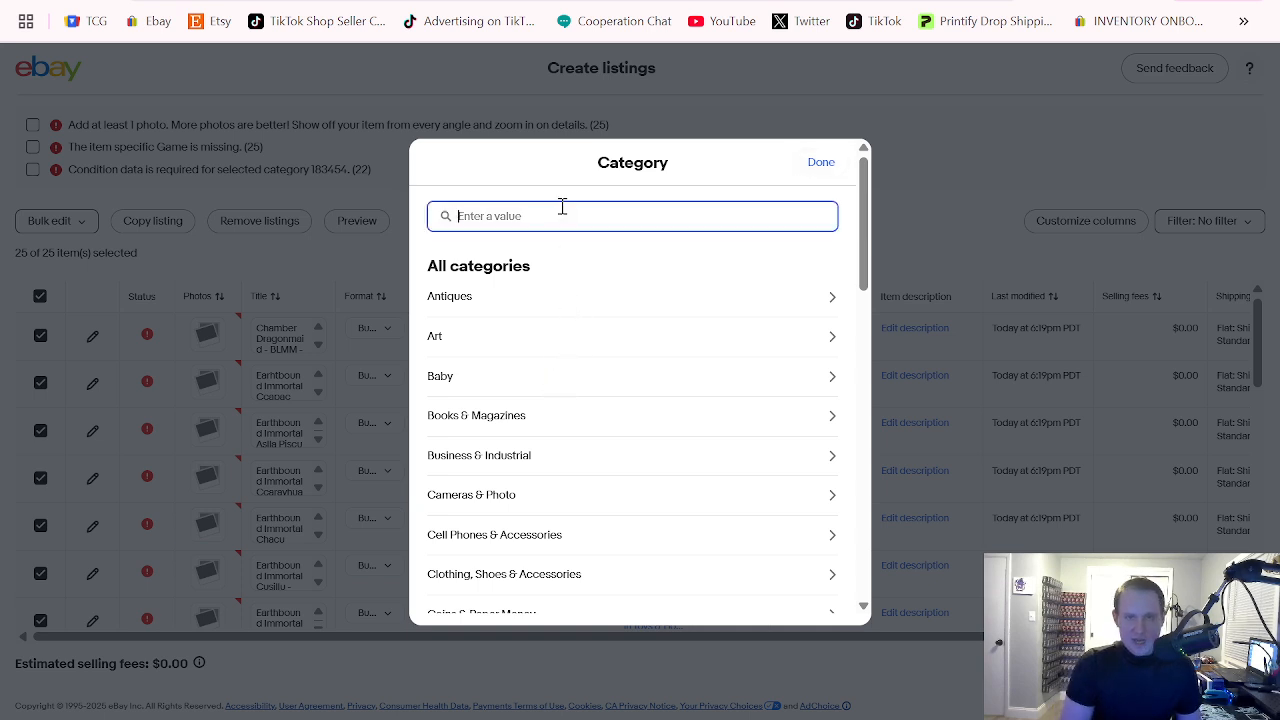
text(in)
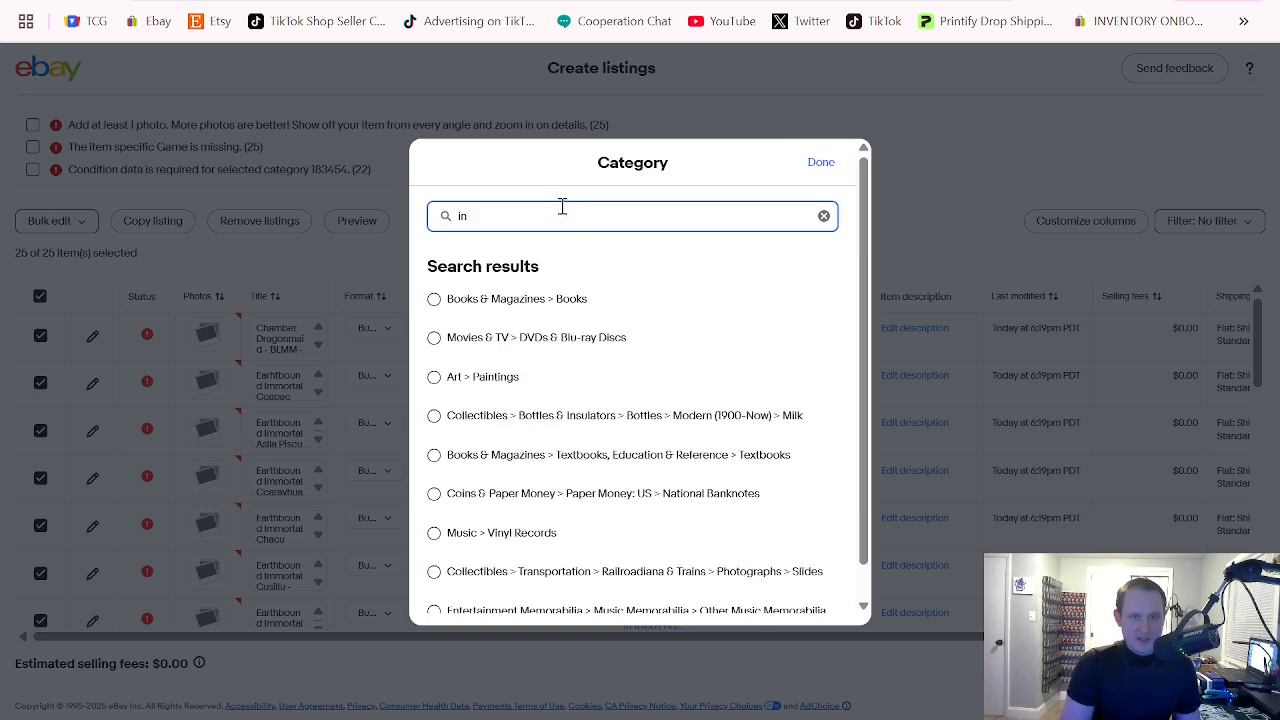
text(dividual)
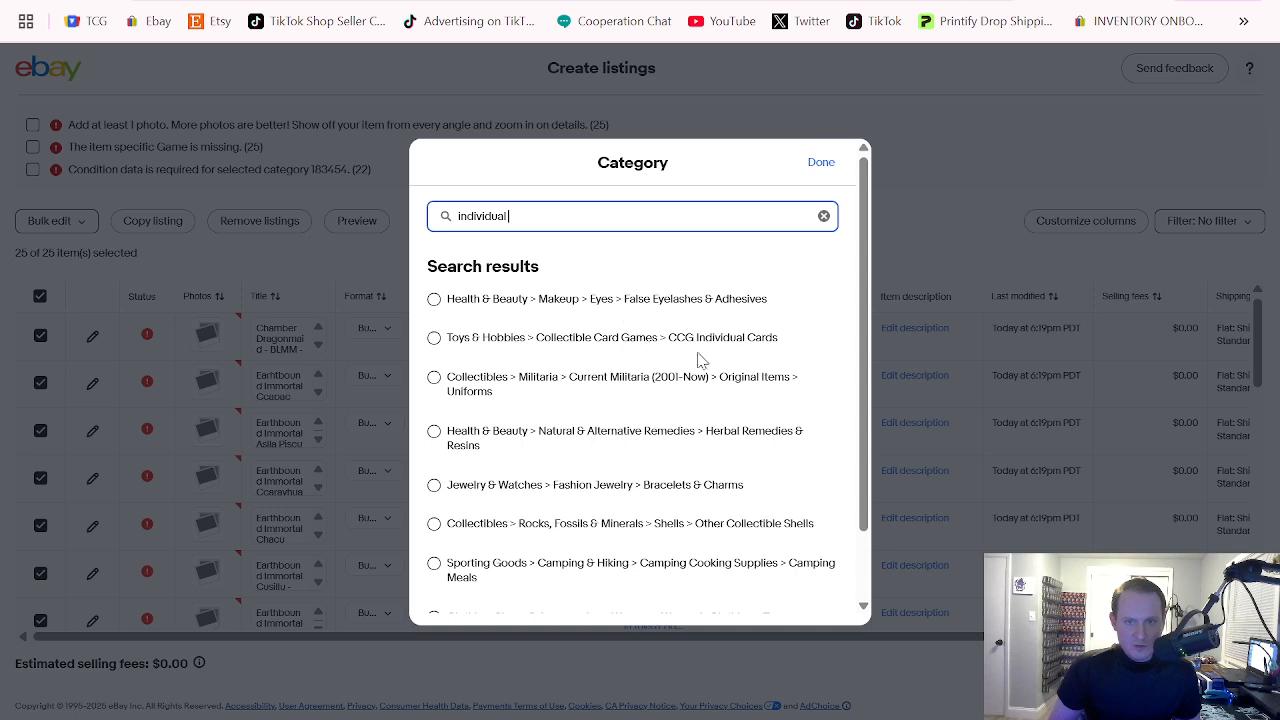
click(736, 342)
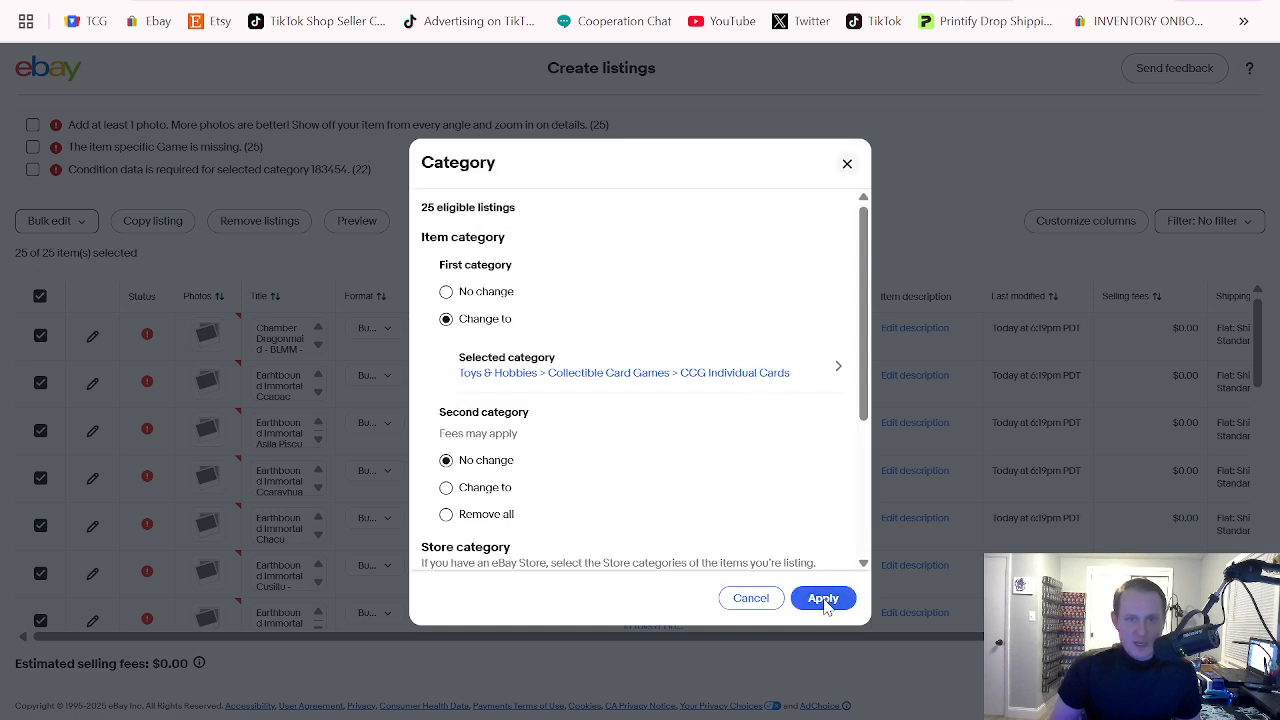
scroll(672, 284, down, 3)
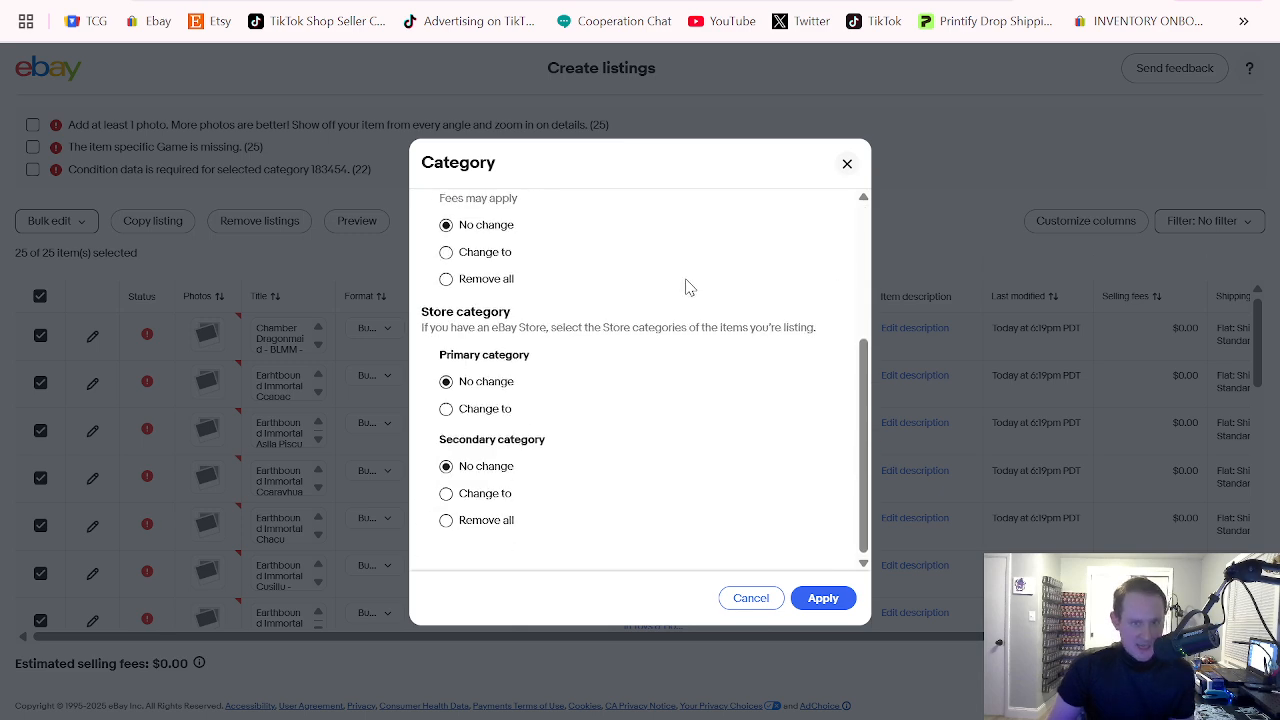
click(823, 604)
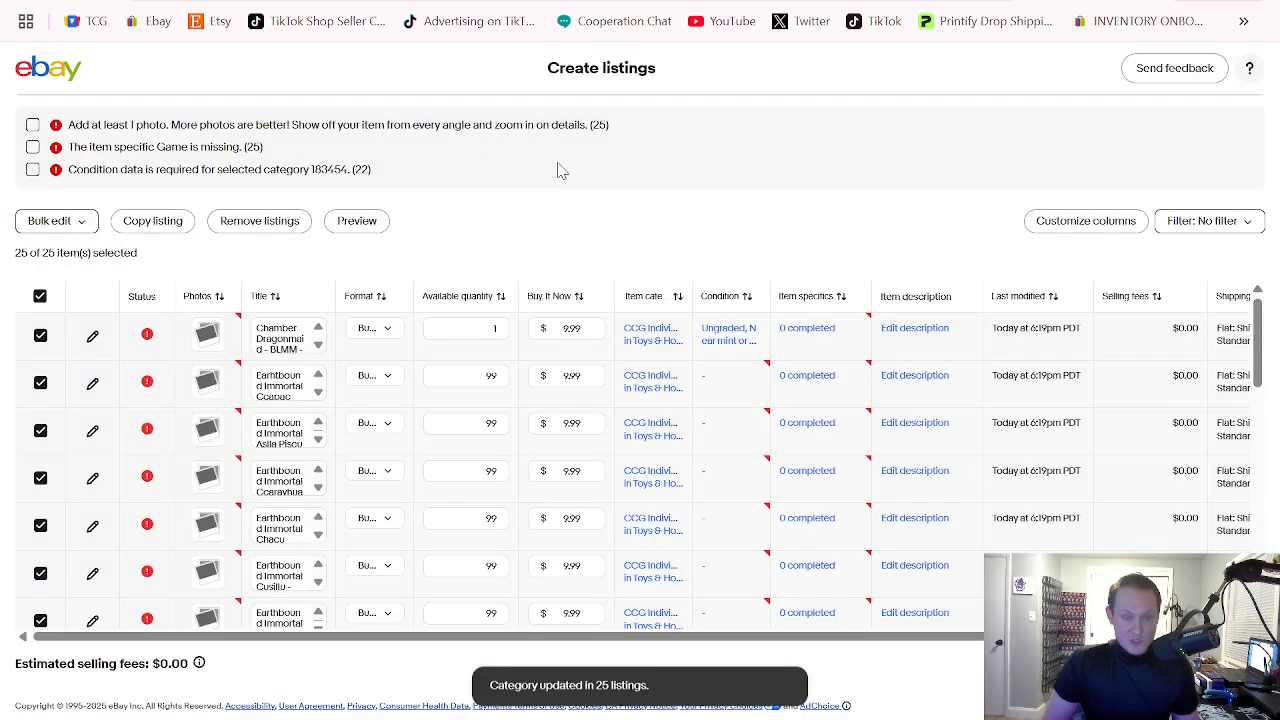
Step: Start a bulk condition change for all selected listings and set the condition type to Ungraded
click(76, 227)
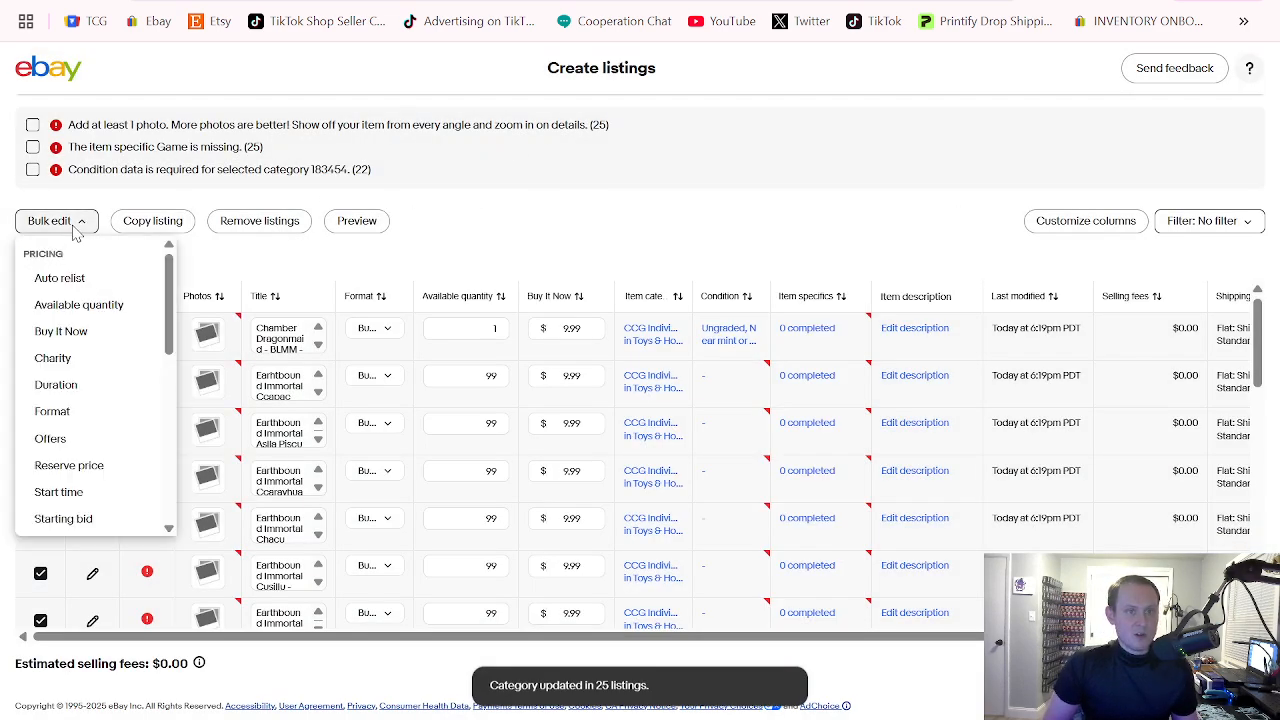
scroll(90, 320, down, 3)
scroll(92, 316, up, 1)
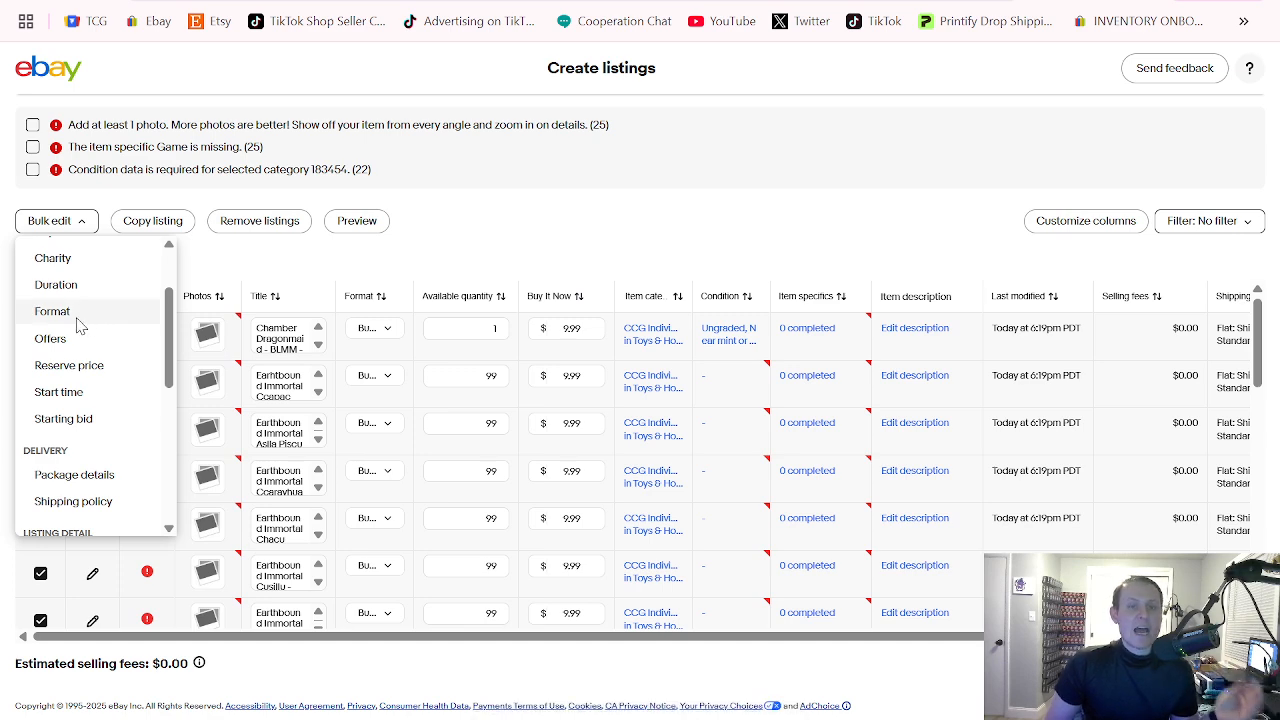
scroll(75, 335, down, 3)
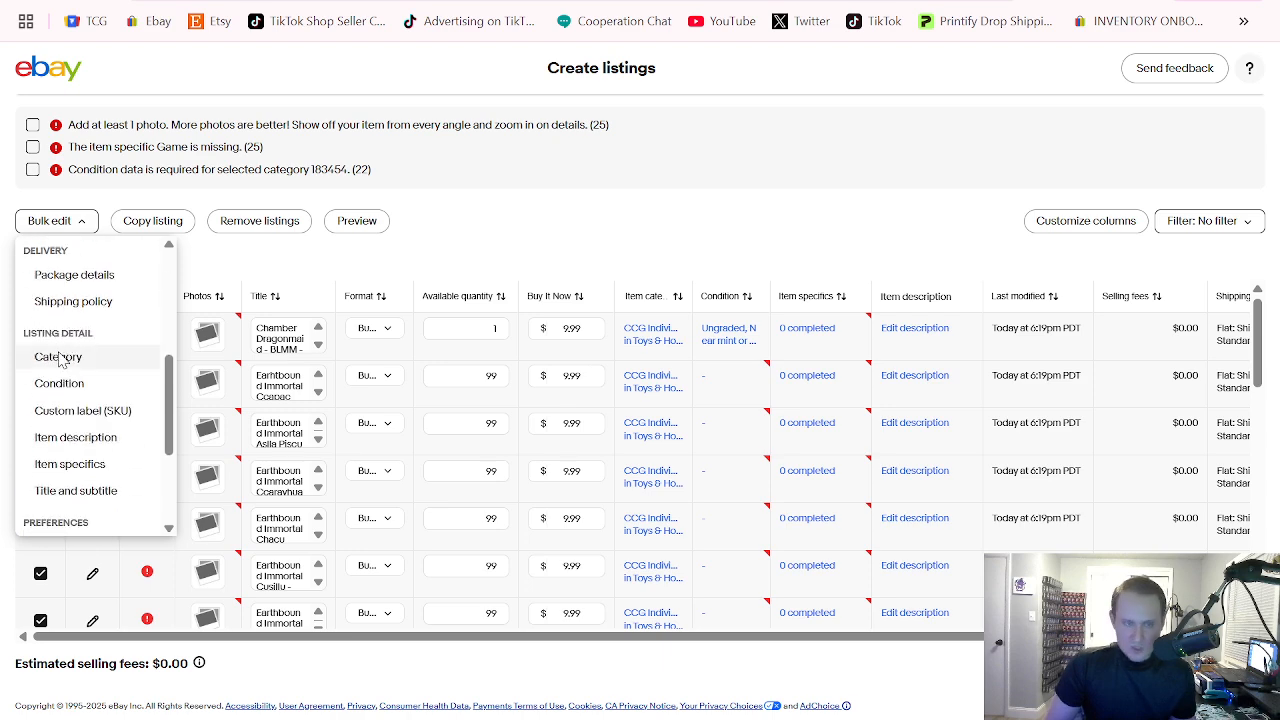
click(57, 385)
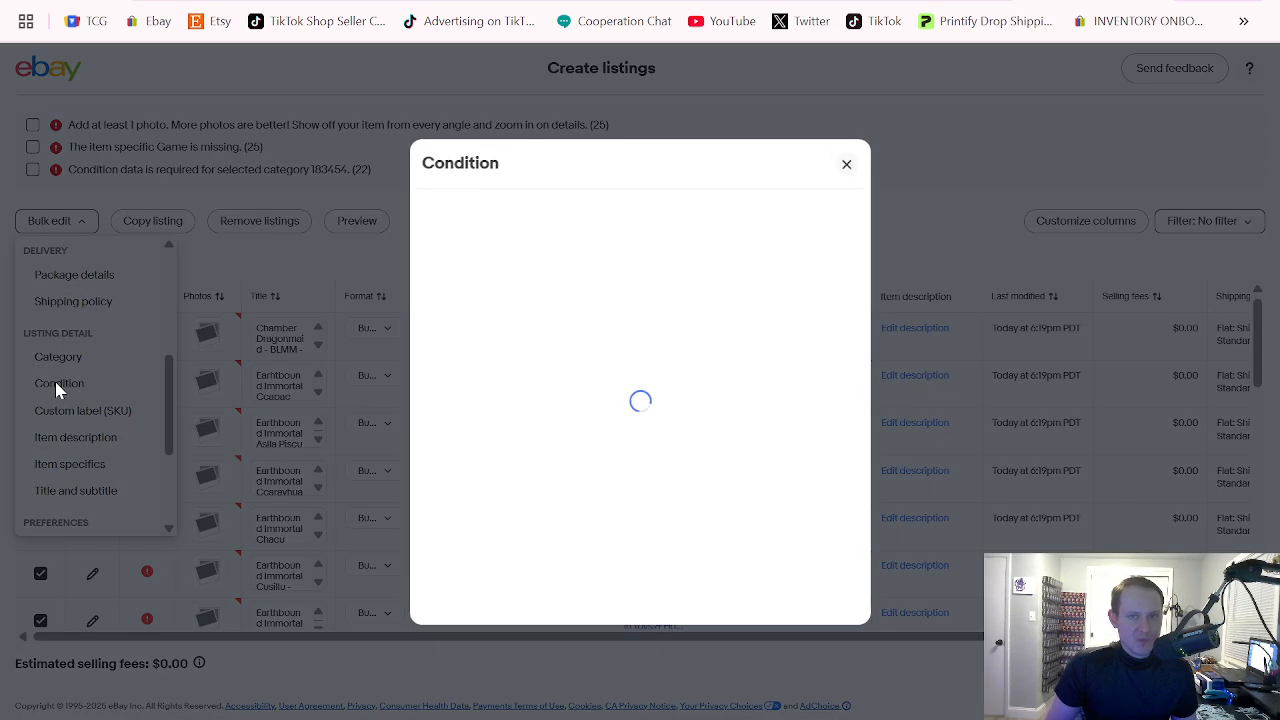
click(481, 387)
click(535, 396)
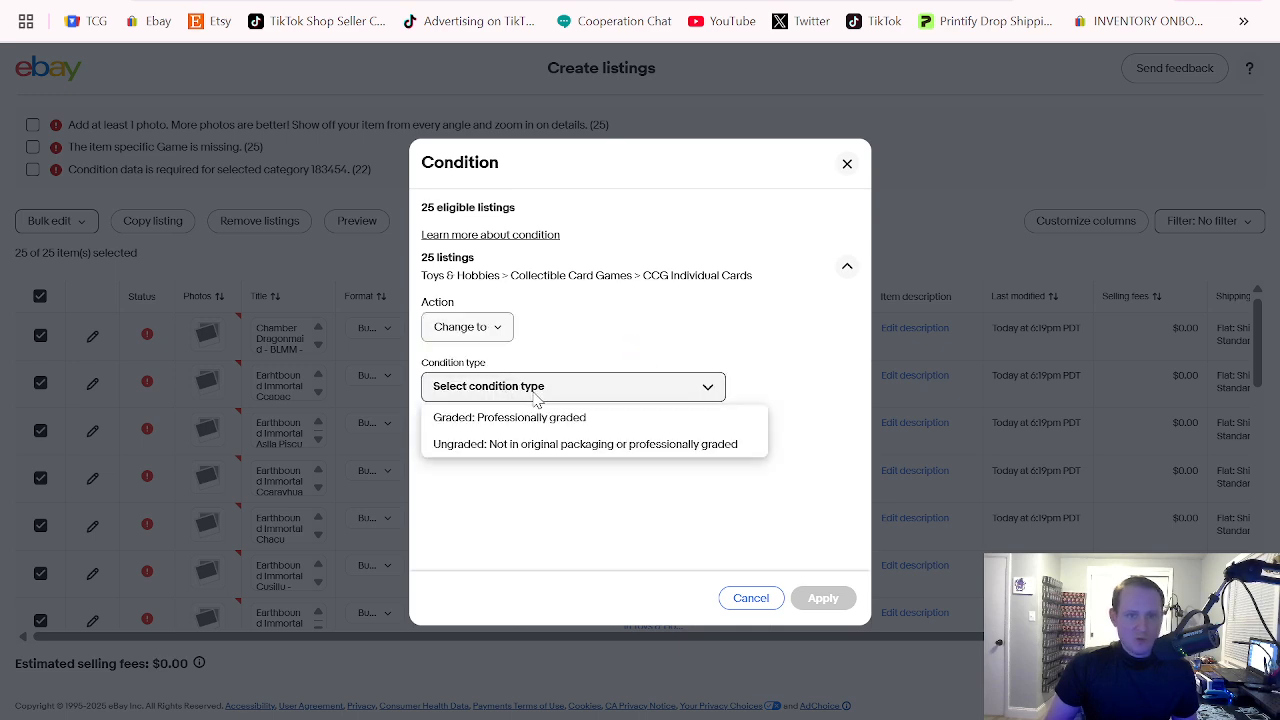
click(513, 446)
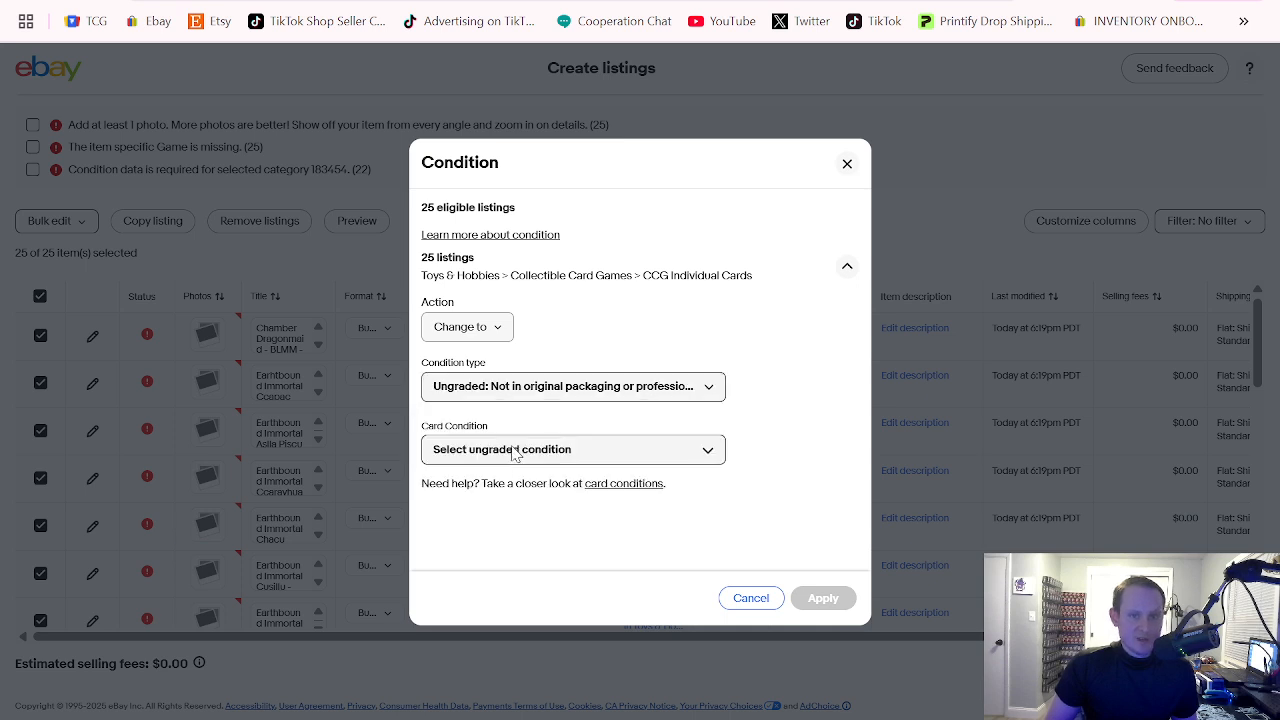
Step: Set the card condition of all selected listings to Near mint or better and apply the bulk condition change
click(515, 451)
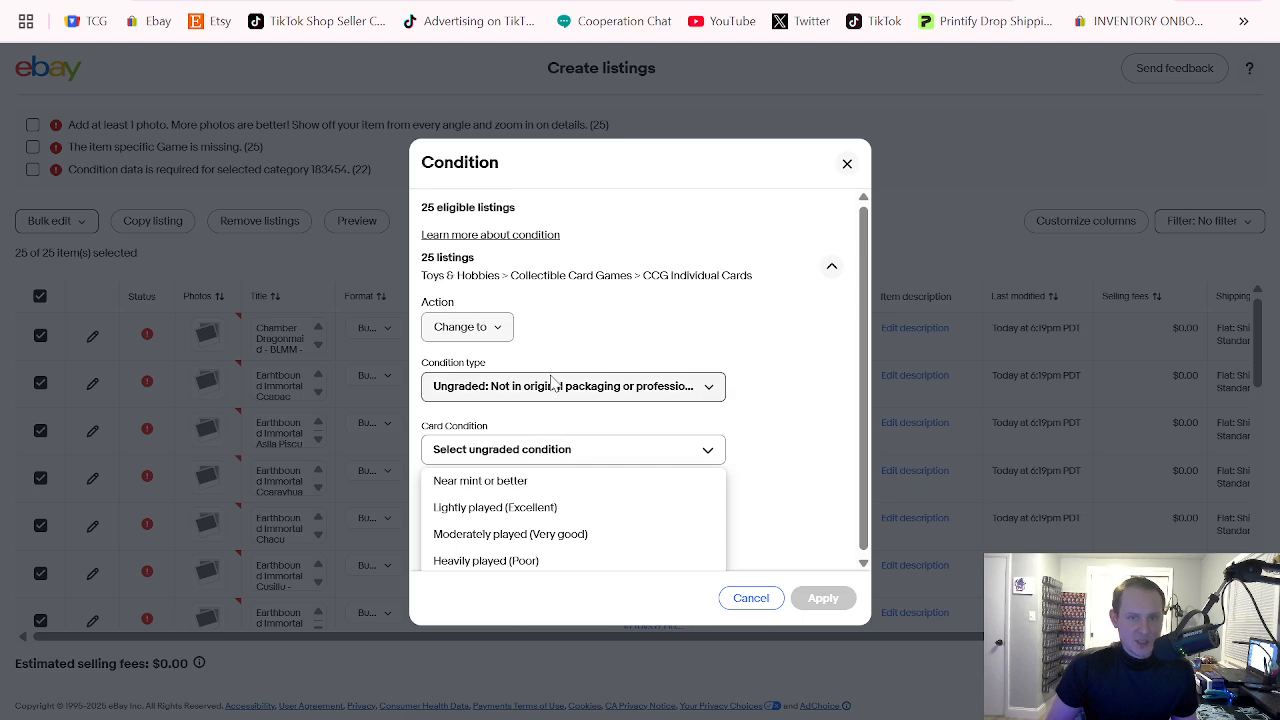
scroll(555, 383, down, 1)
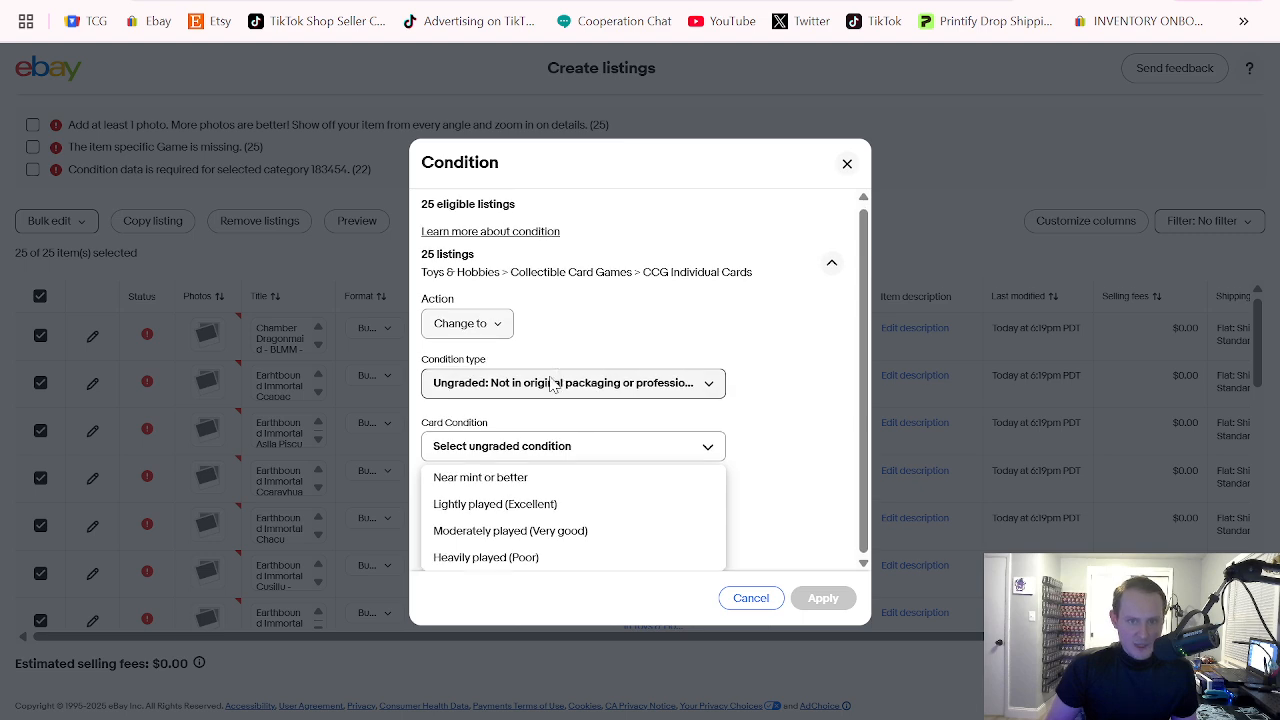
click(506, 508)
click(516, 450)
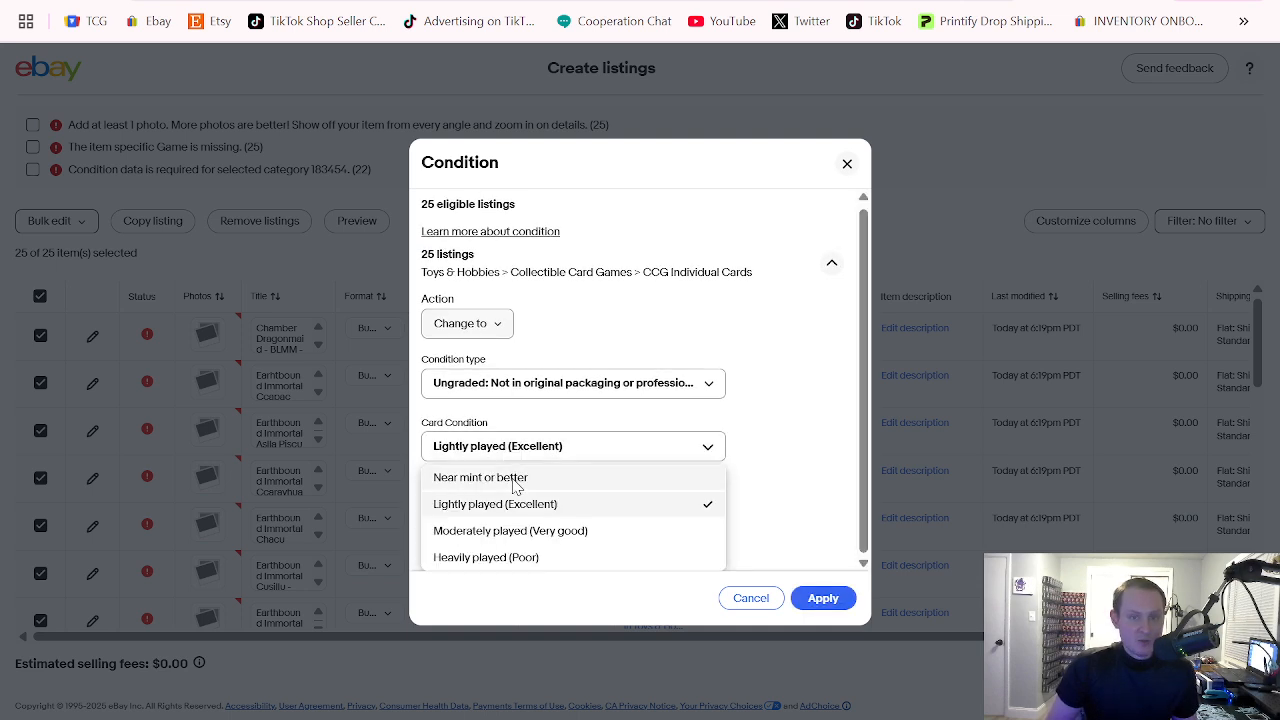
click(515, 480)
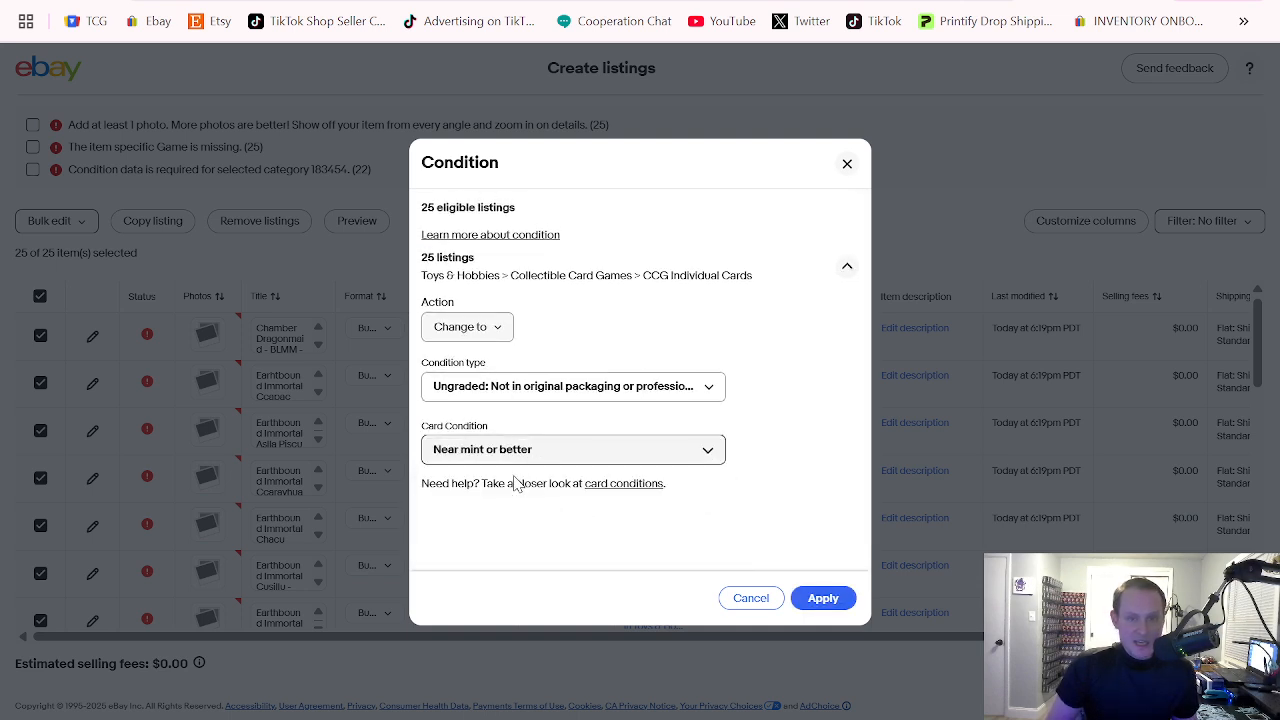
click(823, 603)
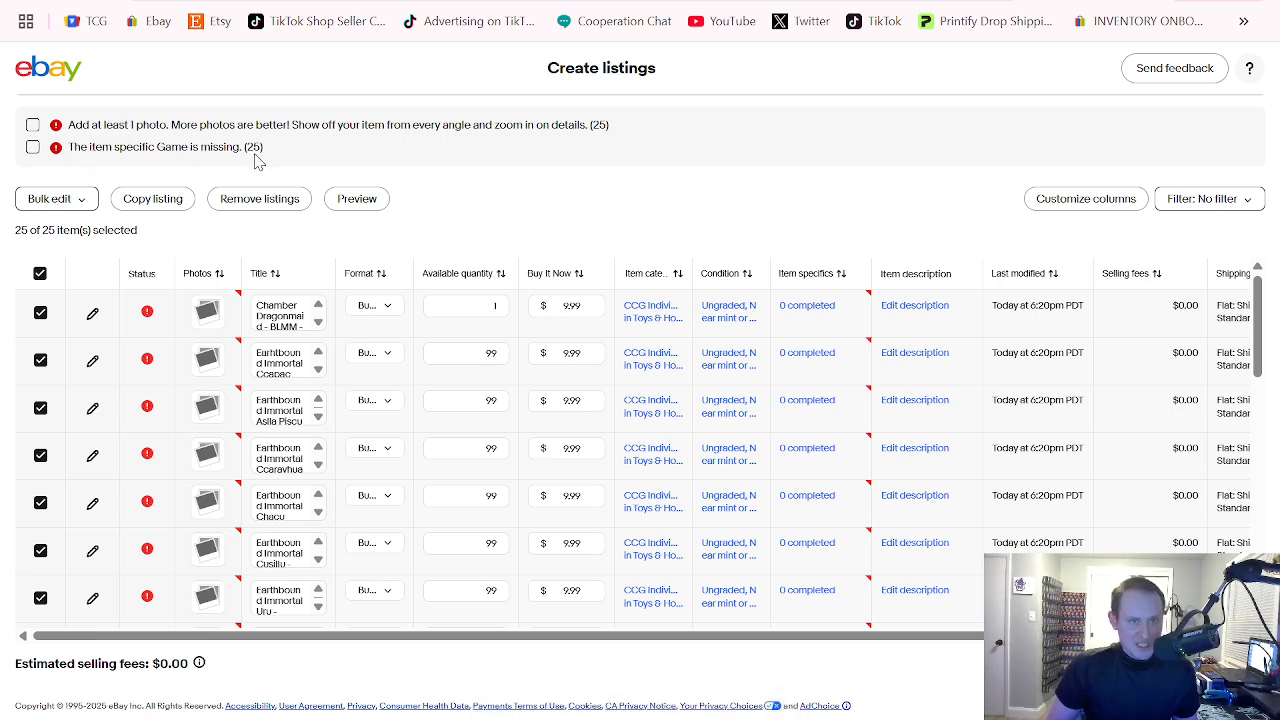
Step: Start a bulk item specifics change for all selected listings and set the required Game to Yu-Gi-Oh! TCG
click(60, 204)
scroll(90, 330, down, 4)
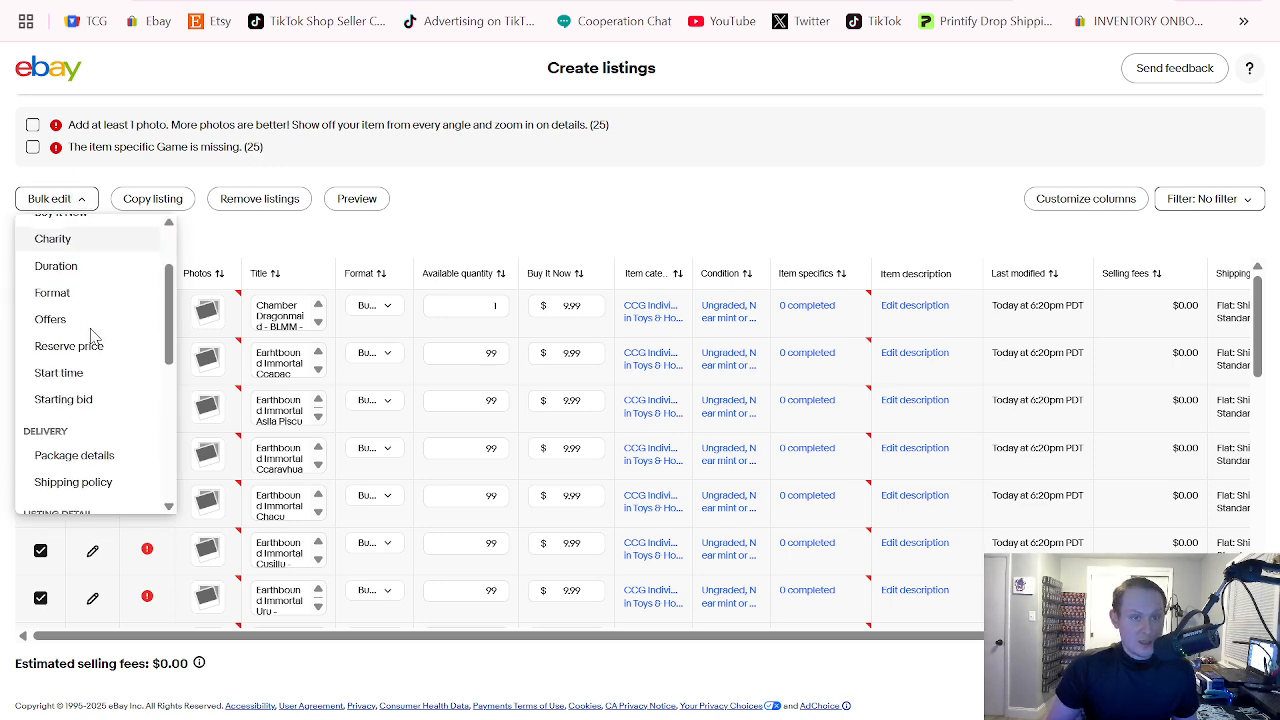
scroll(90, 335, down, 2)
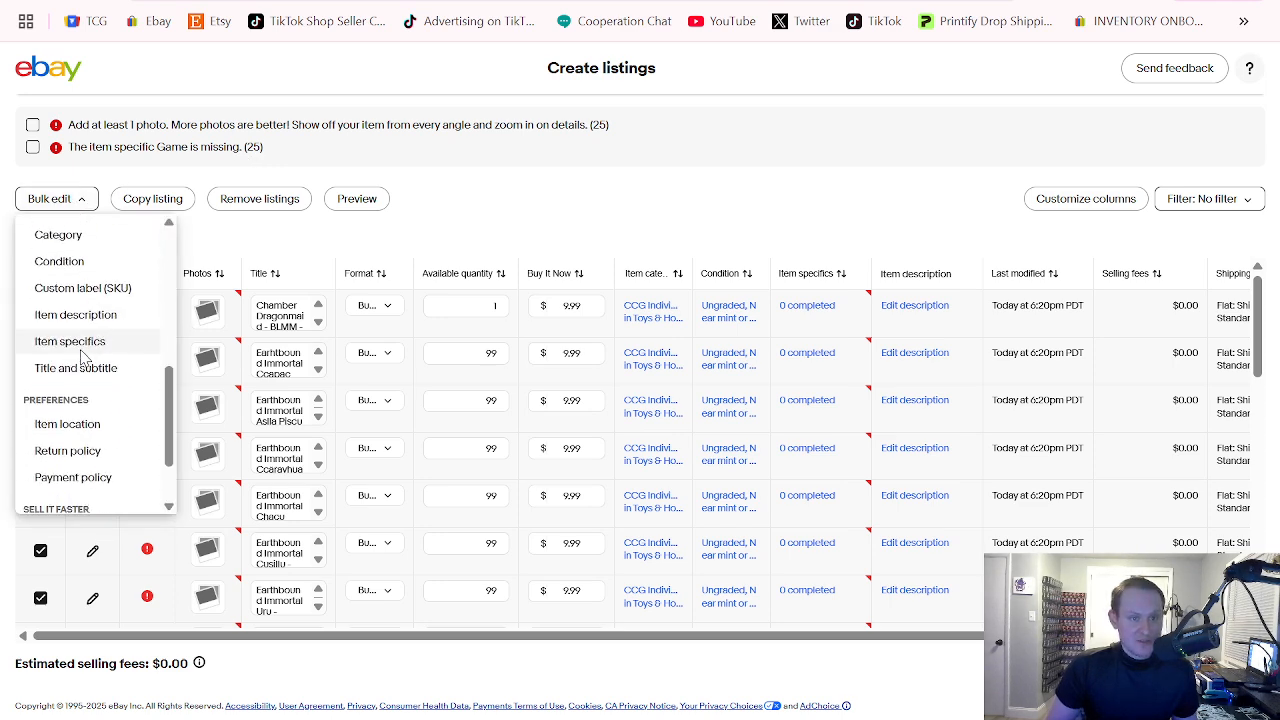
click(79, 342)
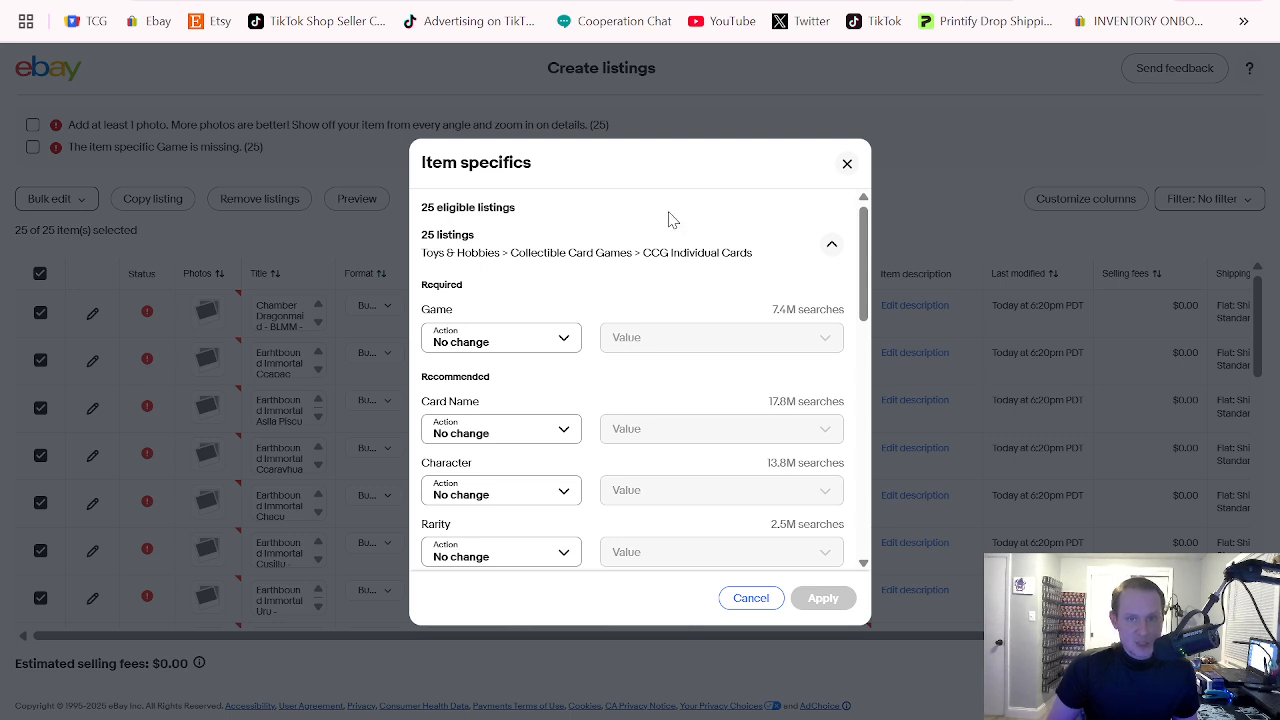
scroll(669, 217, down, 1)
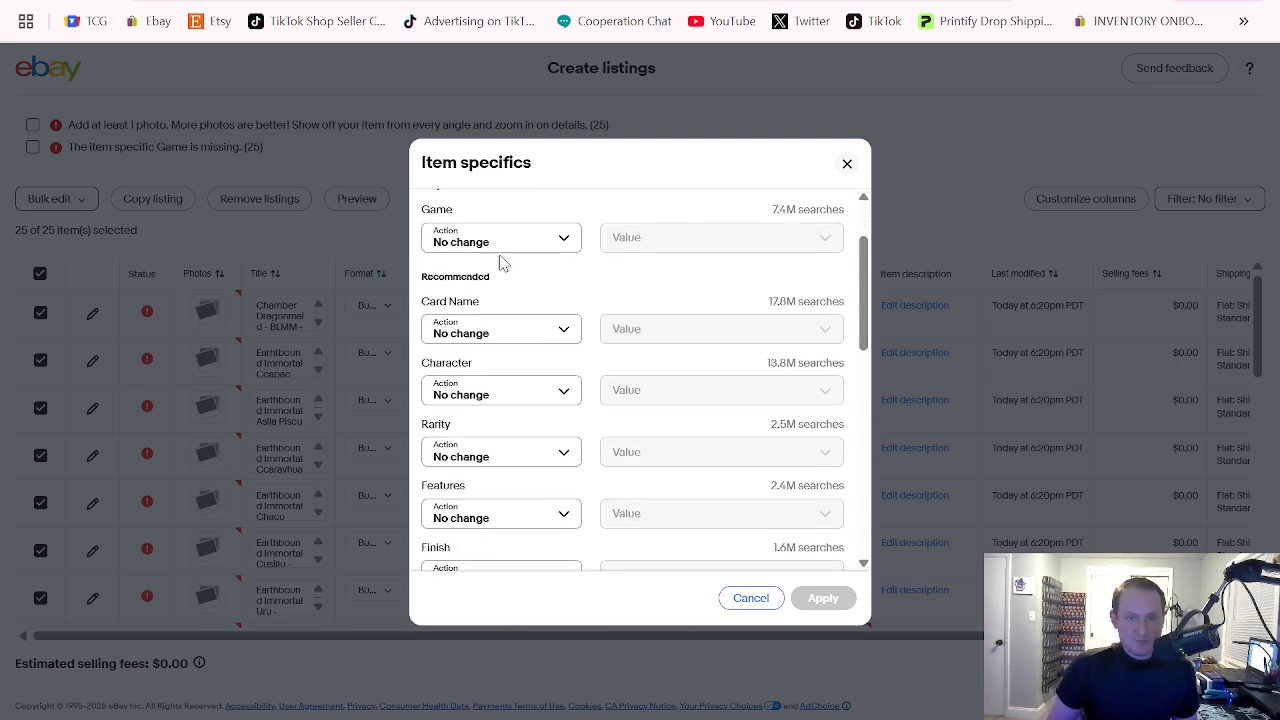
scroll(631, 391, up, 1)
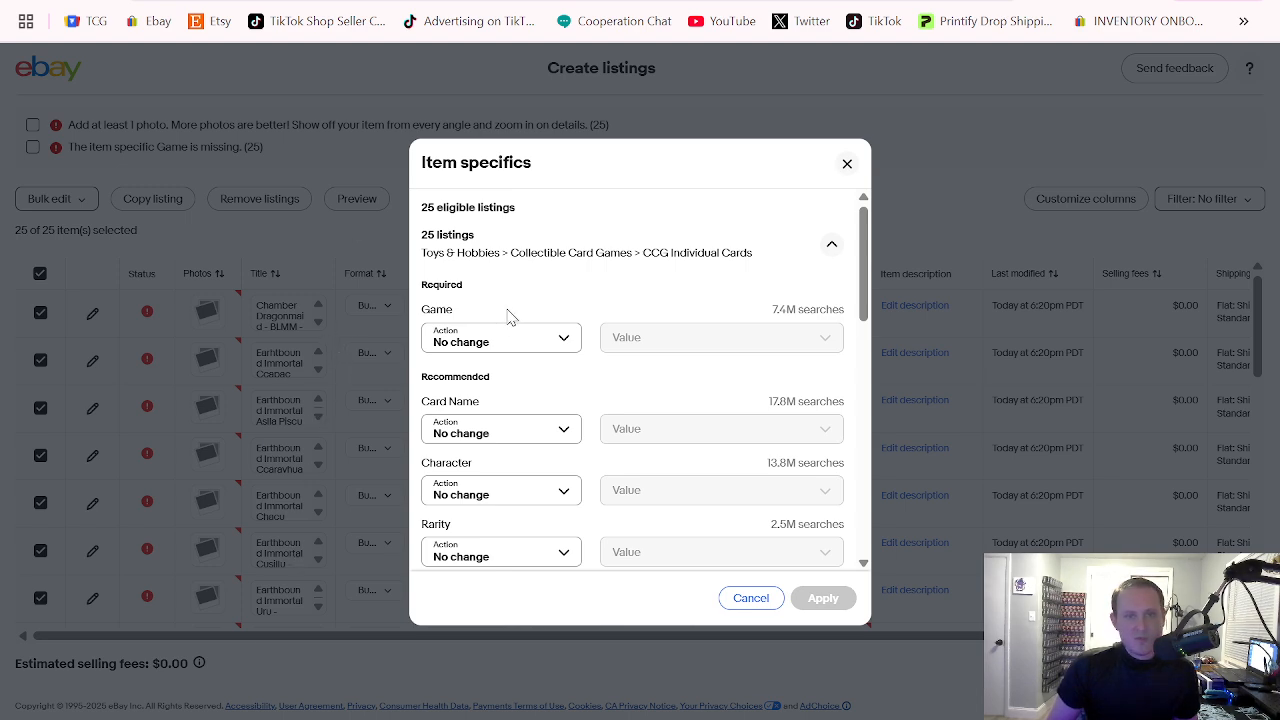
click(511, 347)
click(503, 394)
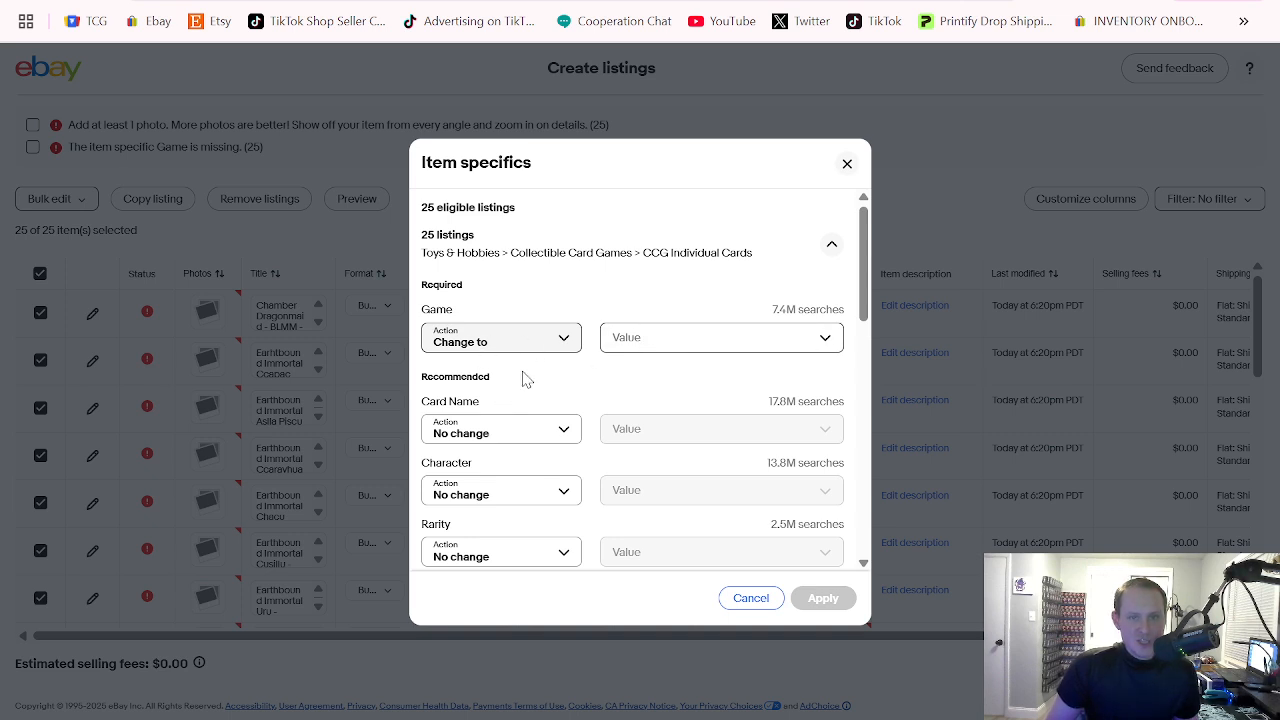
click(656, 338)
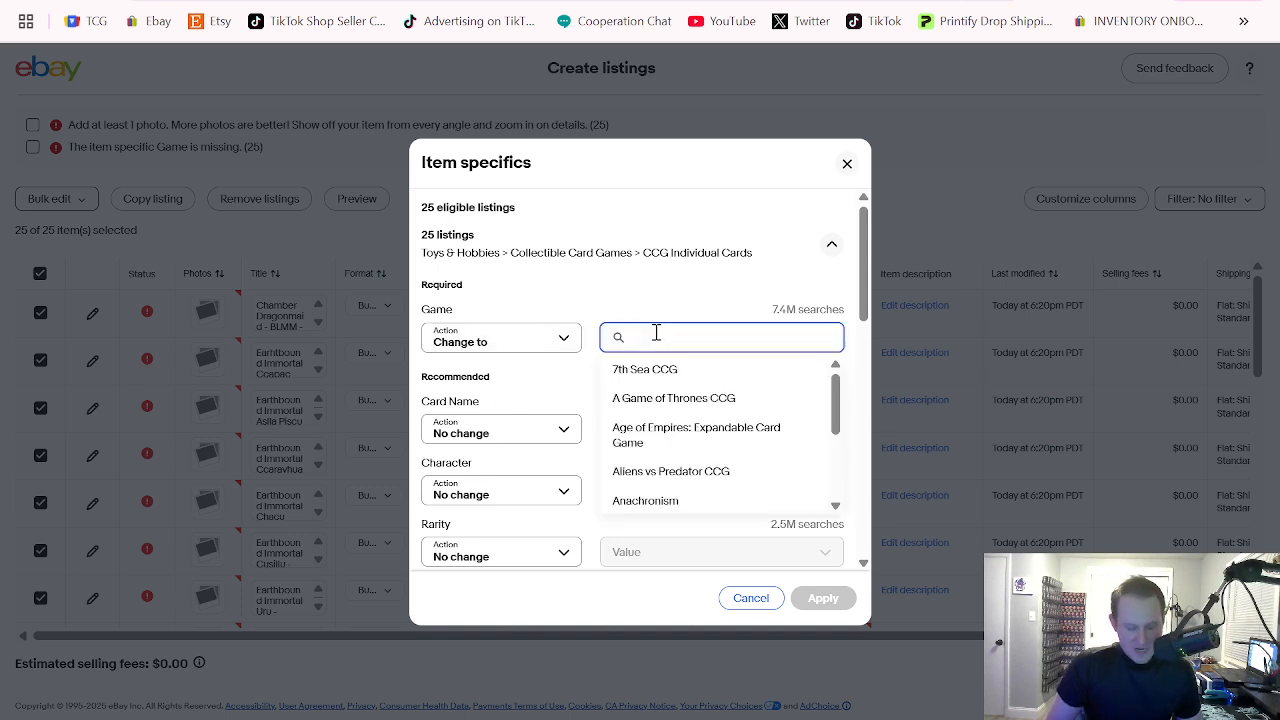
text(yu)
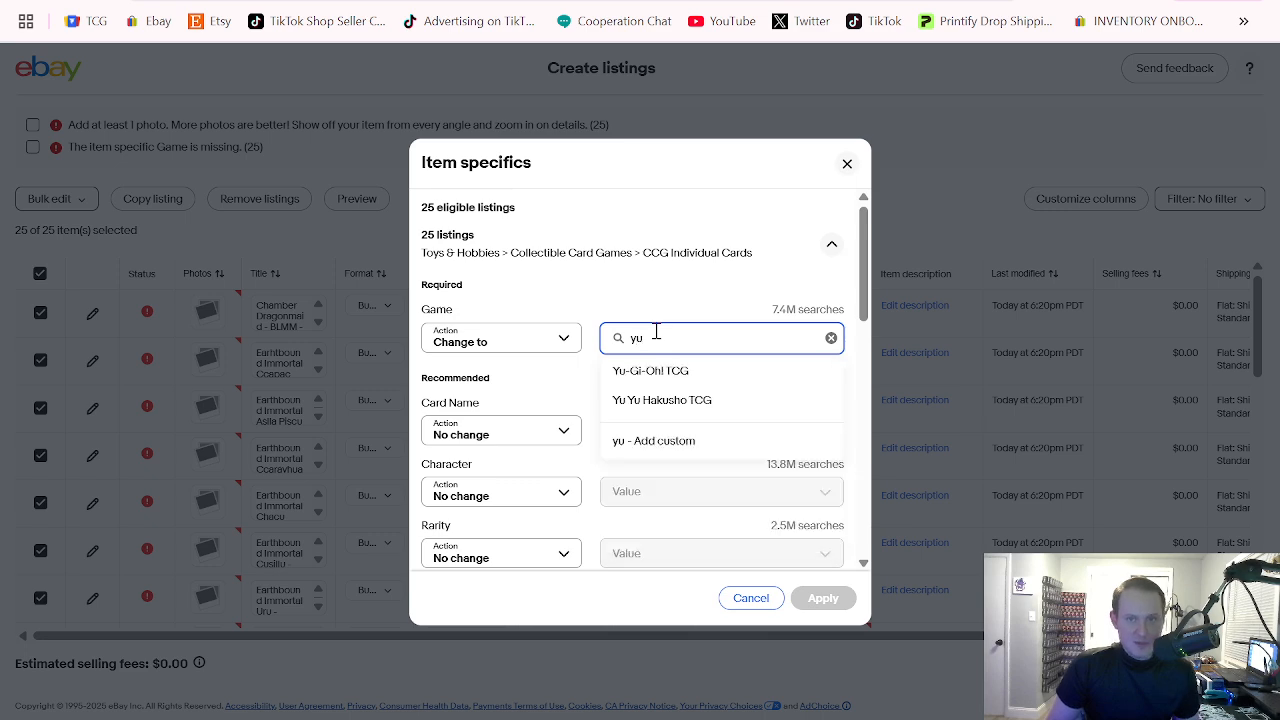
click(651, 371)
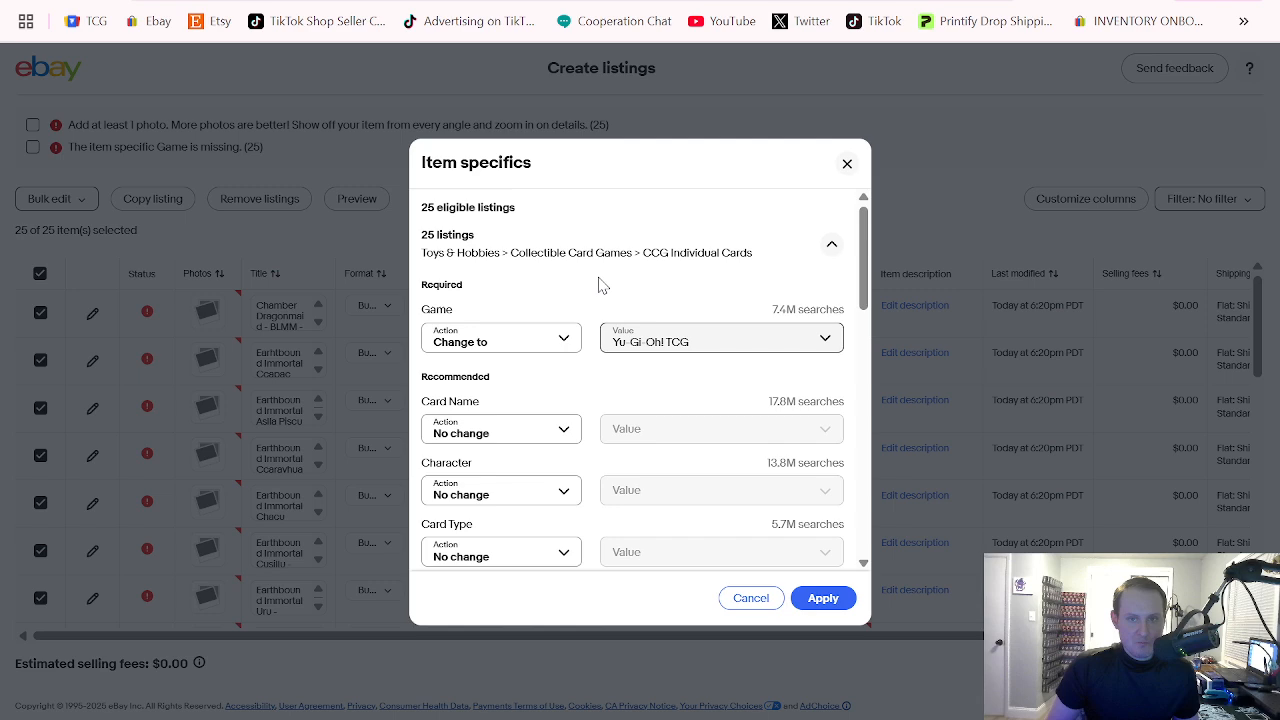
scroll(598, 287, down, 2)
click(545, 235)
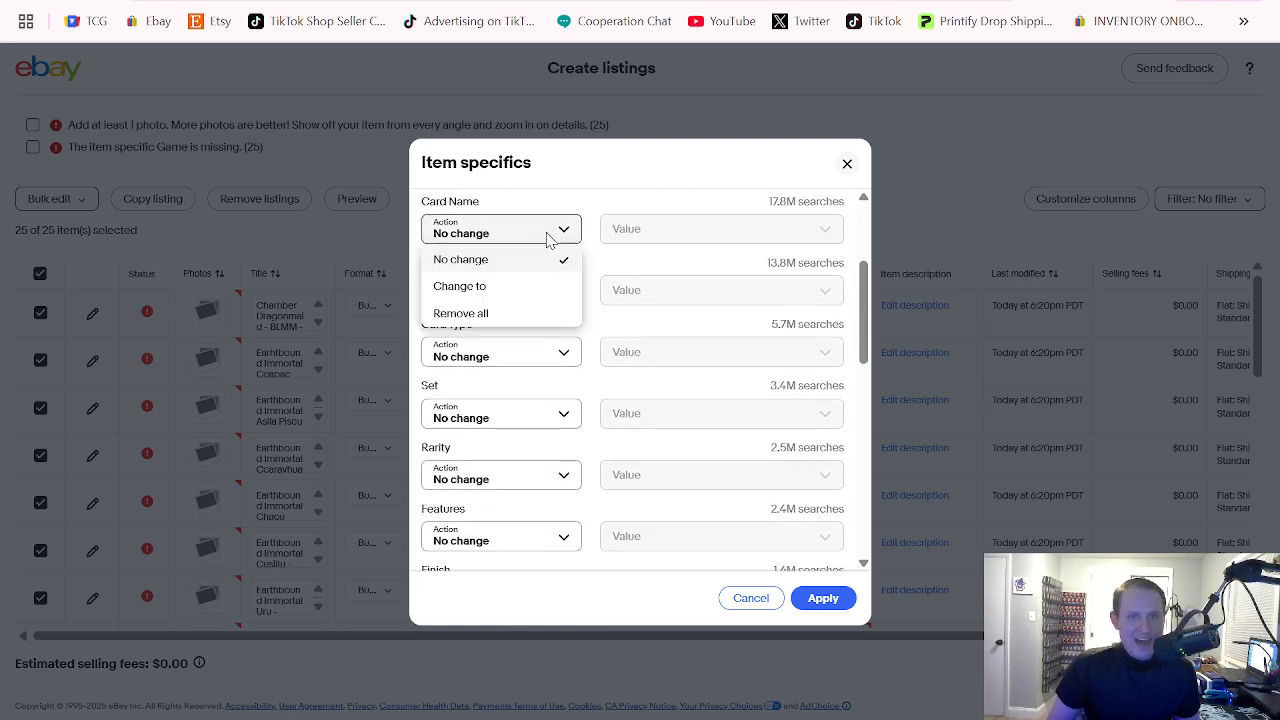
scroll(547, 238, up, 1)
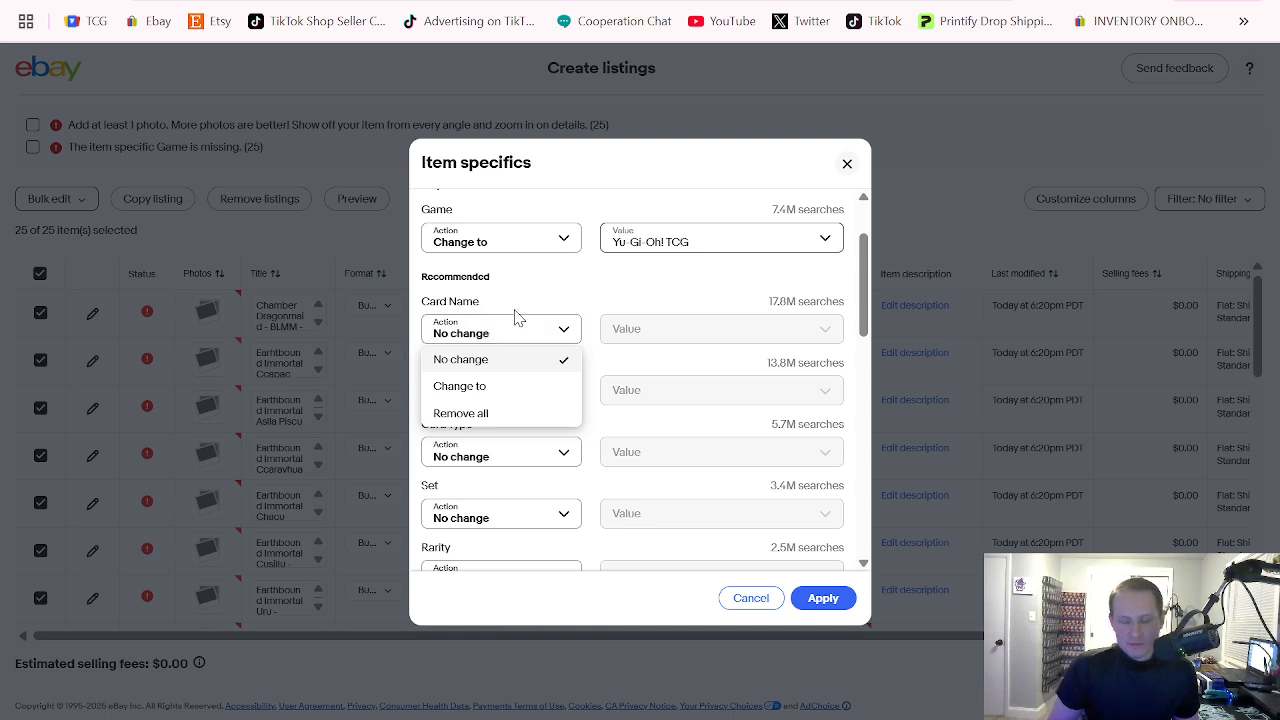
click(524, 296)
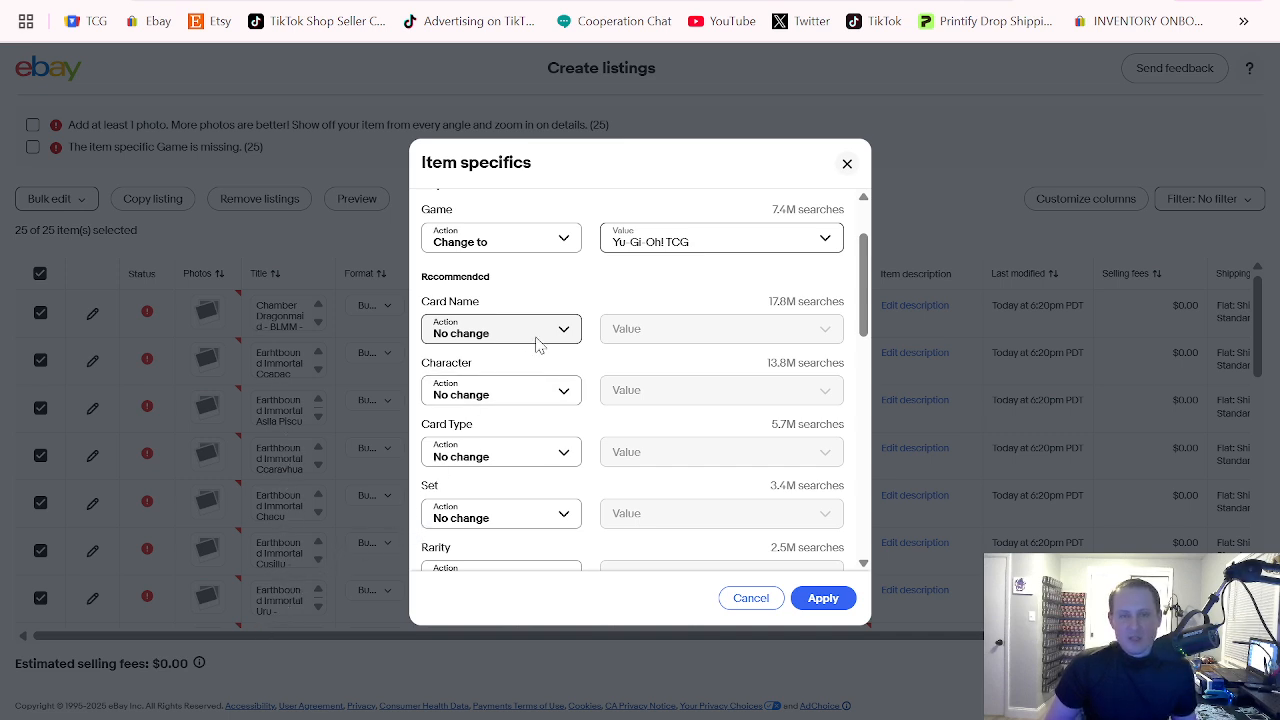
scroll(537, 344, down, 1)
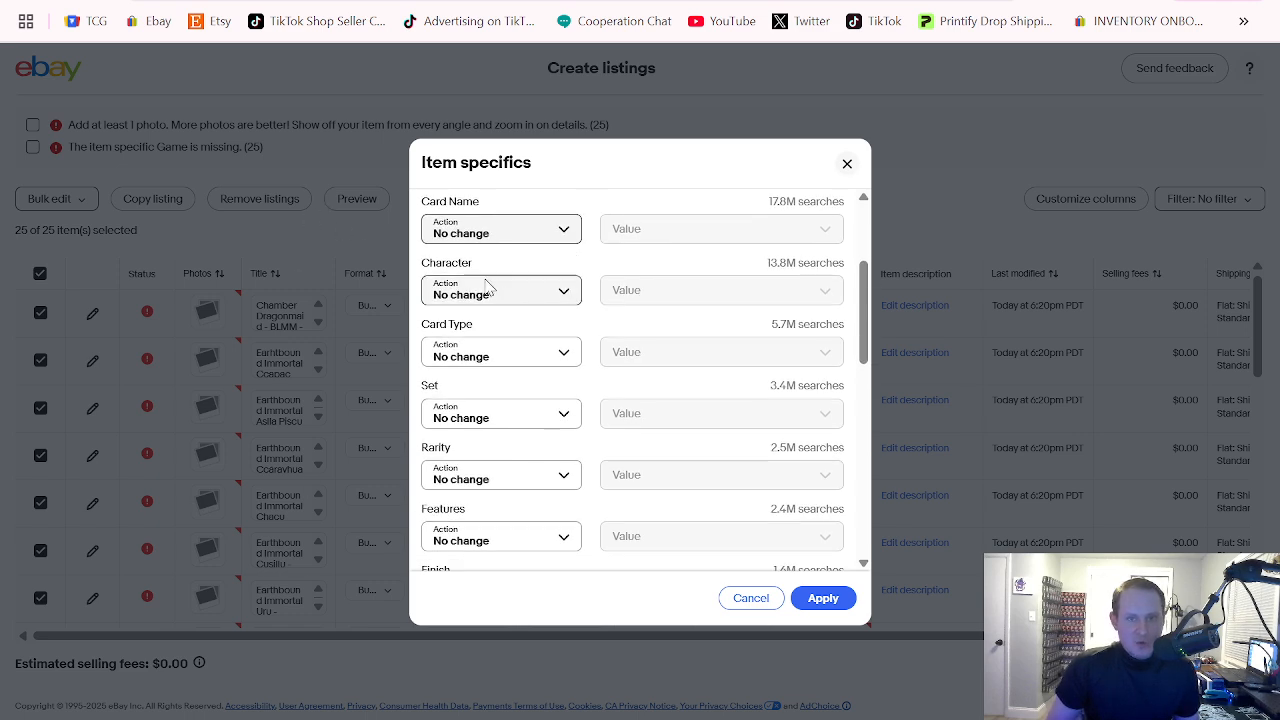
click(520, 292)
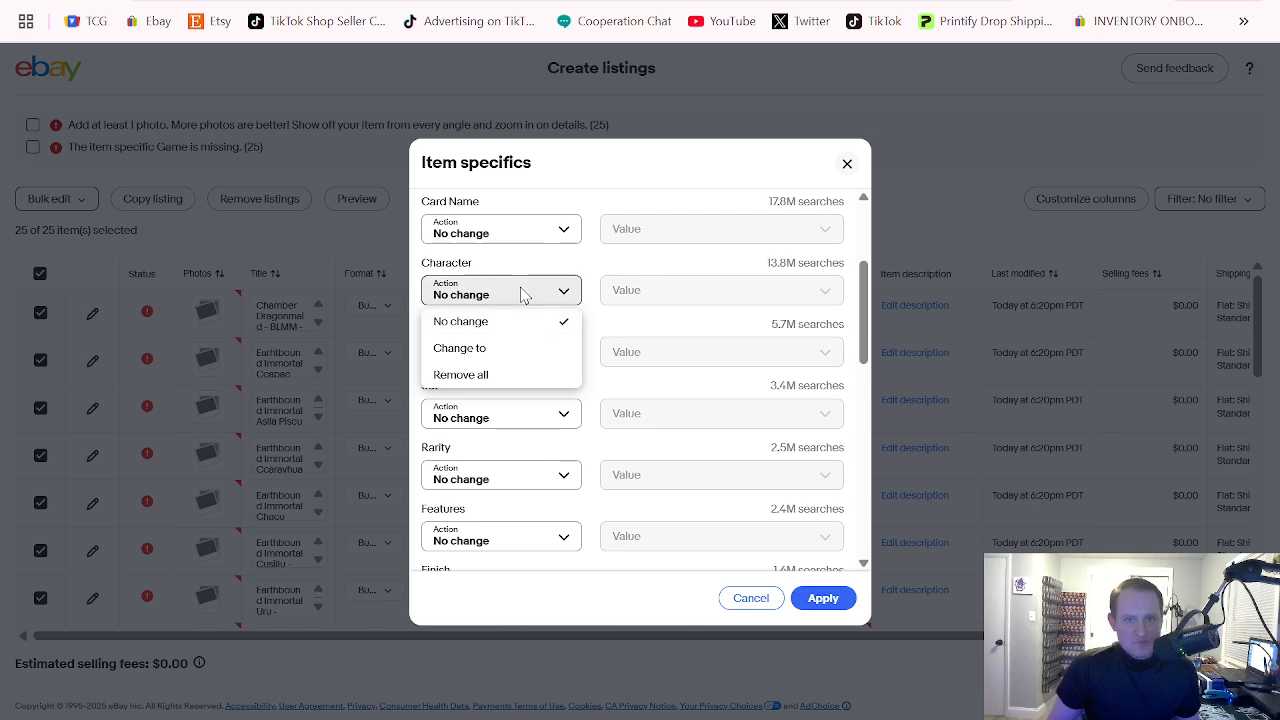
click(521, 291)
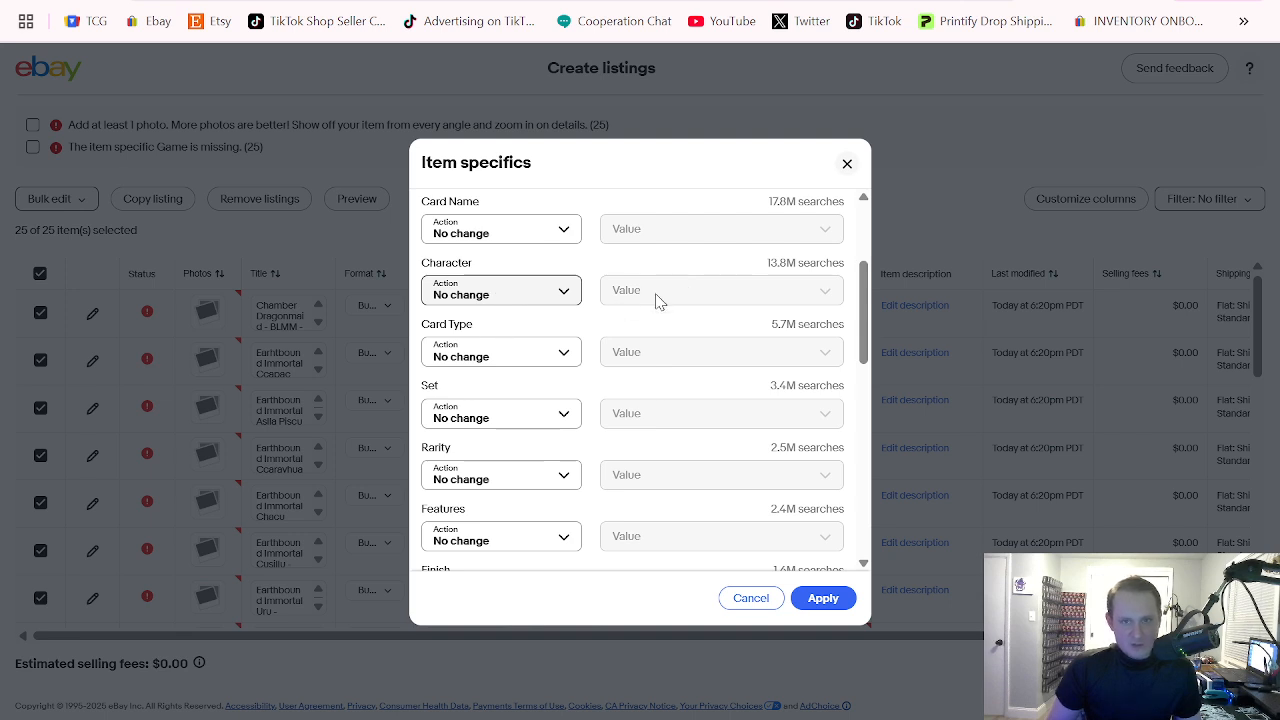
click(508, 358)
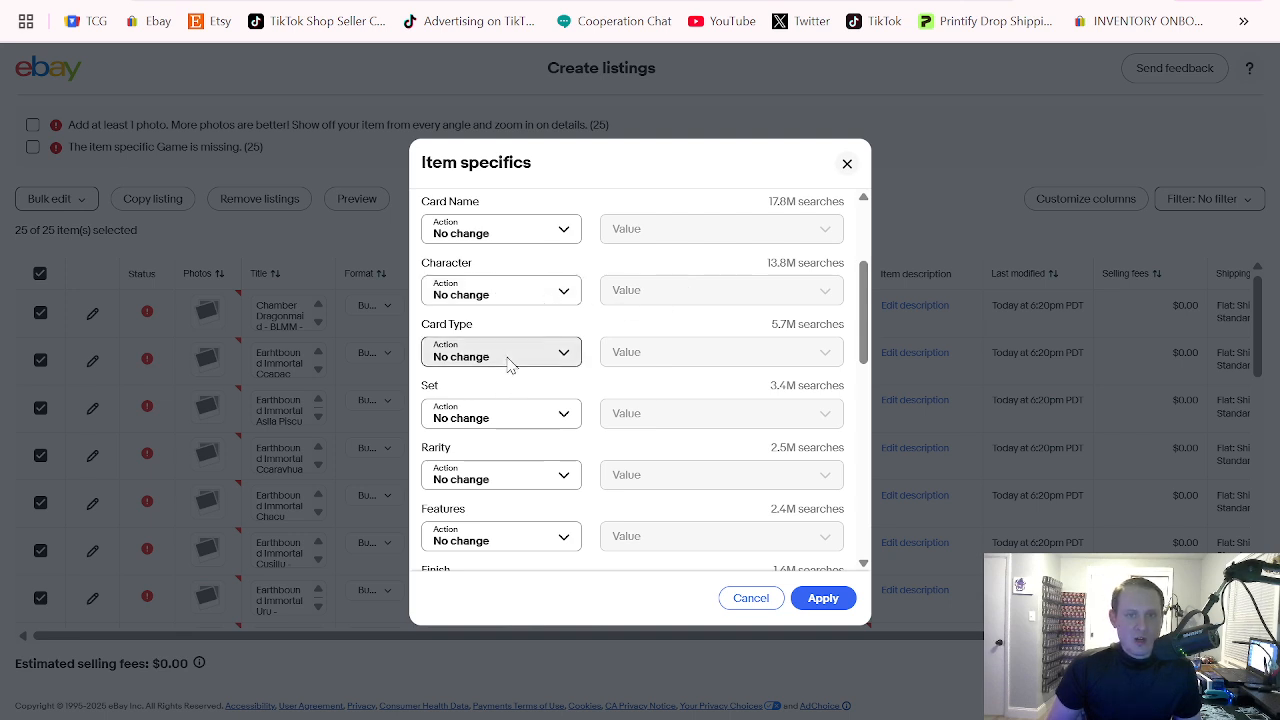
click(477, 409)
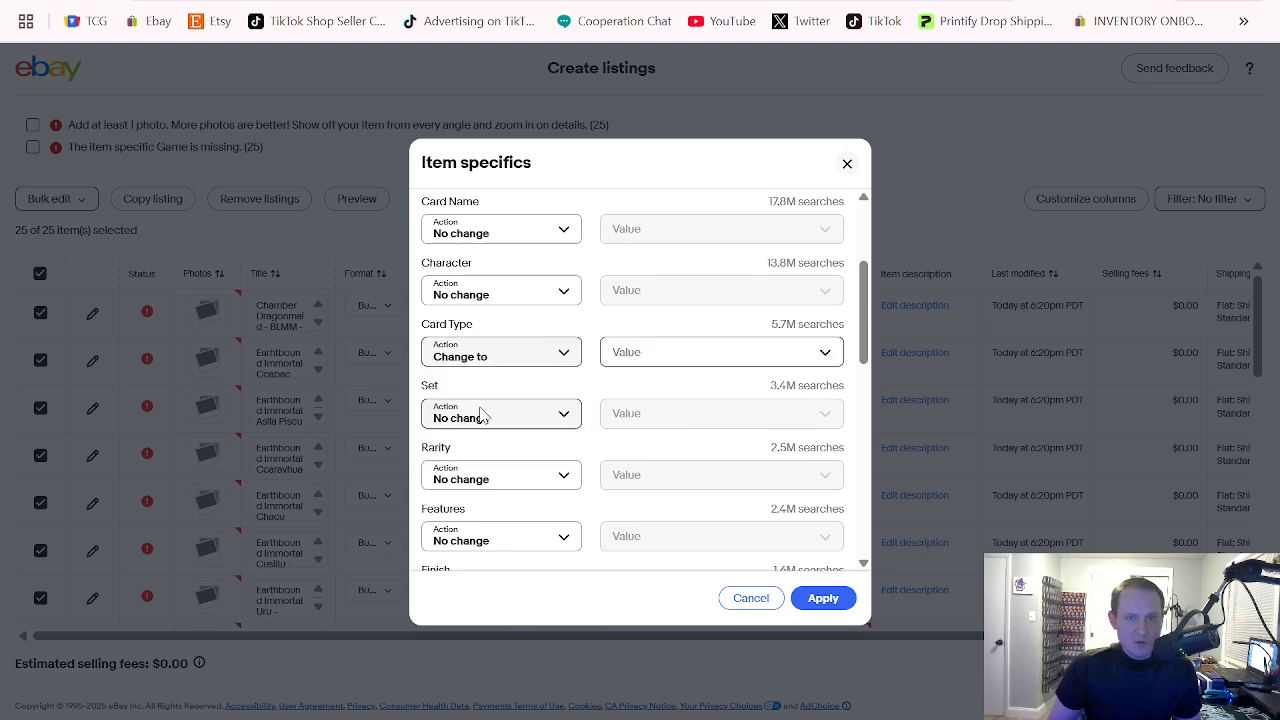
click(628, 354)
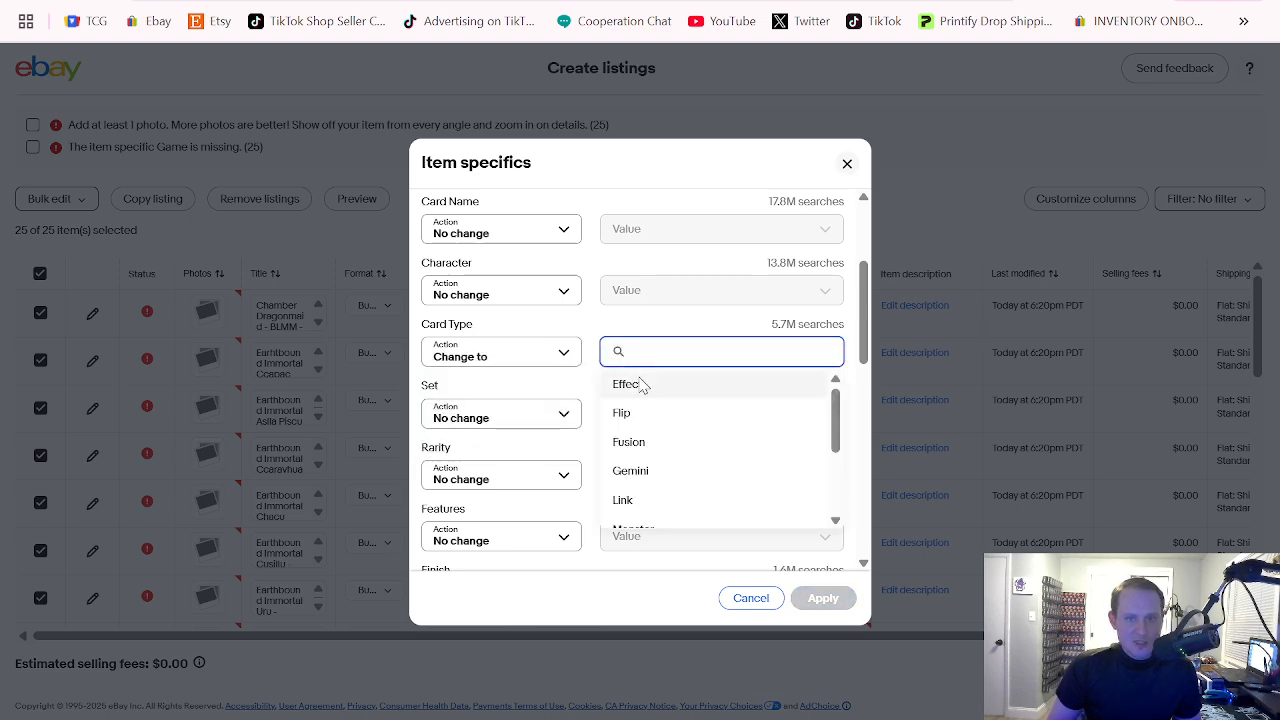
scroll(660, 478, down, 3)
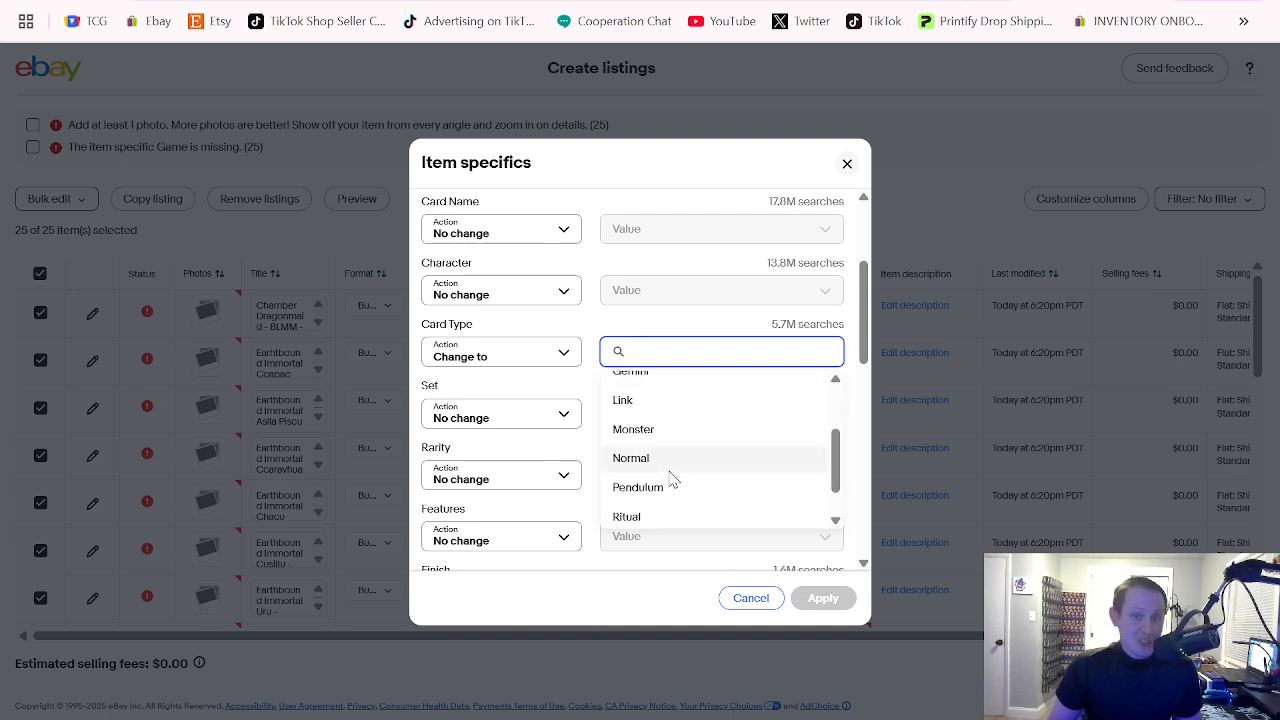
scroll(675, 470, up, 3)
click(537, 358)
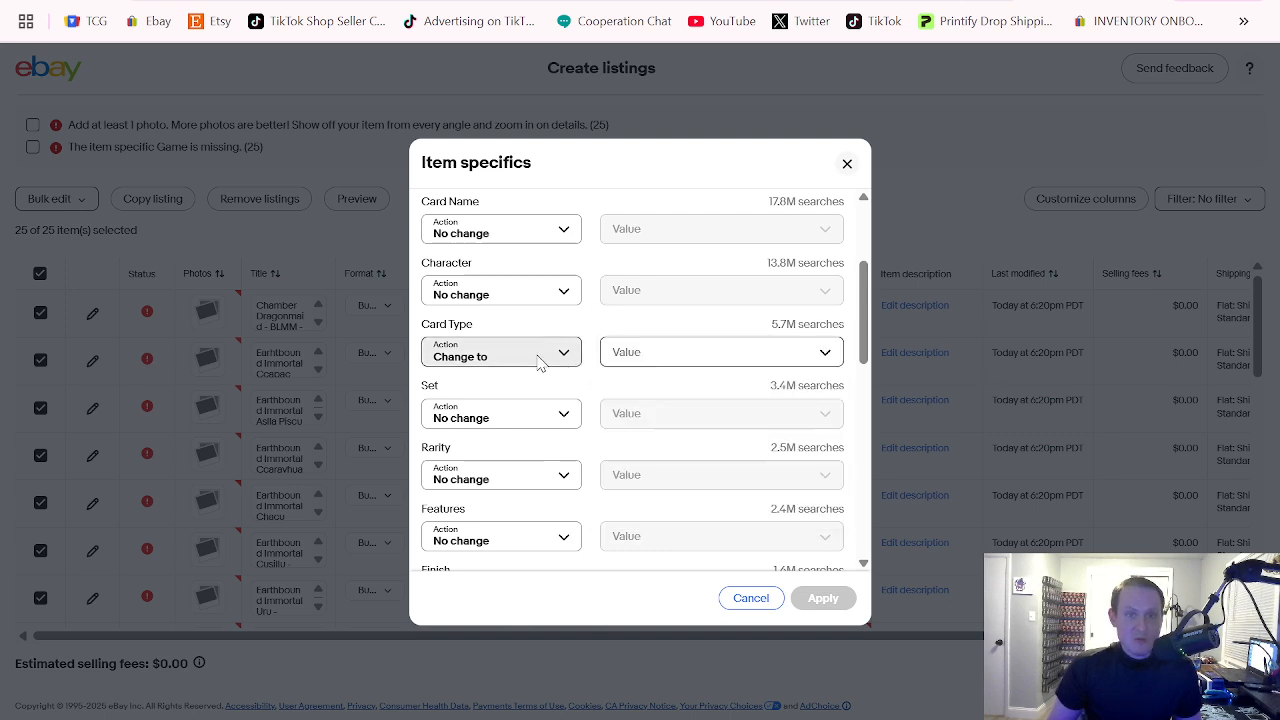
click(530, 362)
click(509, 384)
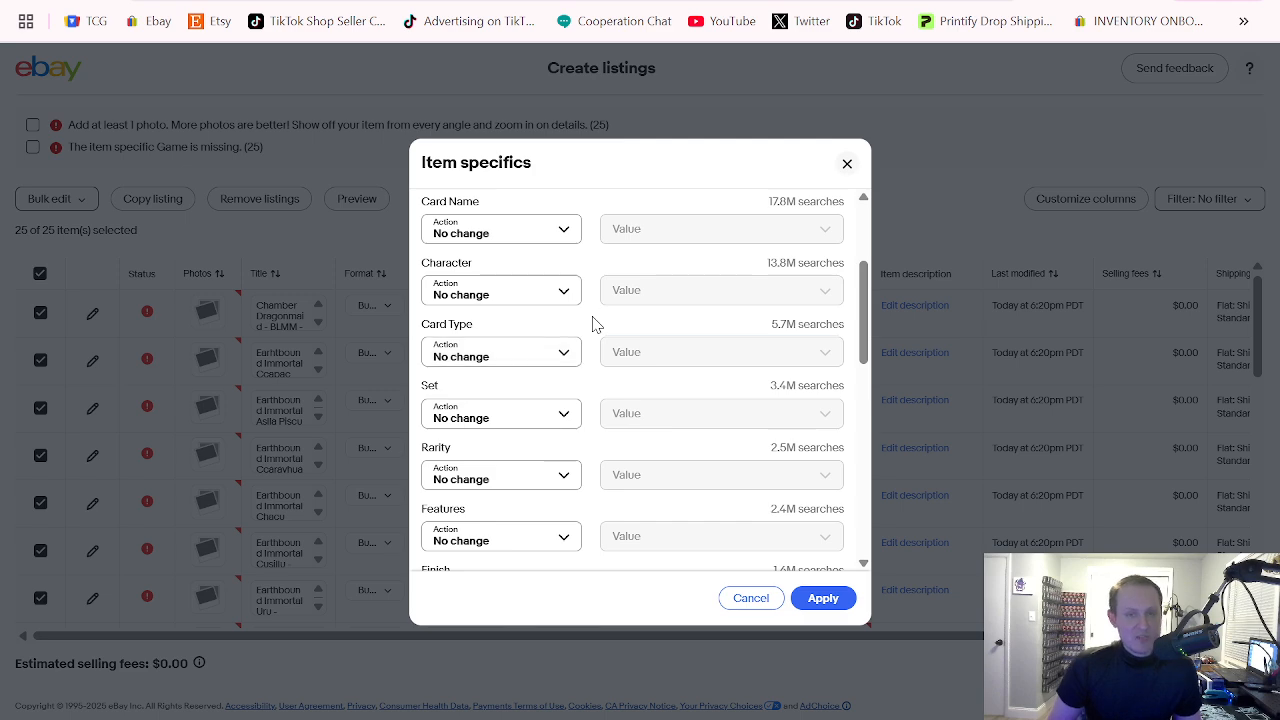
Step: Try to change the Set item specific by searching for "Battles of Legend: Mo", and reset its action to No change
scroll(596, 325, down, 2)
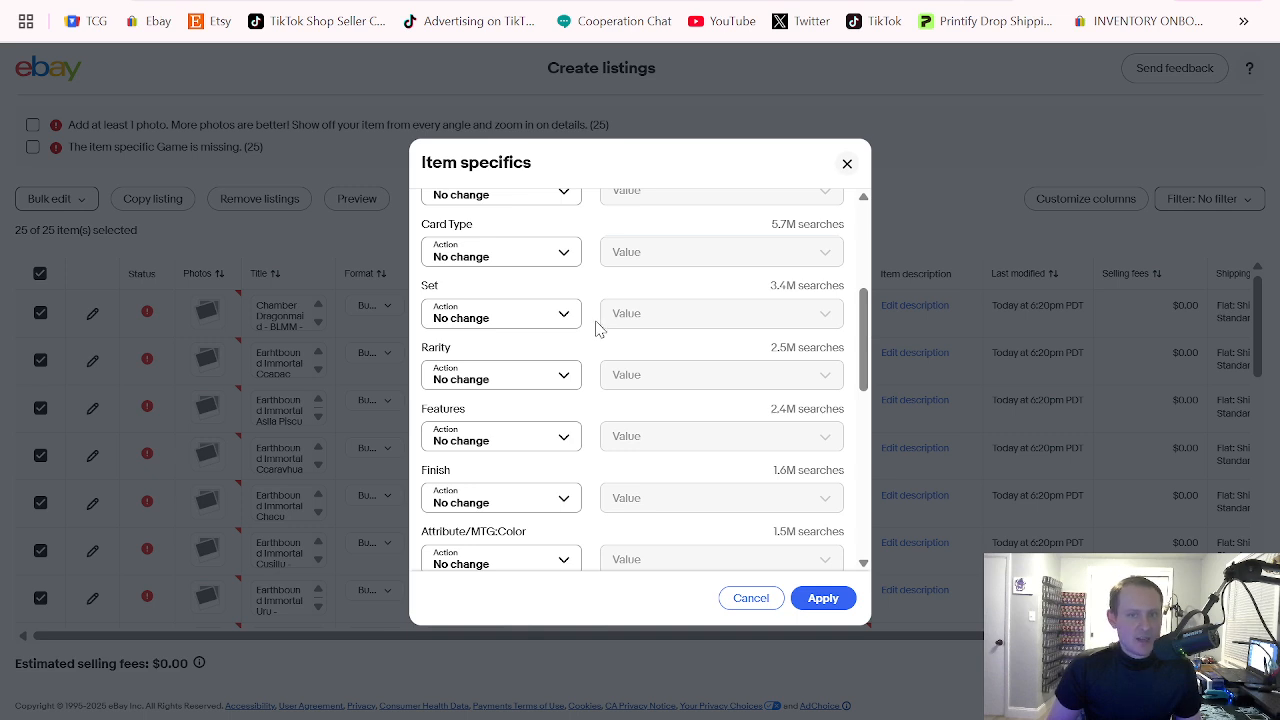
click(545, 330)
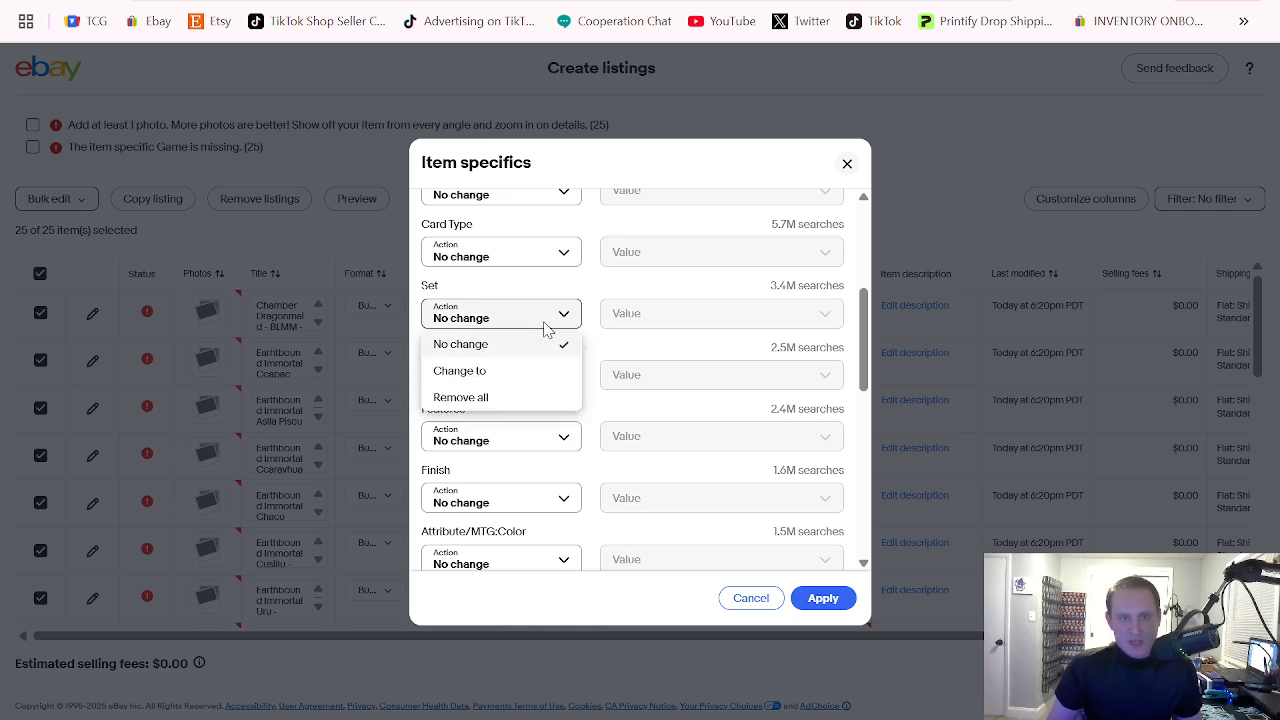
click(477, 372)
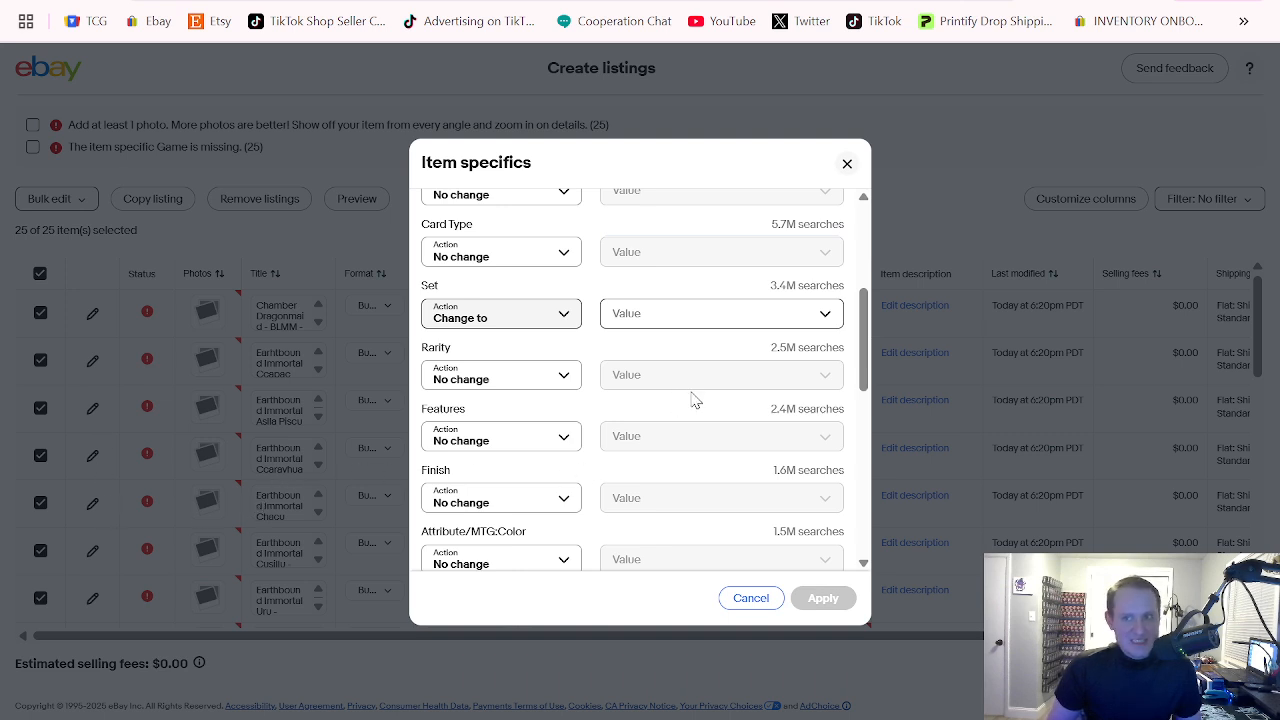
click(702, 310)
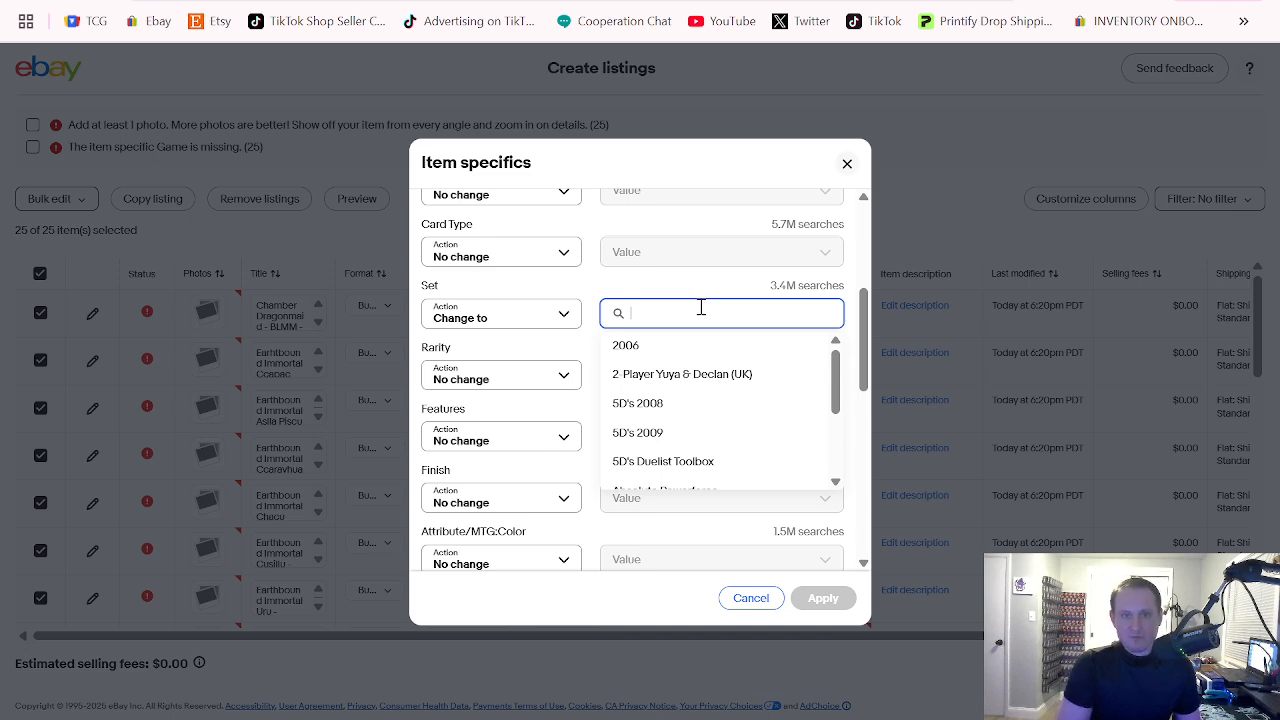
text(Battle)
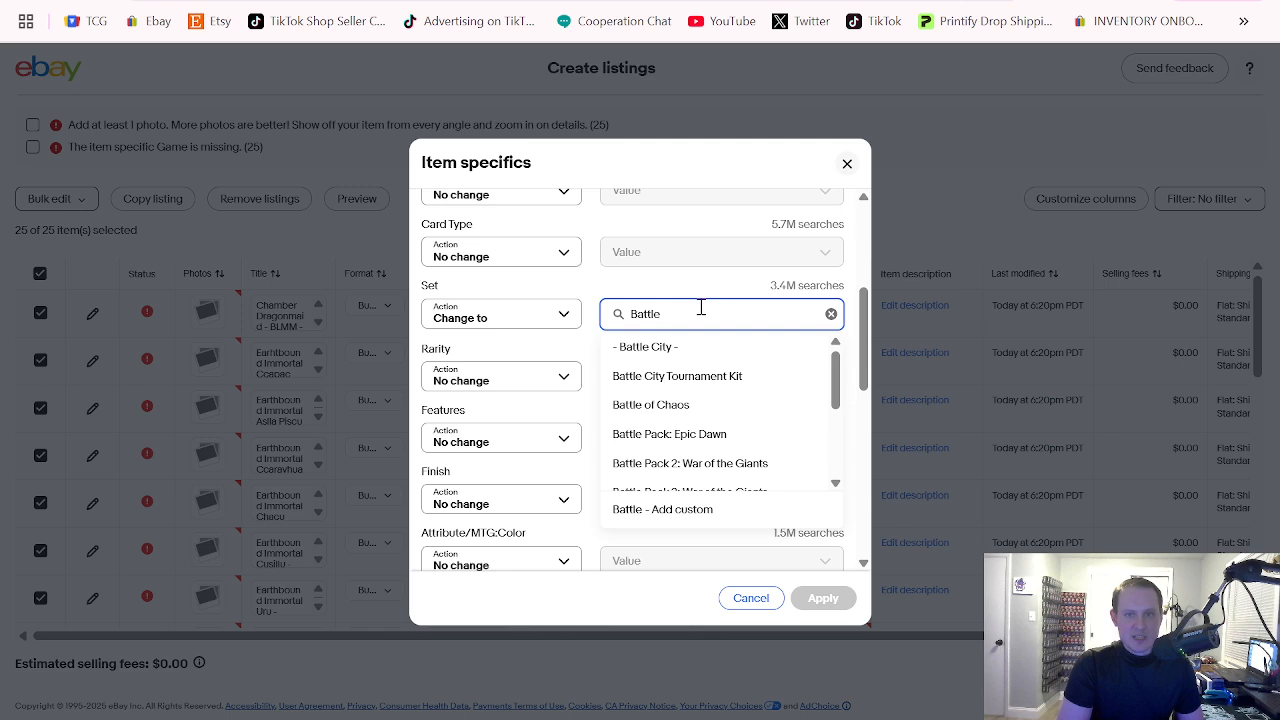
text(s of)
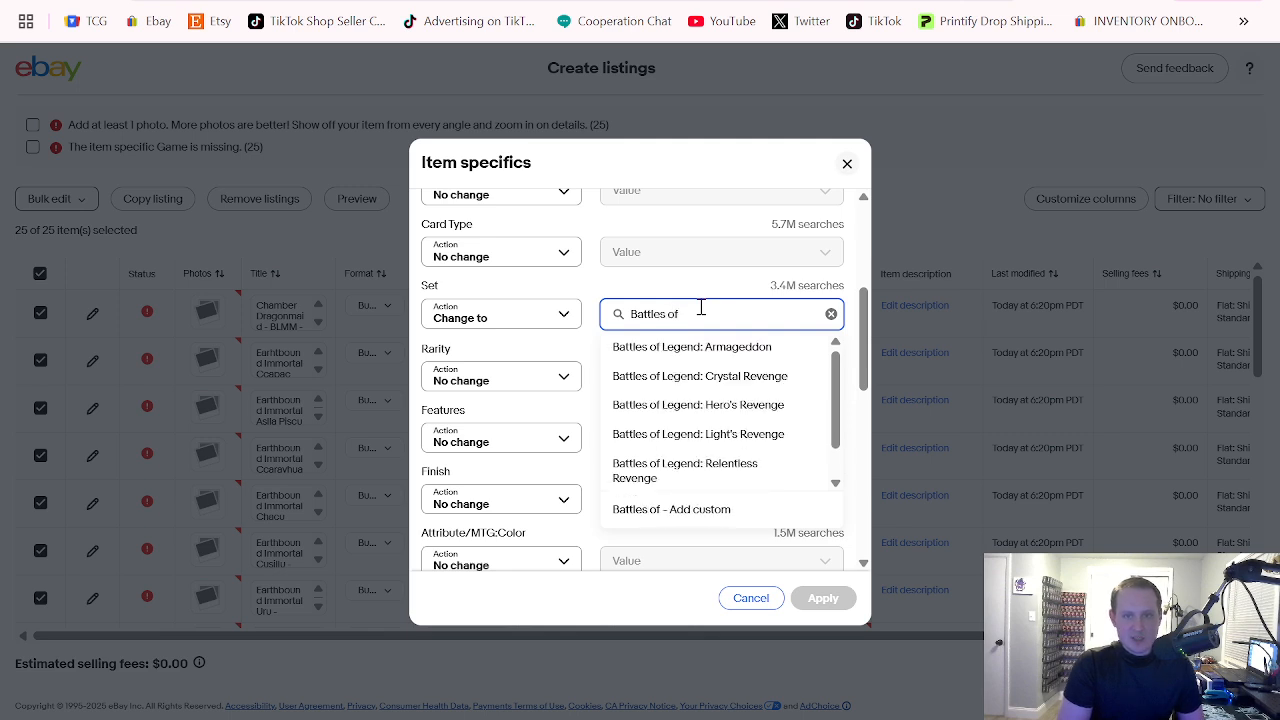
text( Legend:)
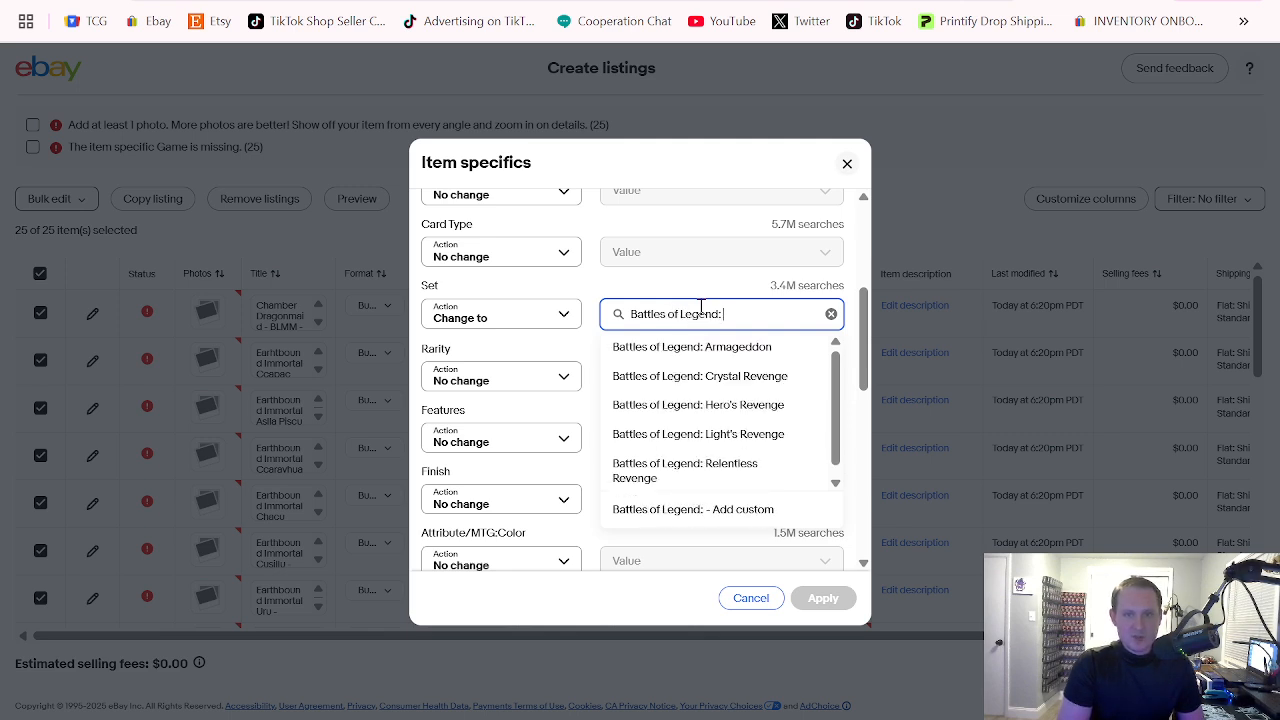
text( Mo)
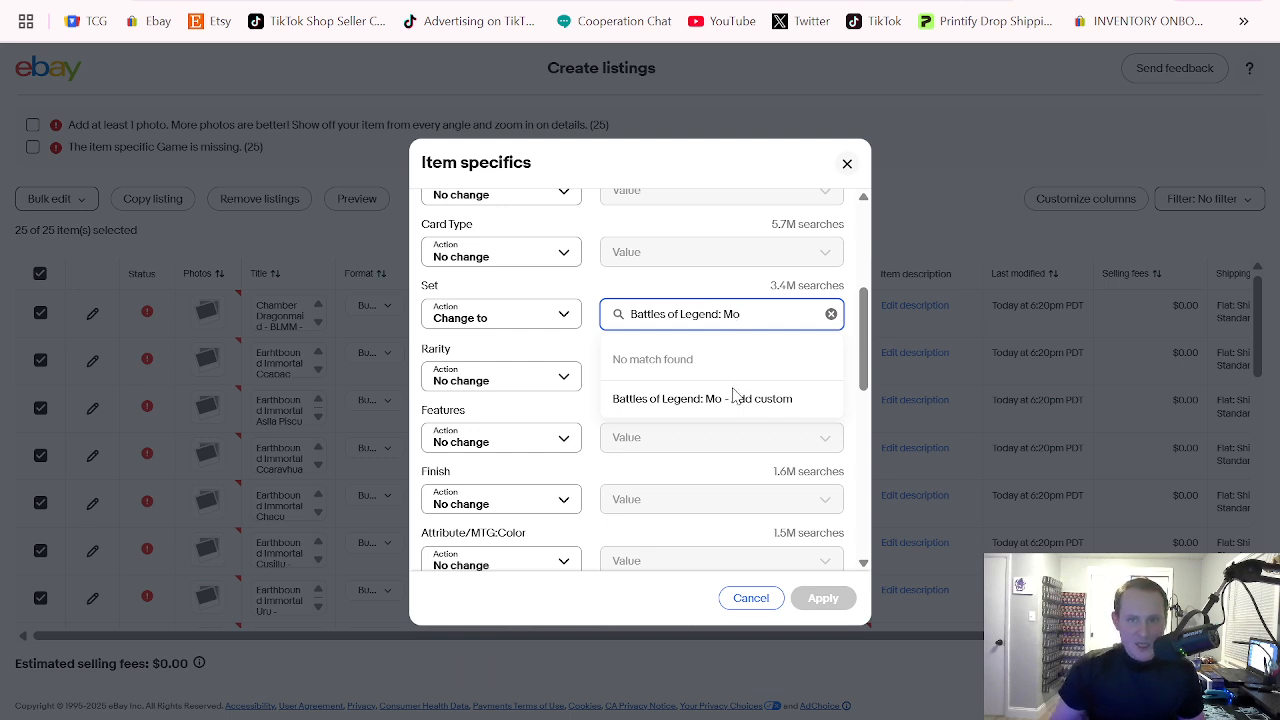
click(831, 314)
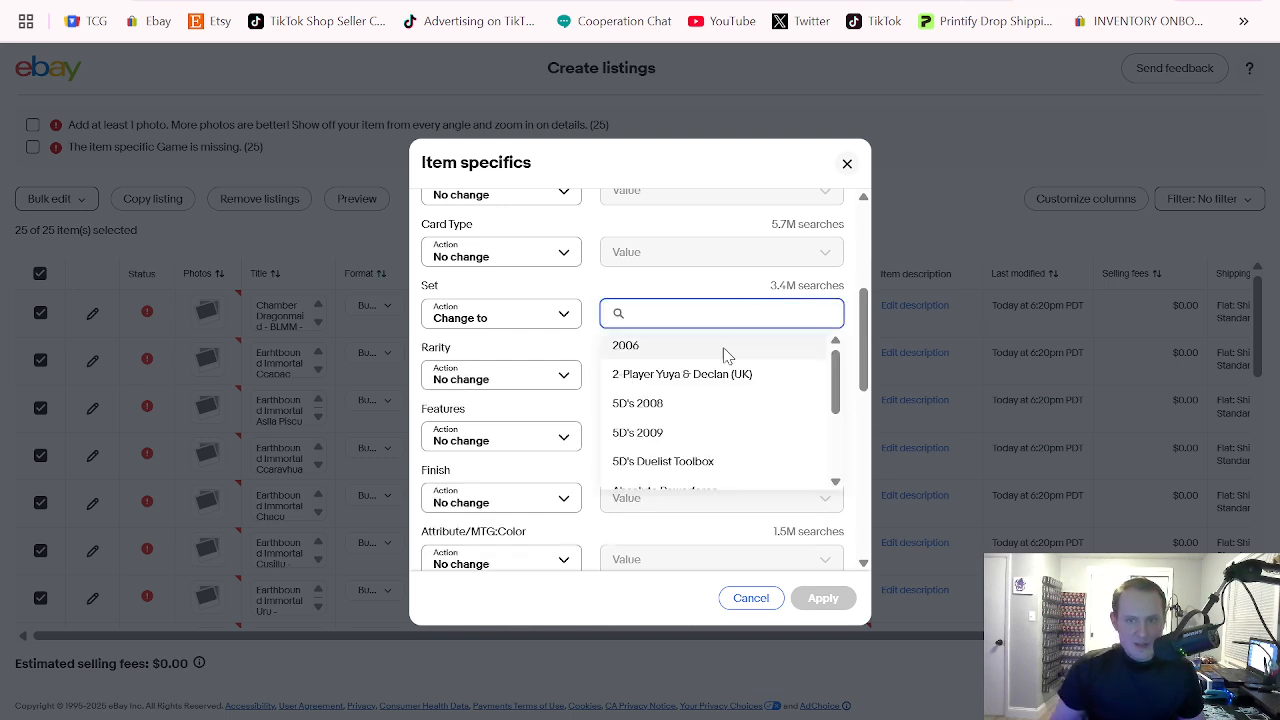
click(543, 317)
click(511, 345)
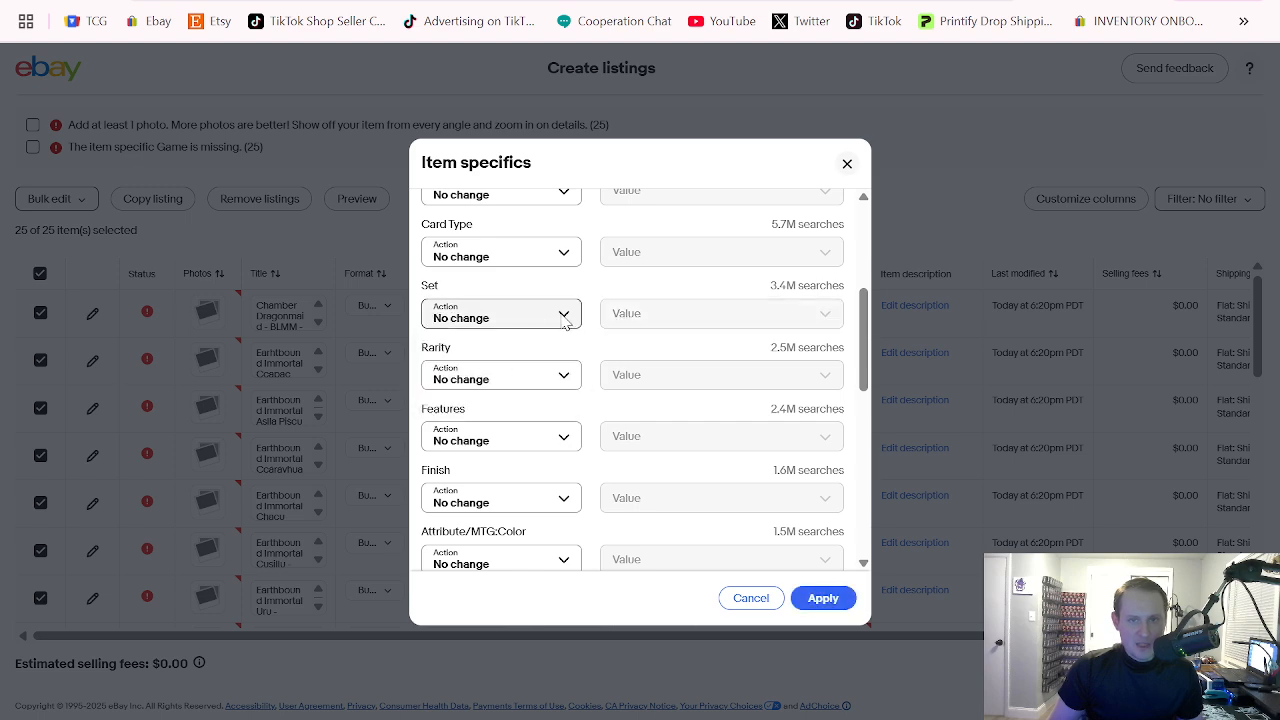
Step: Try changing the Features item specific, browse its available values, and reset its action to No change
scroll(594, 289, down, 1)
click(526, 277)
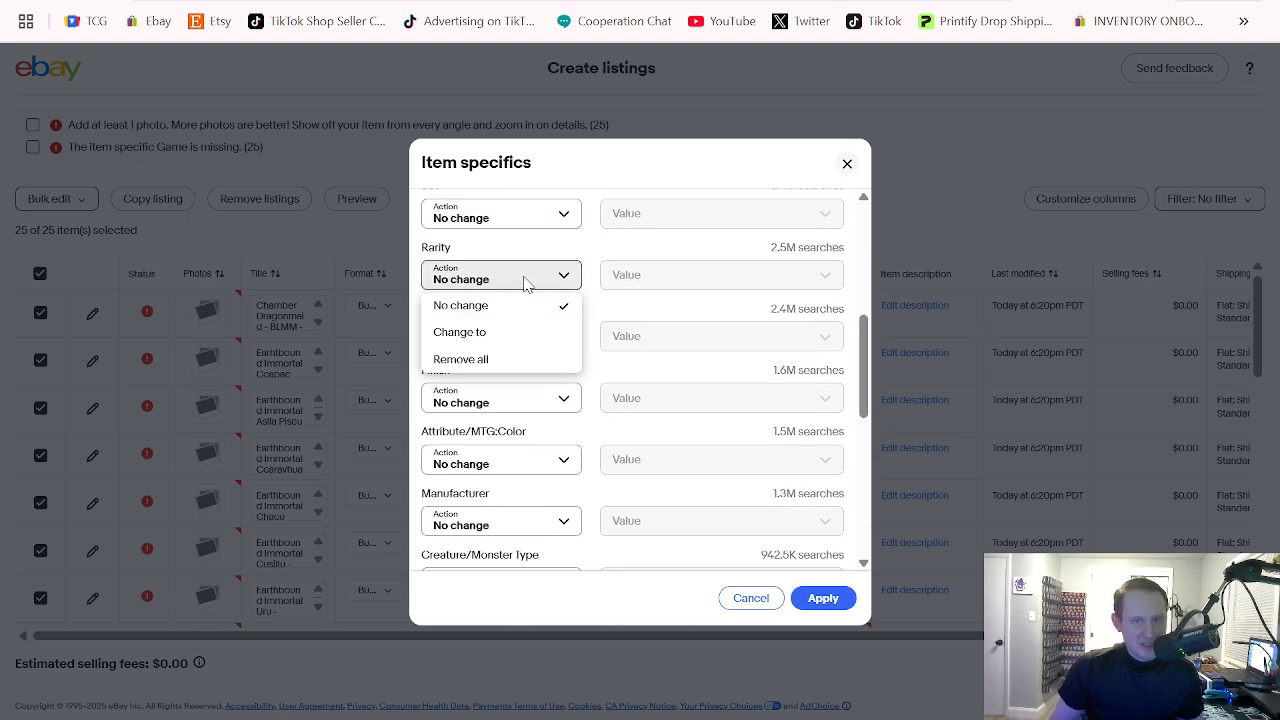
click(563, 272)
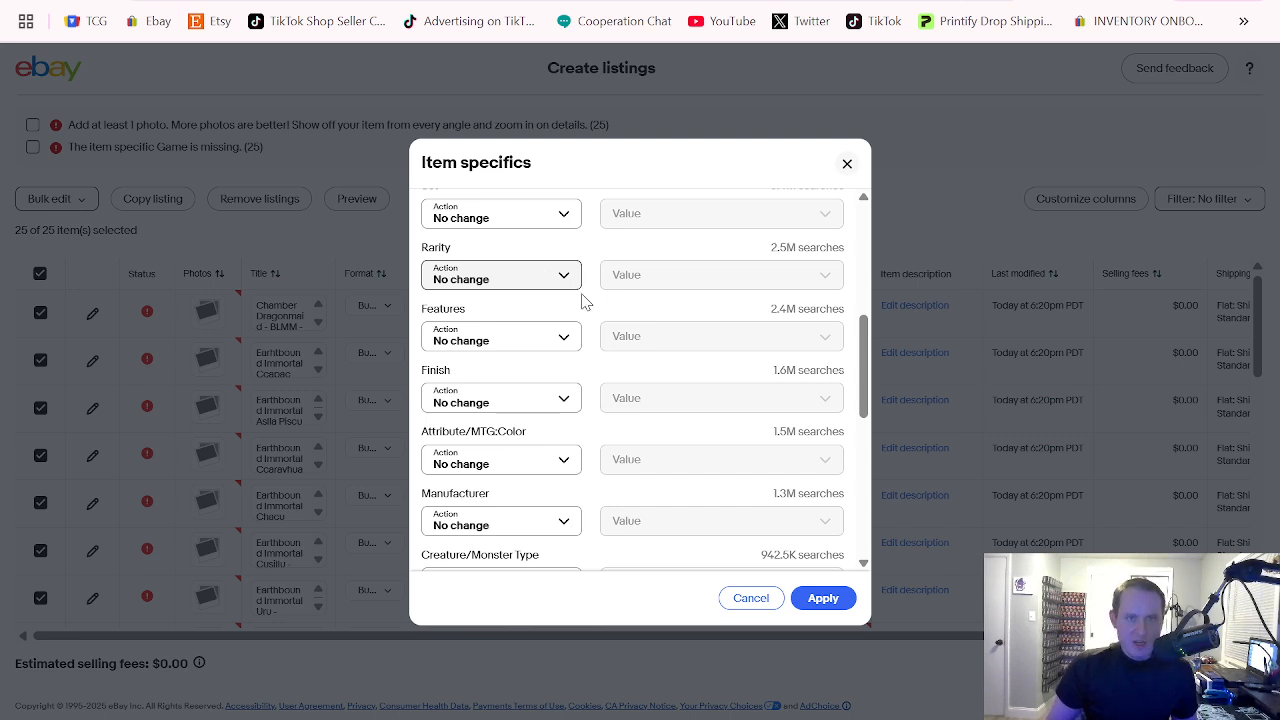
scroll(587, 300, down, 1)
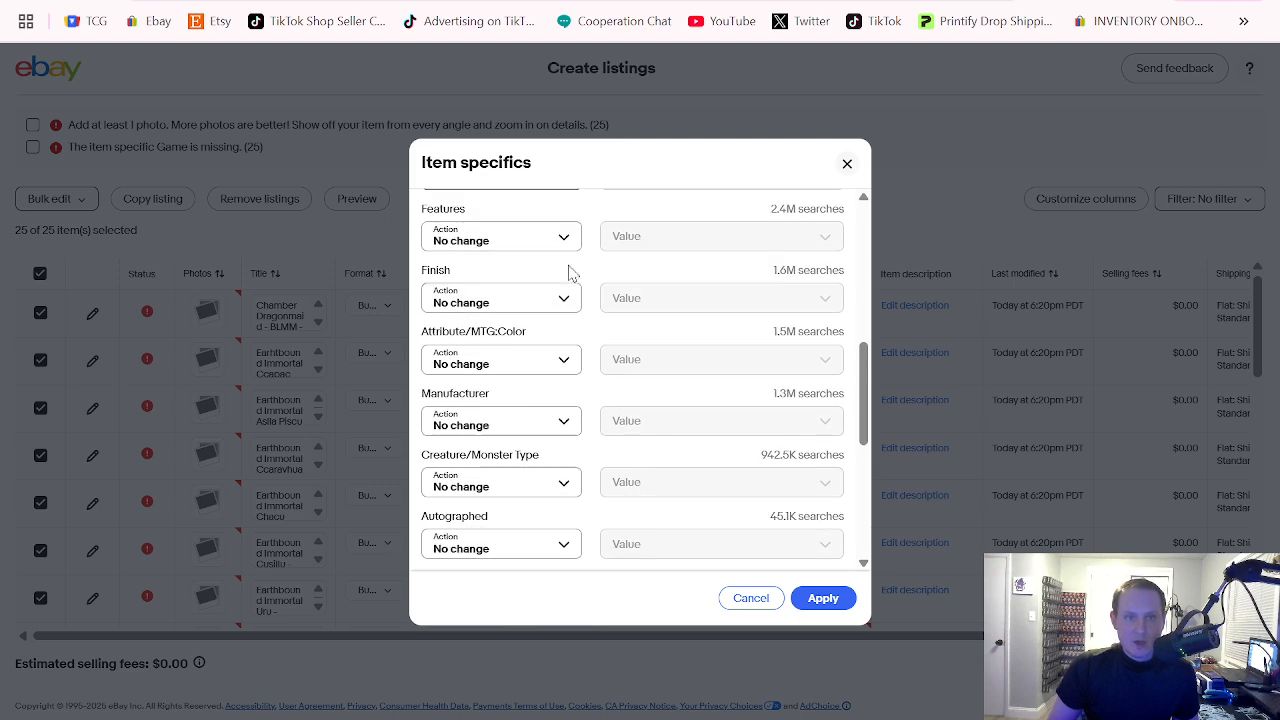
click(551, 238)
click(520, 298)
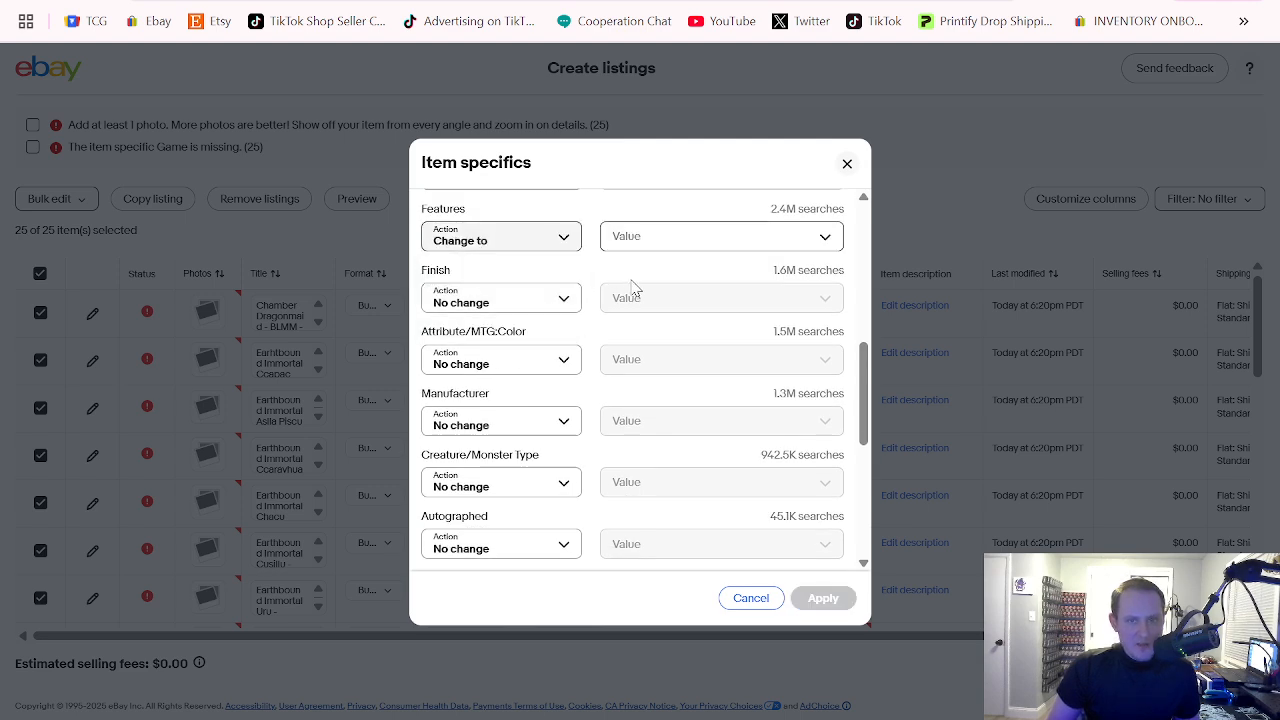
click(666, 238)
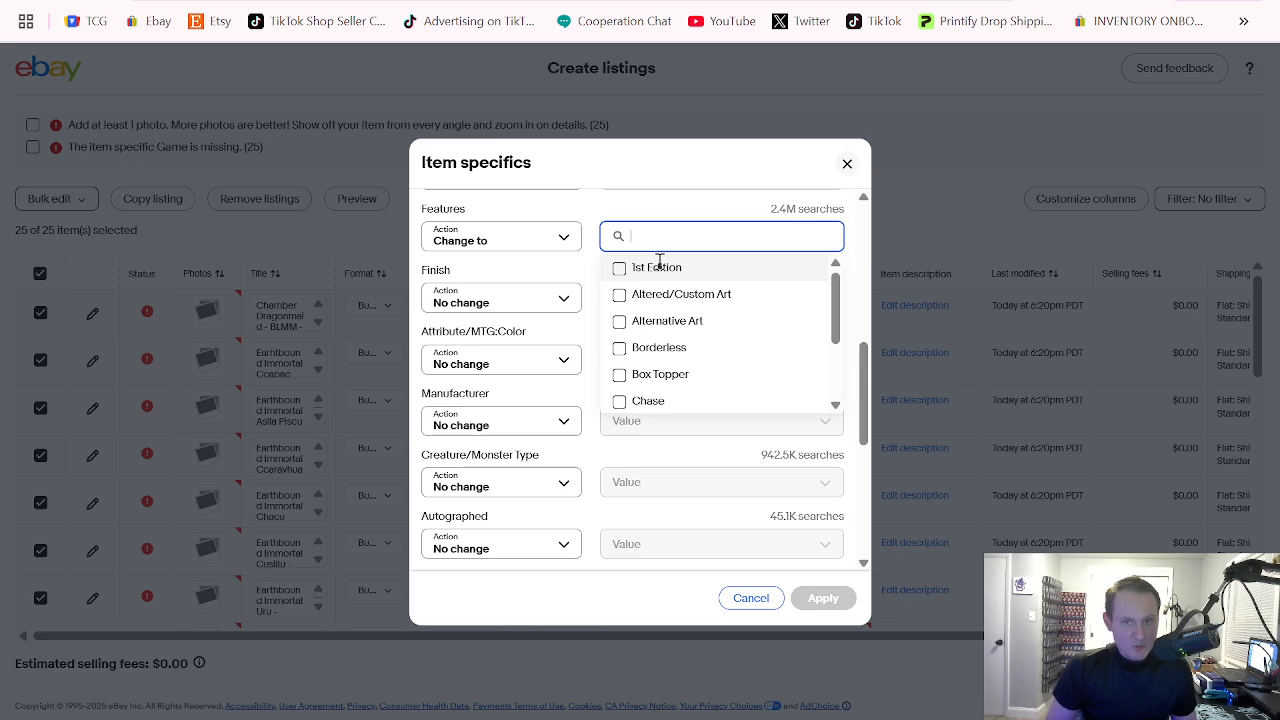
scroll(672, 297, down, 2)
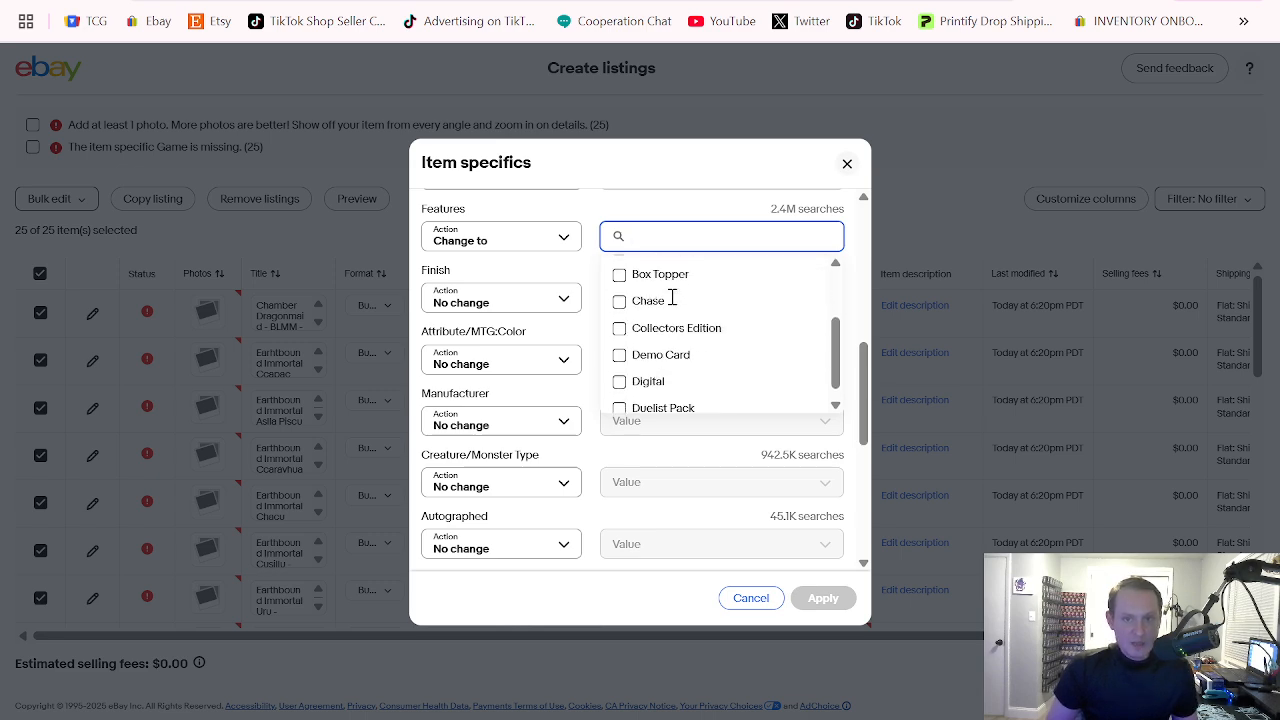
scroll(672, 297, up, 2)
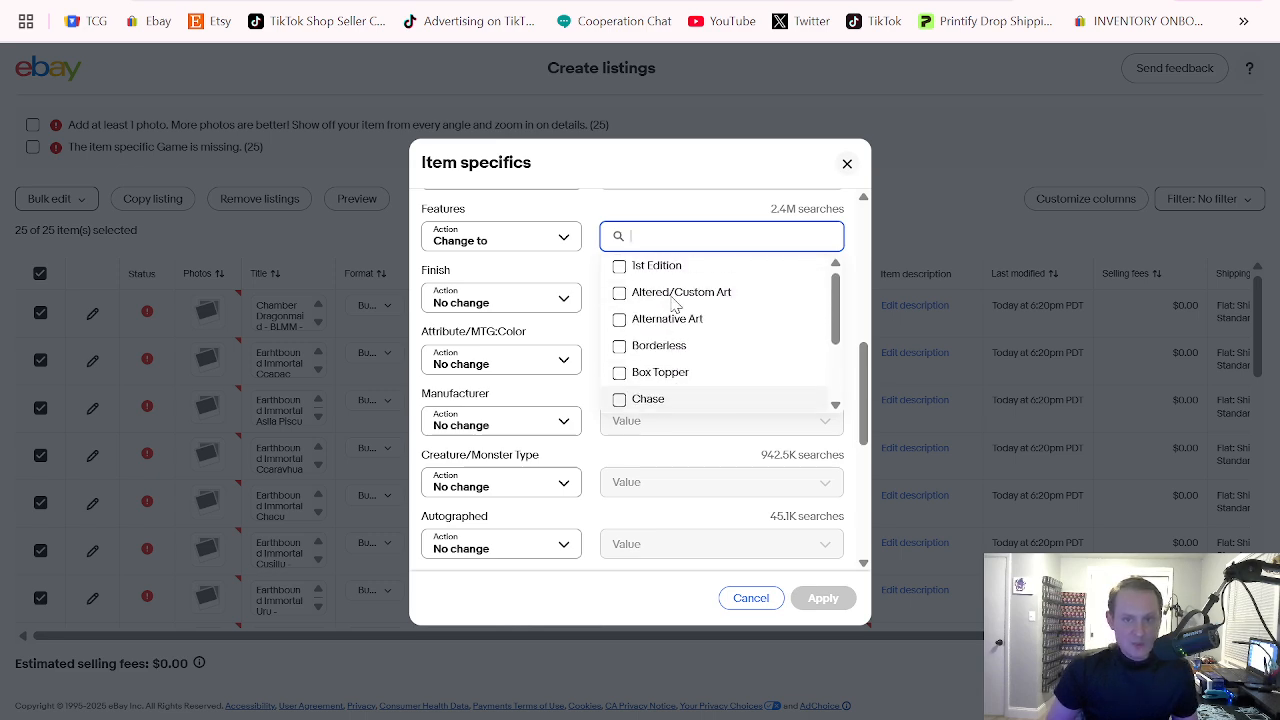
click(537, 245)
click(514, 270)
Step: Try to change the Finish item specific by searching its values for "common", and reset its action to No change
click(505, 300)
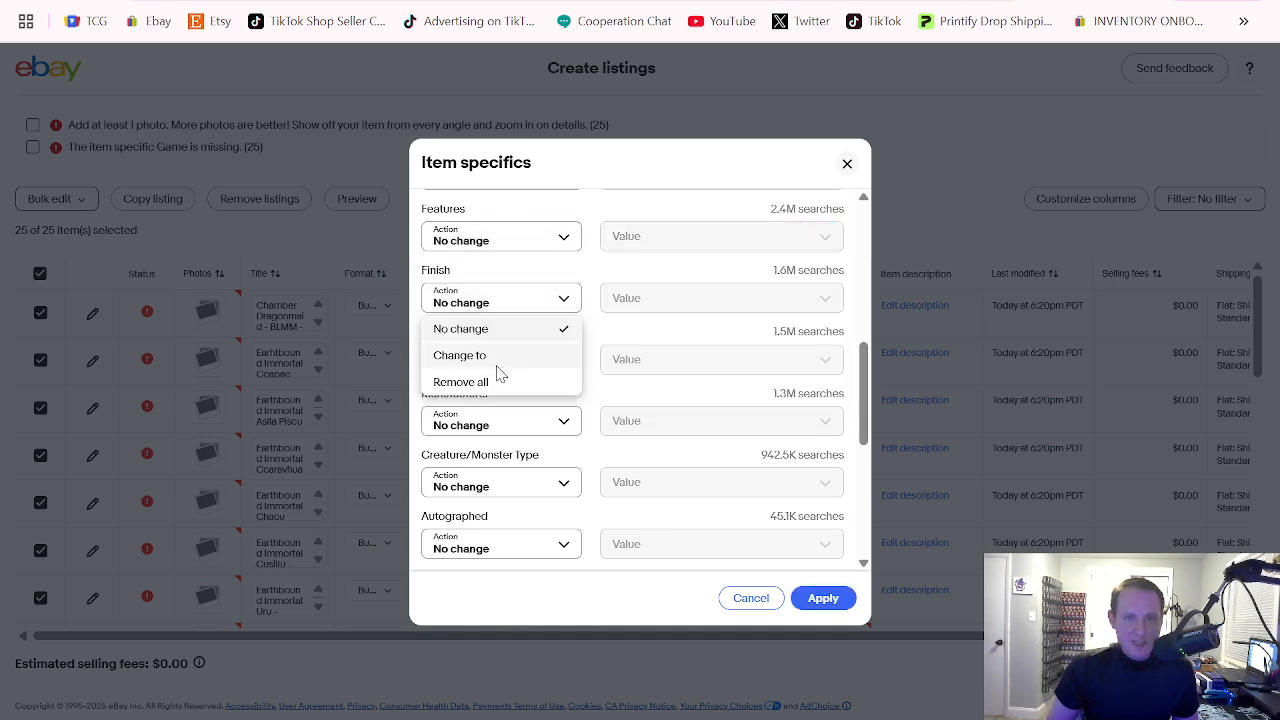
click(494, 357)
click(686, 295)
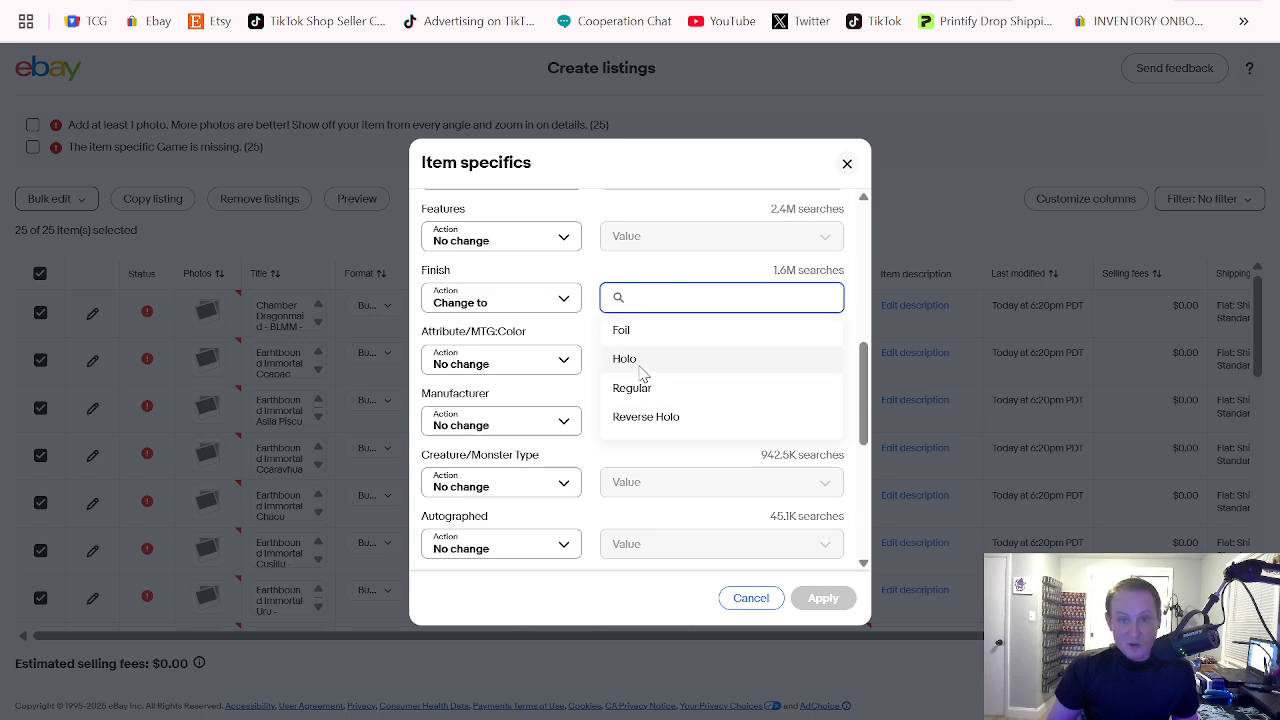
scroll(643, 372, down, 1)
scroll(646, 371, up, 2)
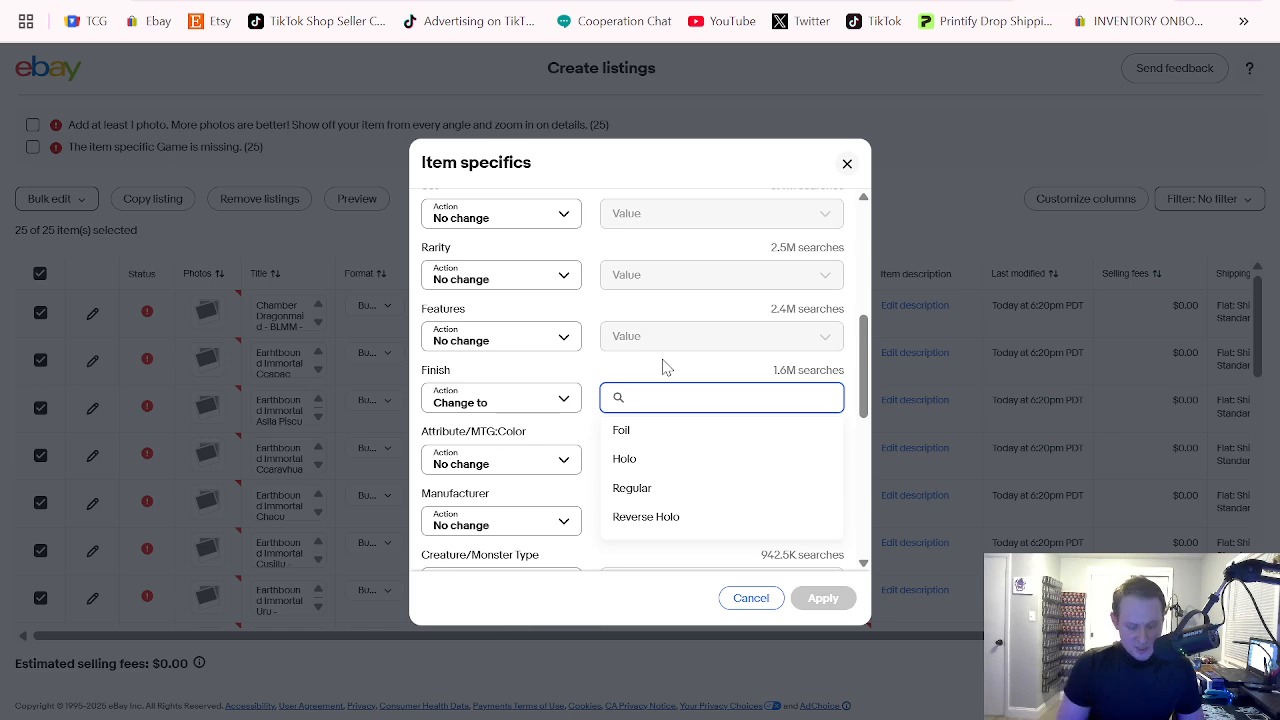
text(common)
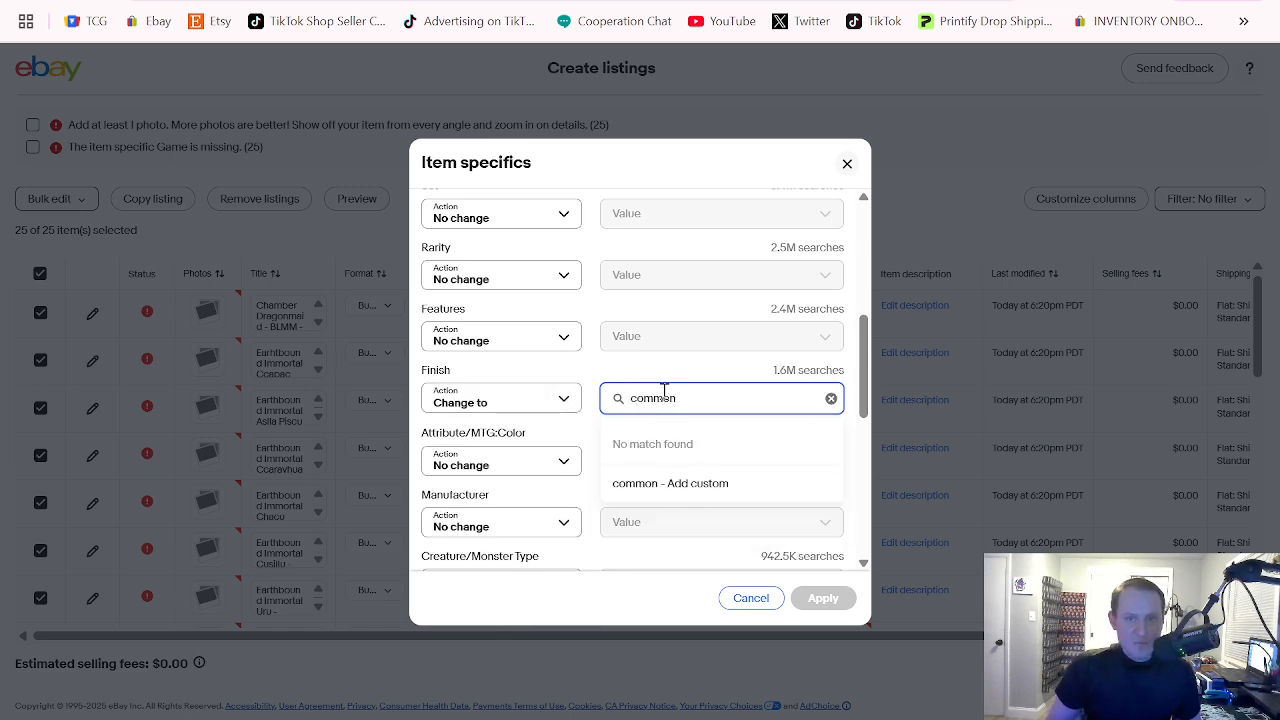
click(831, 398)
click(517, 397)
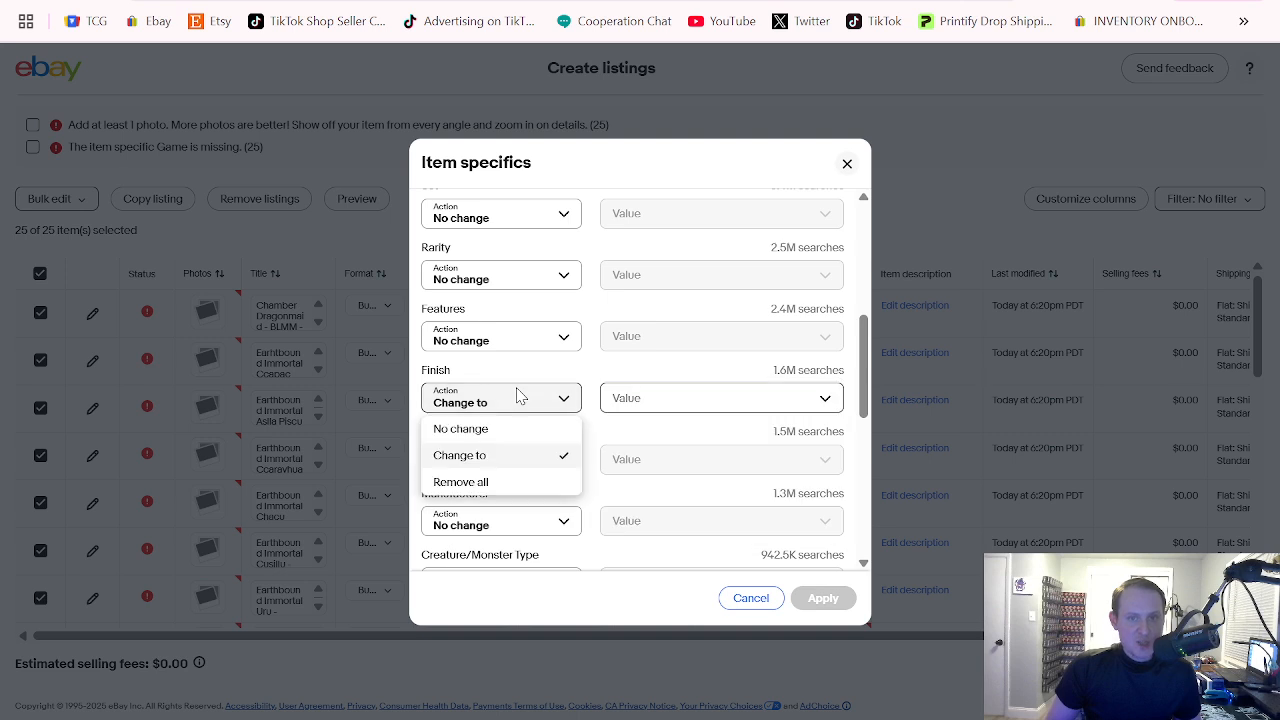
click(515, 428)
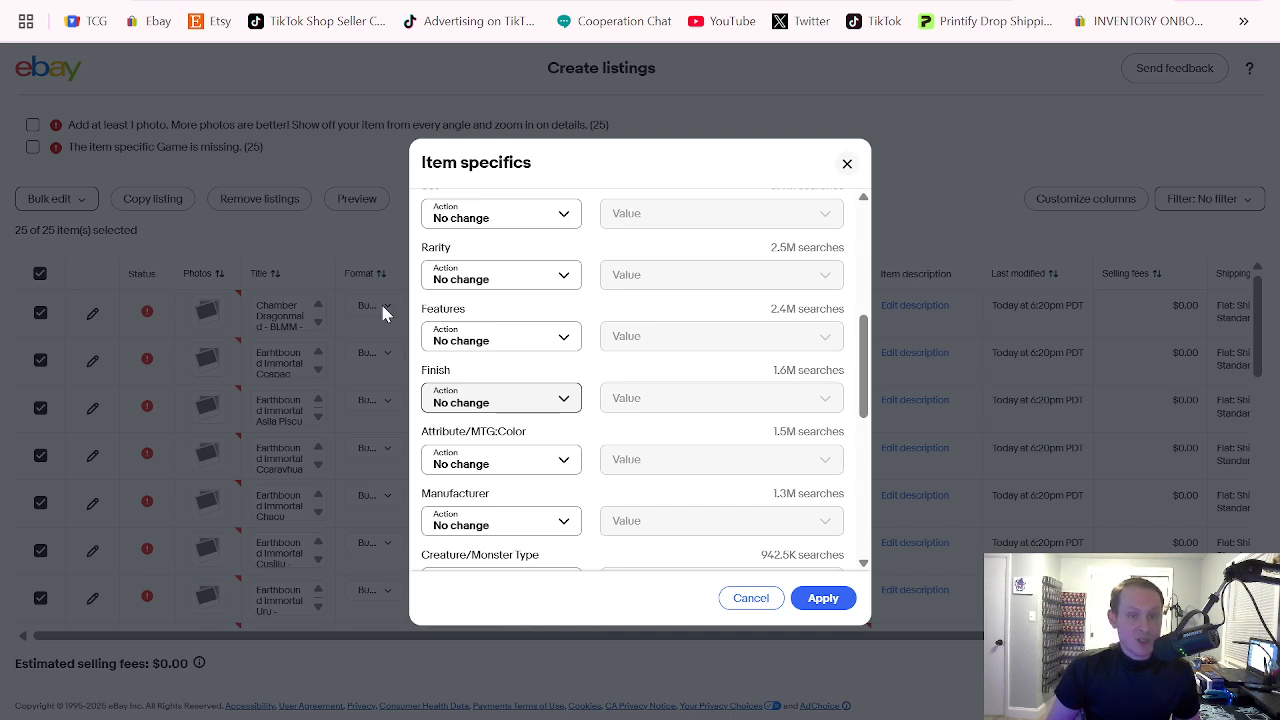
click(483, 408)
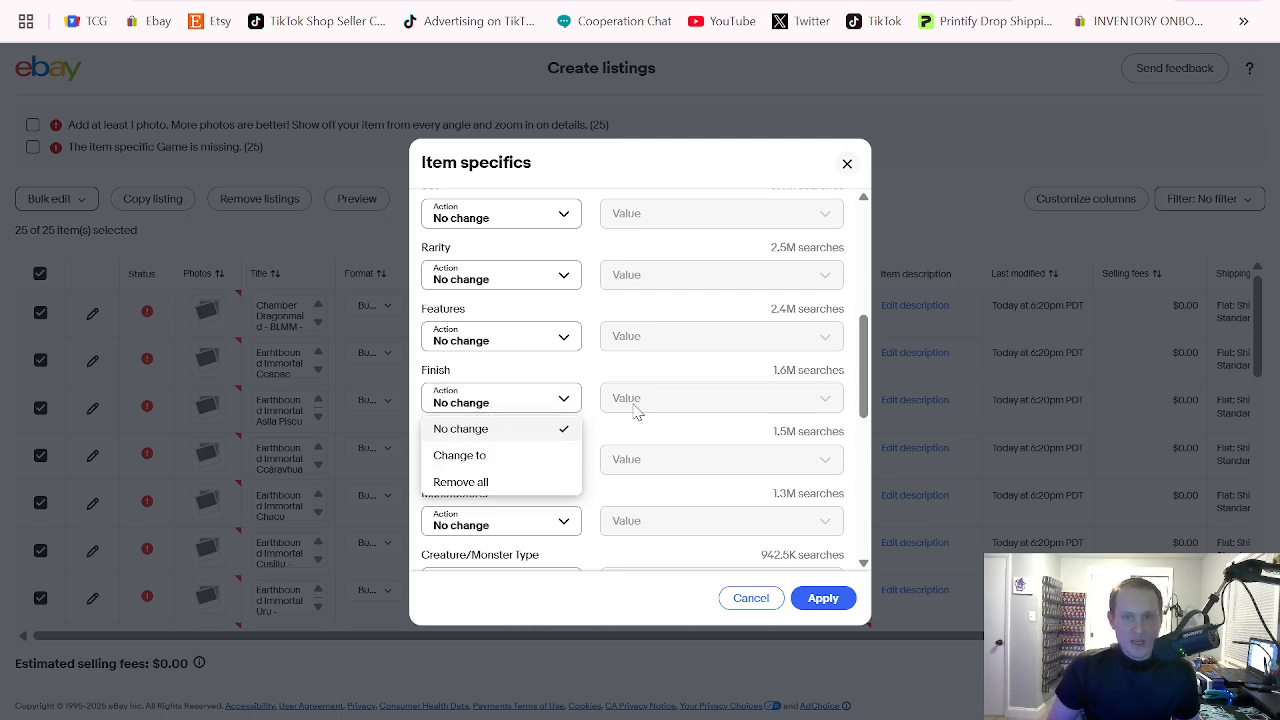
click(538, 401)
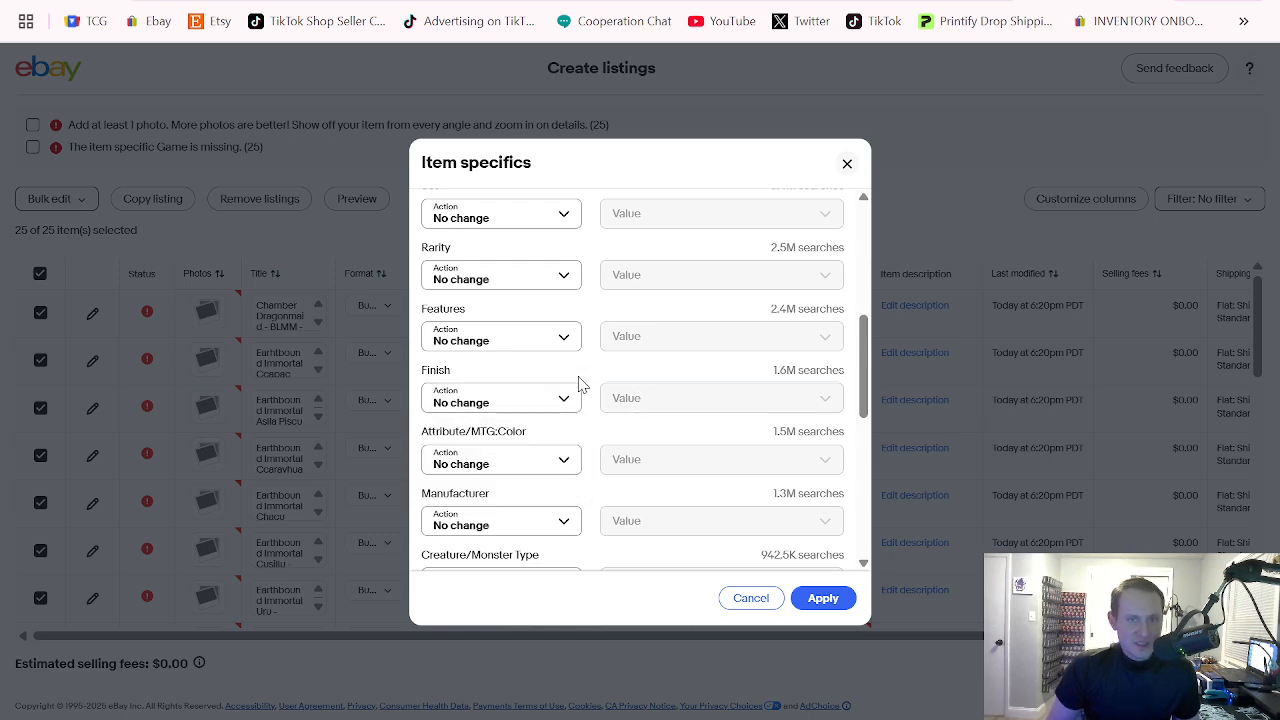
Step: Set the Manufacturer item specific of all selected listings to Konami, found by searching "kon"
scroll(580, 385, up, 1)
scroll(580, 385, down, 3)
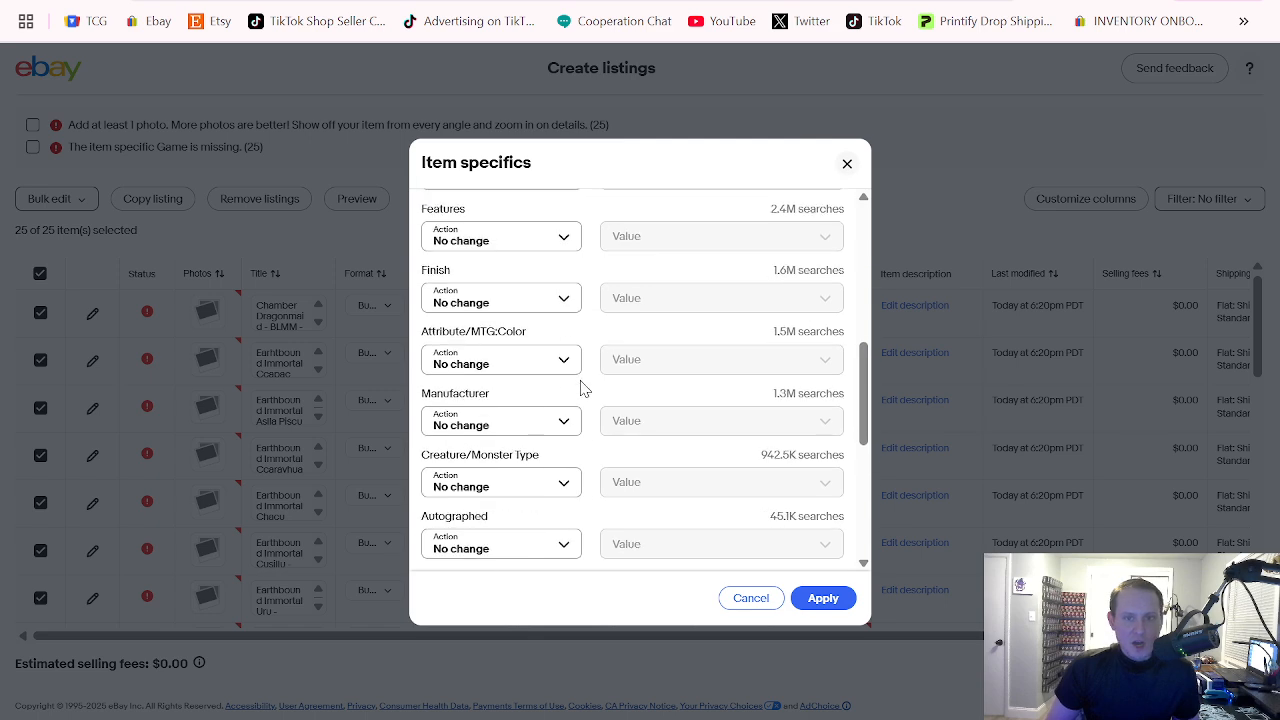
click(534, 324)
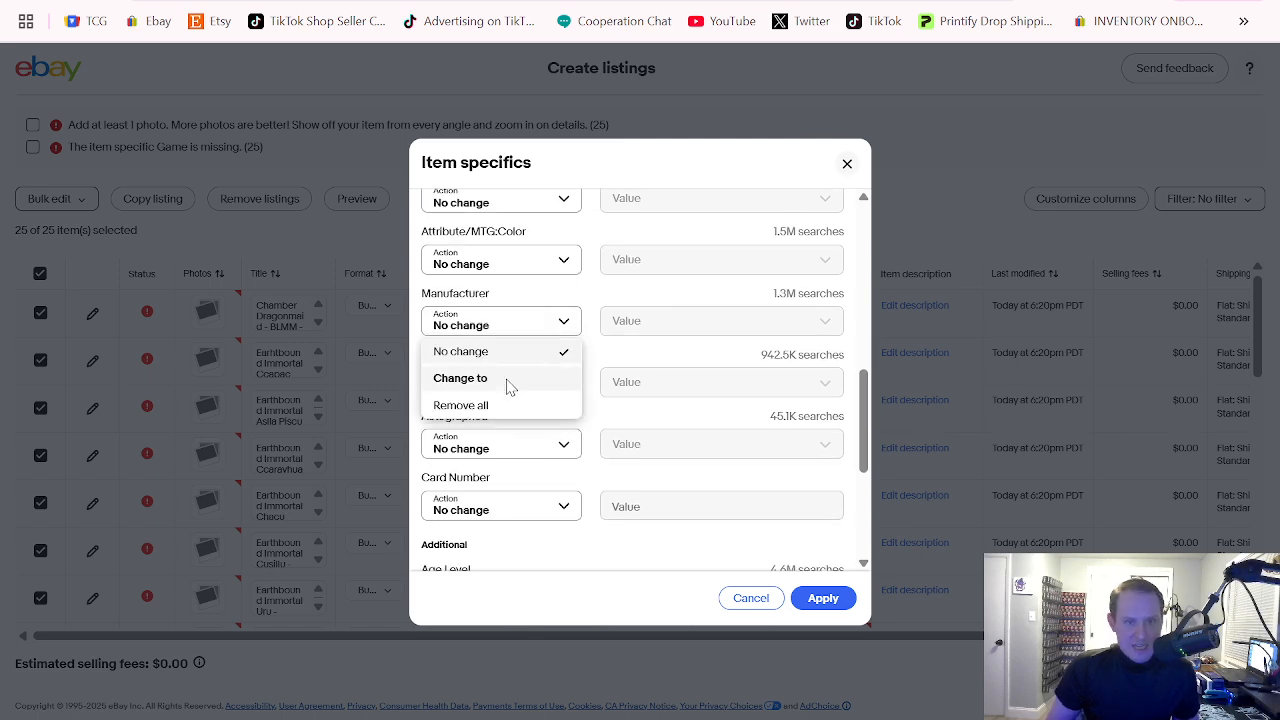
click(509, 378)
click(665, 329)
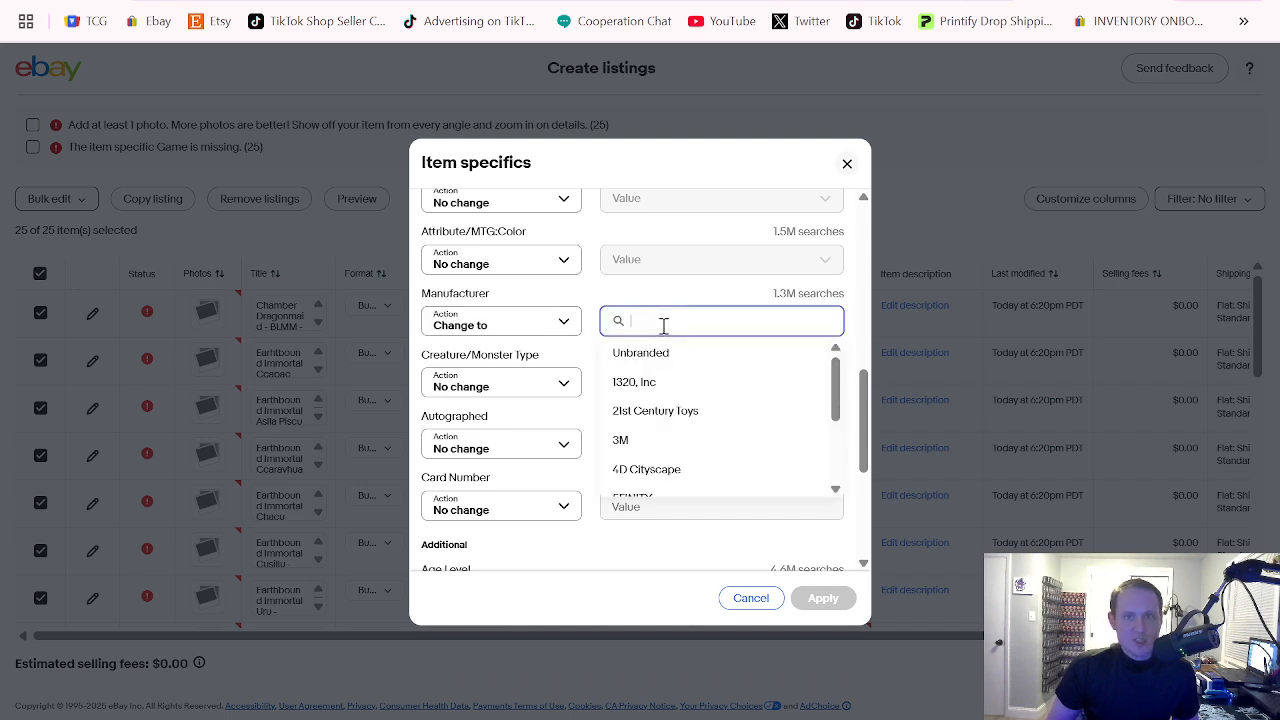
text(kon)
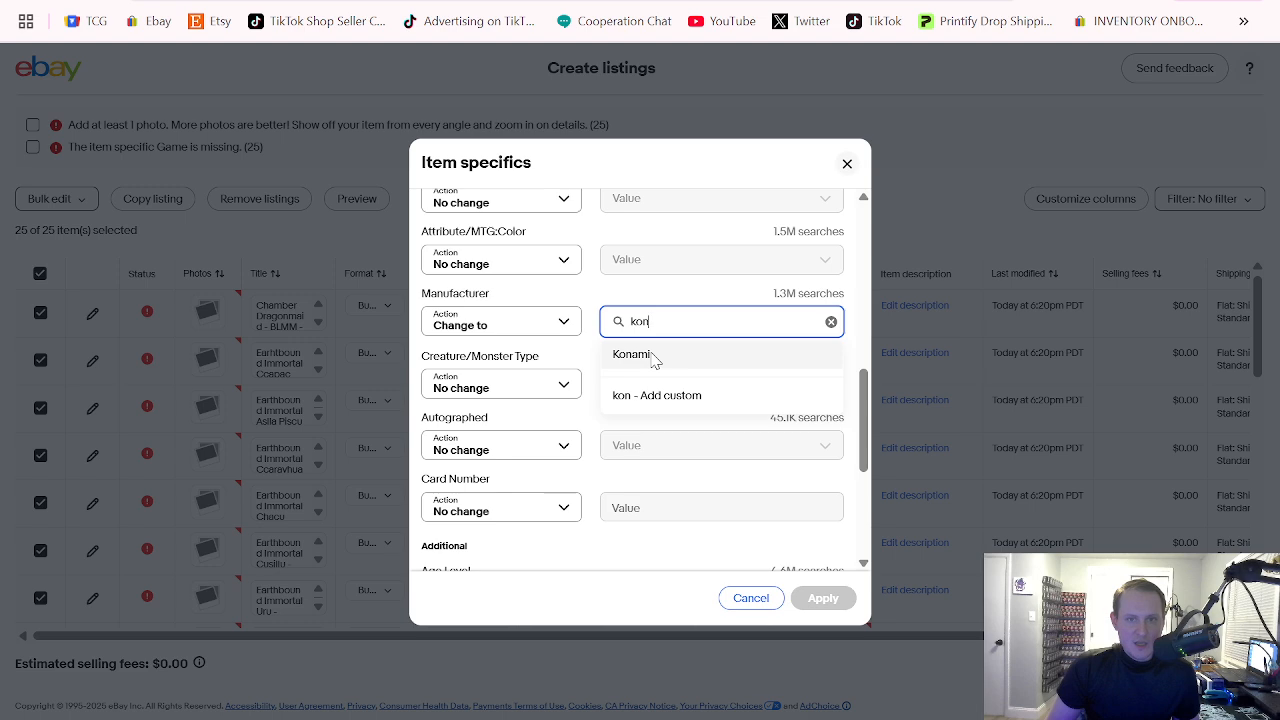
click(654, 358)
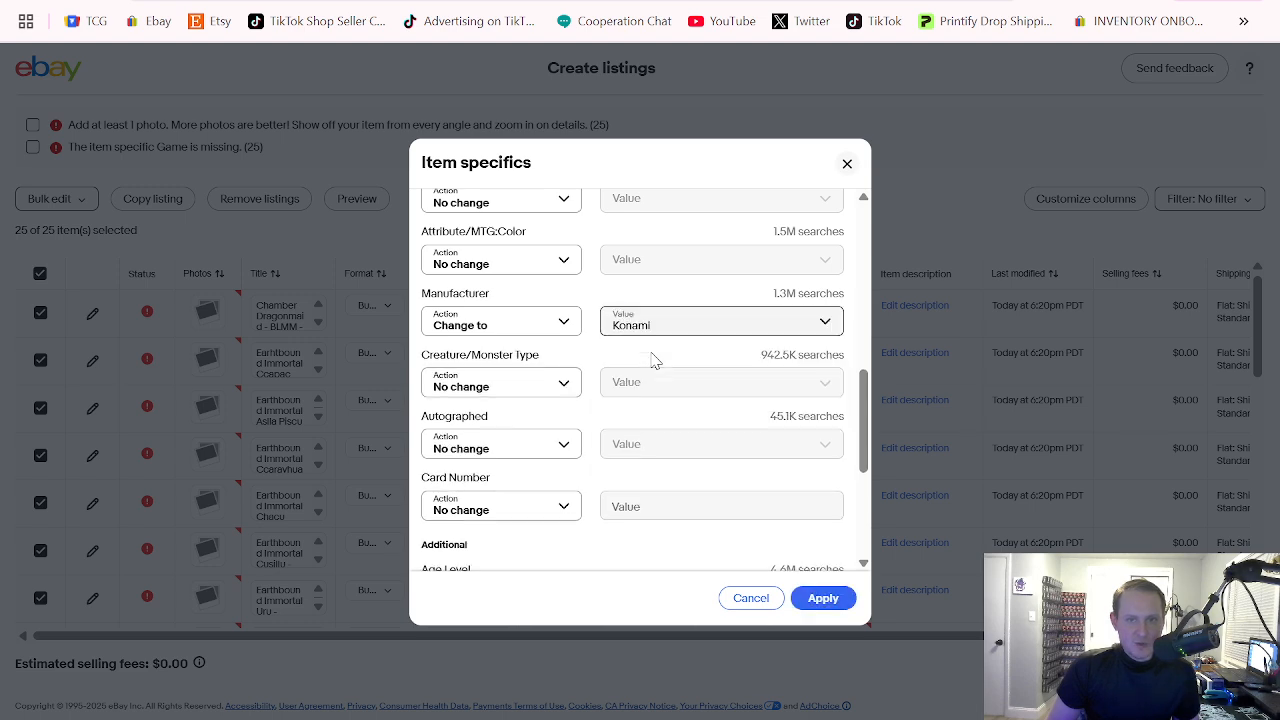
scroll(590, 335, down, 1)
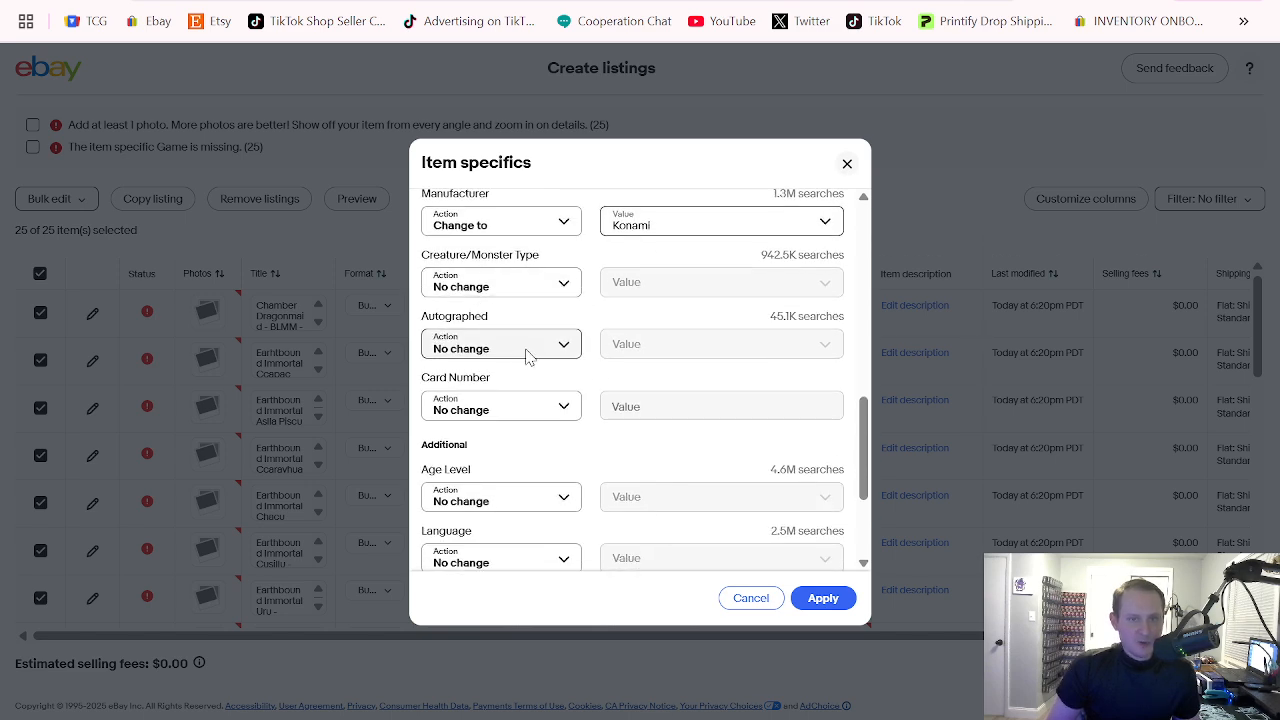
scroll(540, 320, up, 1)
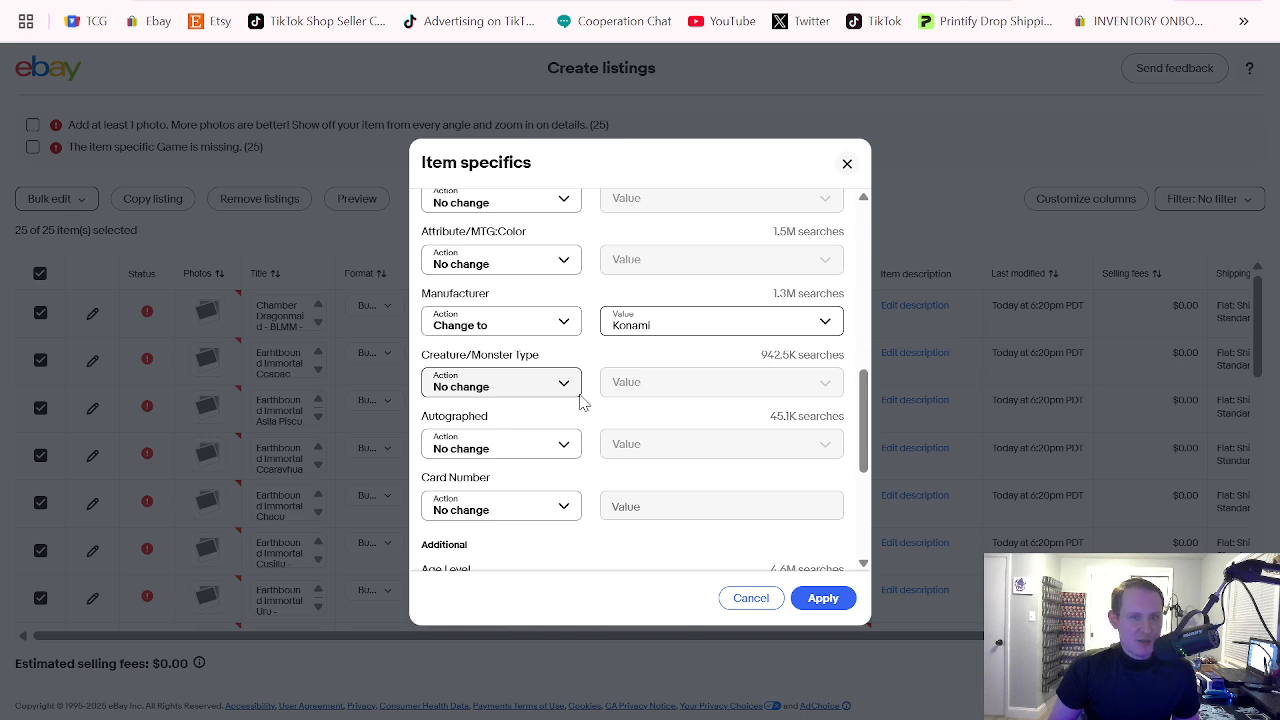
scroll(583, 402, down, 1)
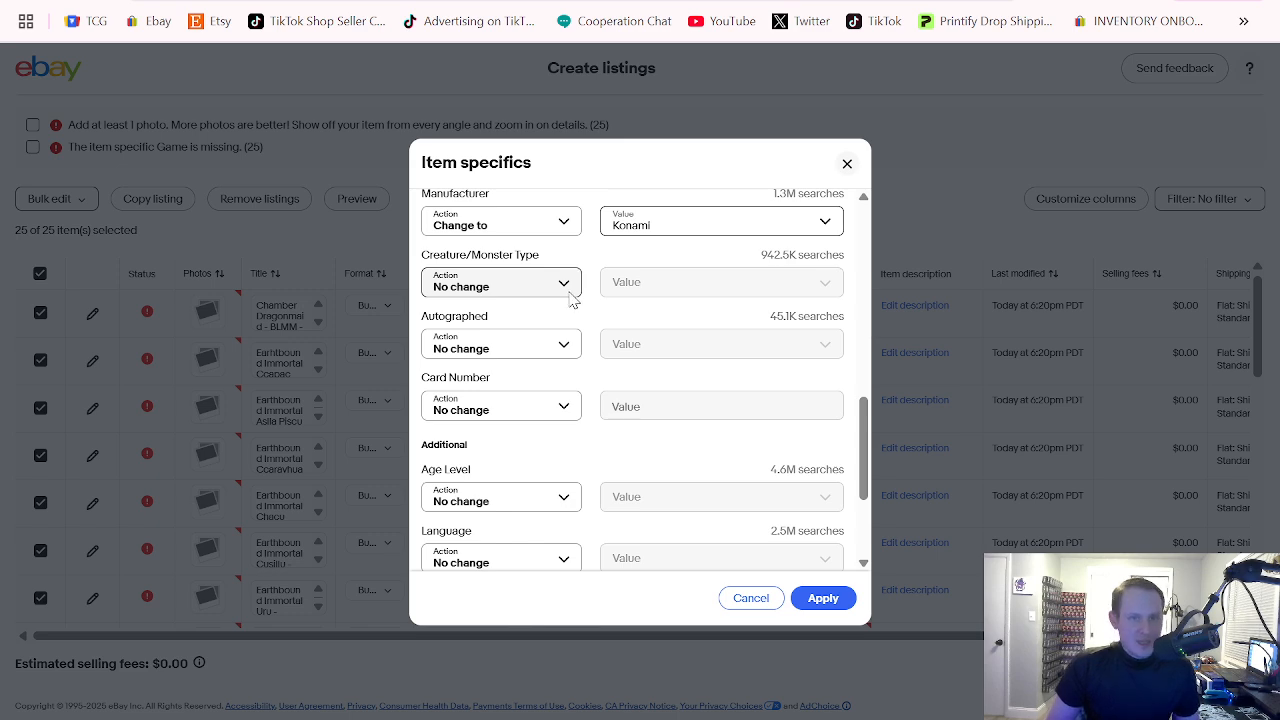
scroll(591, 309, down, 3)
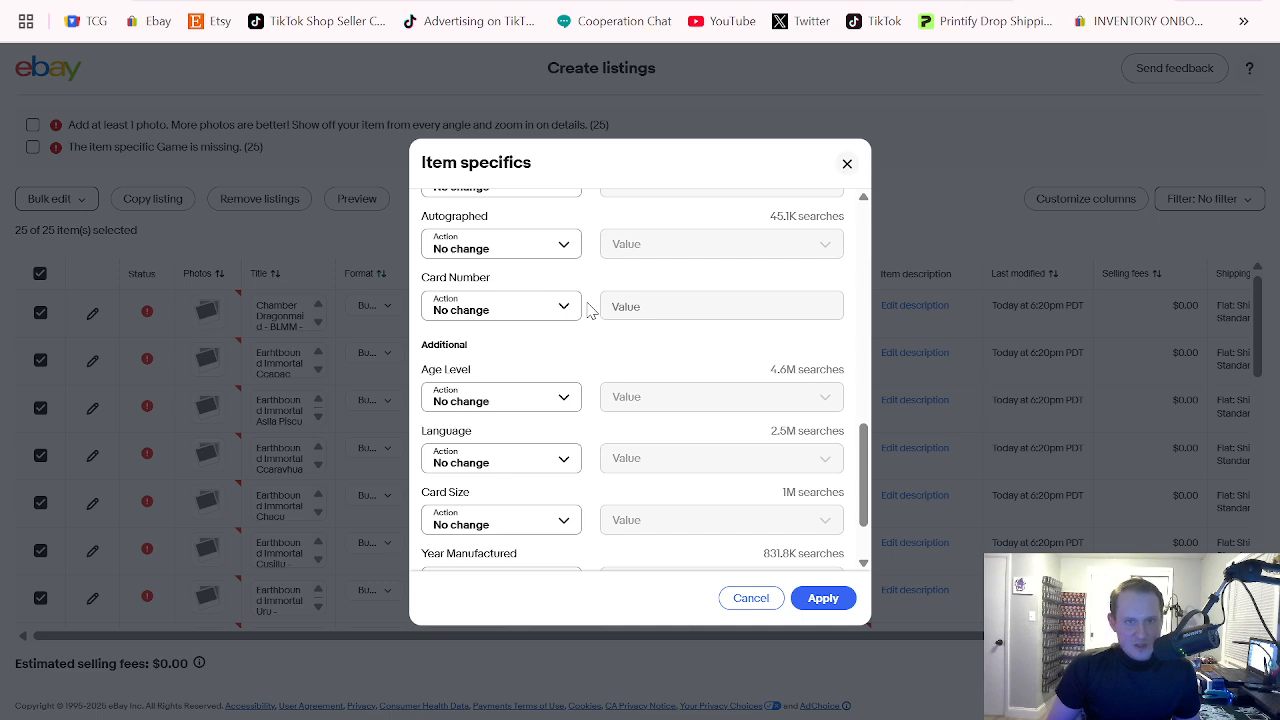
scroll(591, 309, up, 3)
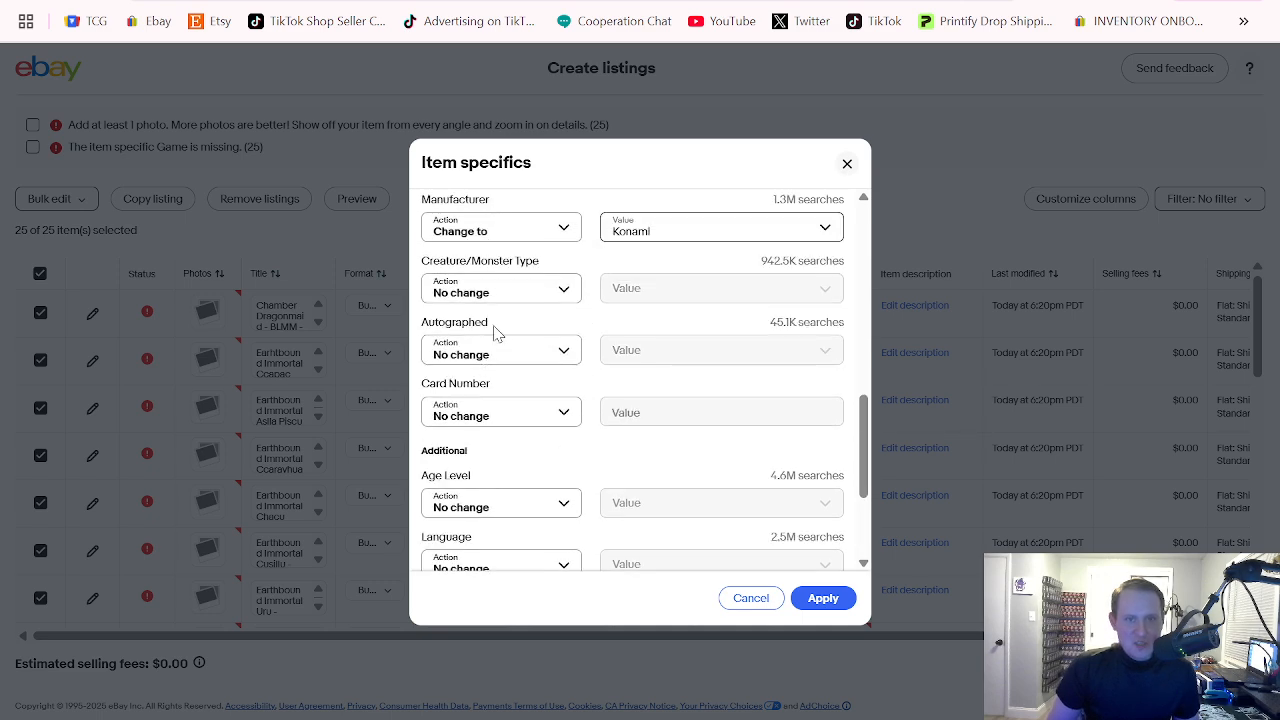
Step: Change the Age Level item specific of all selected listings to 6+
scroll(571, 420, down, 1)
scroll(560, 405, down, 1)
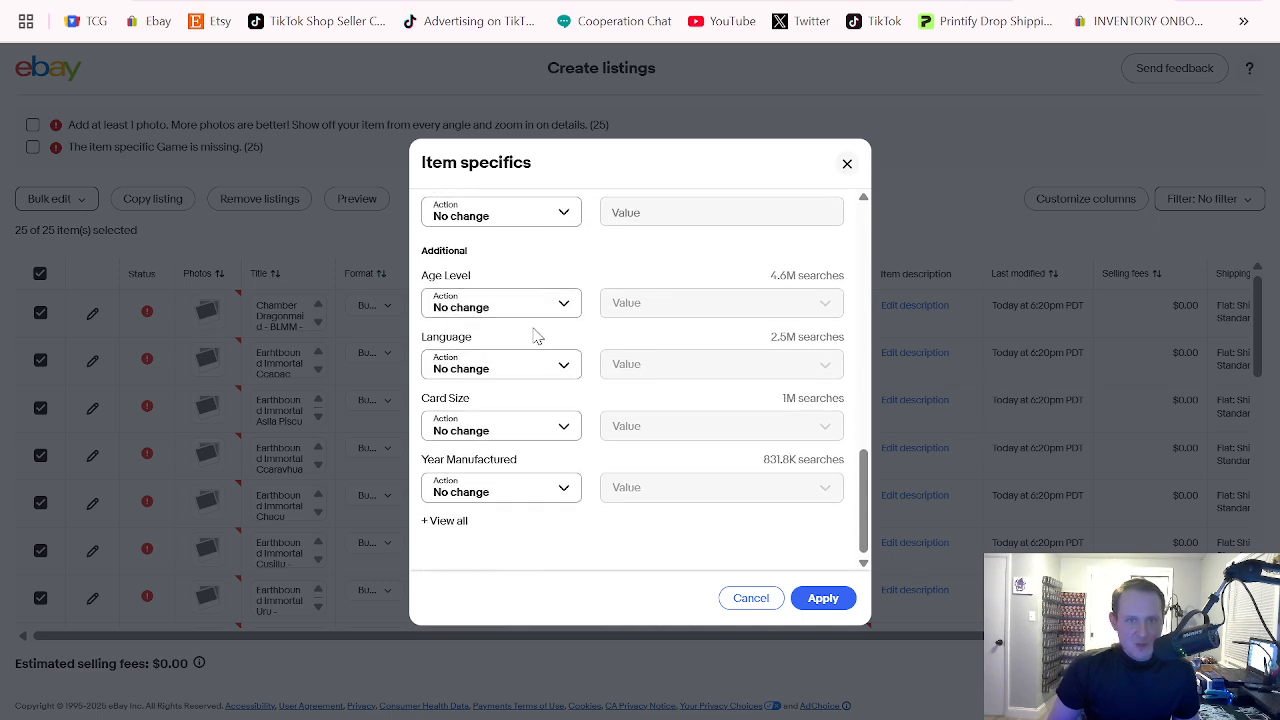
click(516, 306)
click(485, 360)
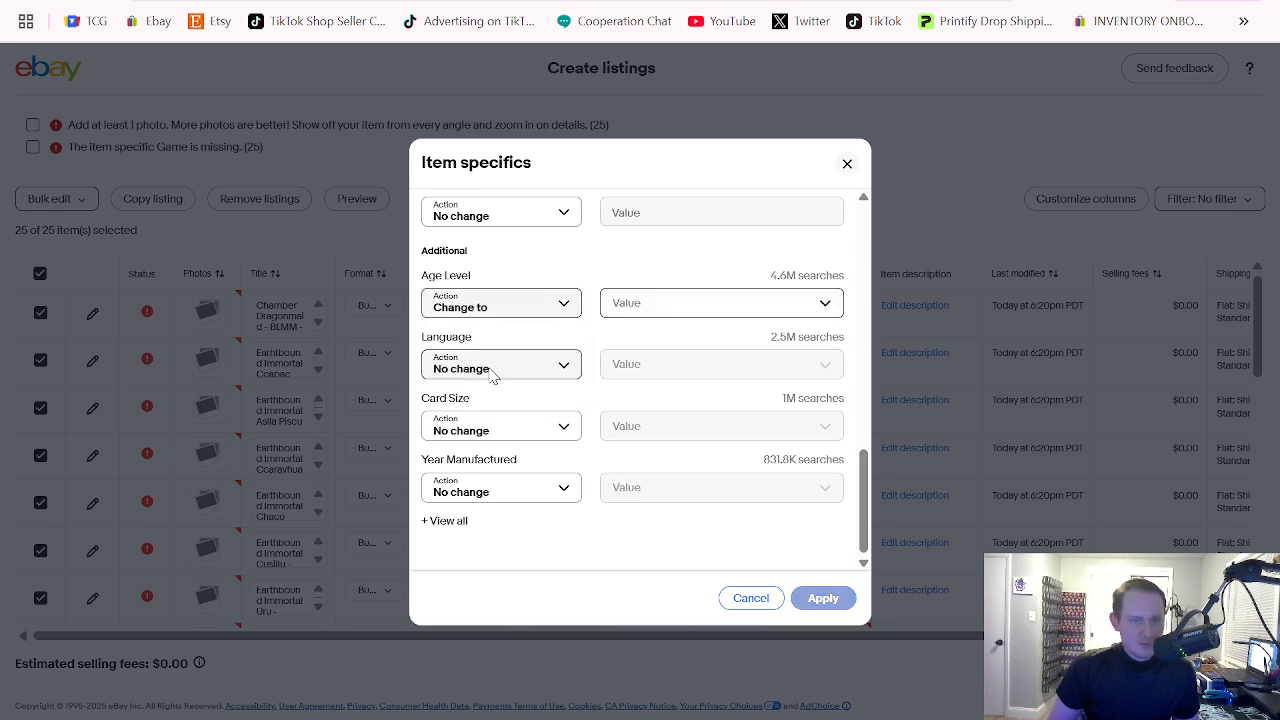
click(674, 304)
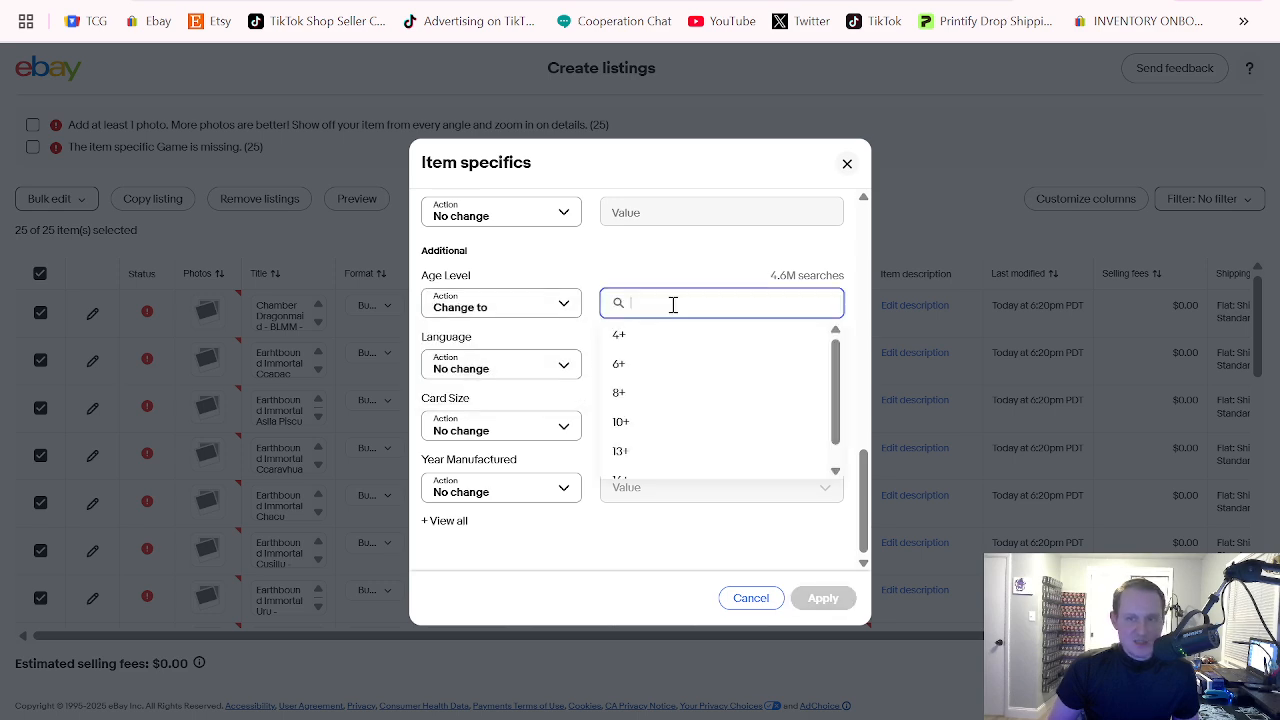
click(630, 368)
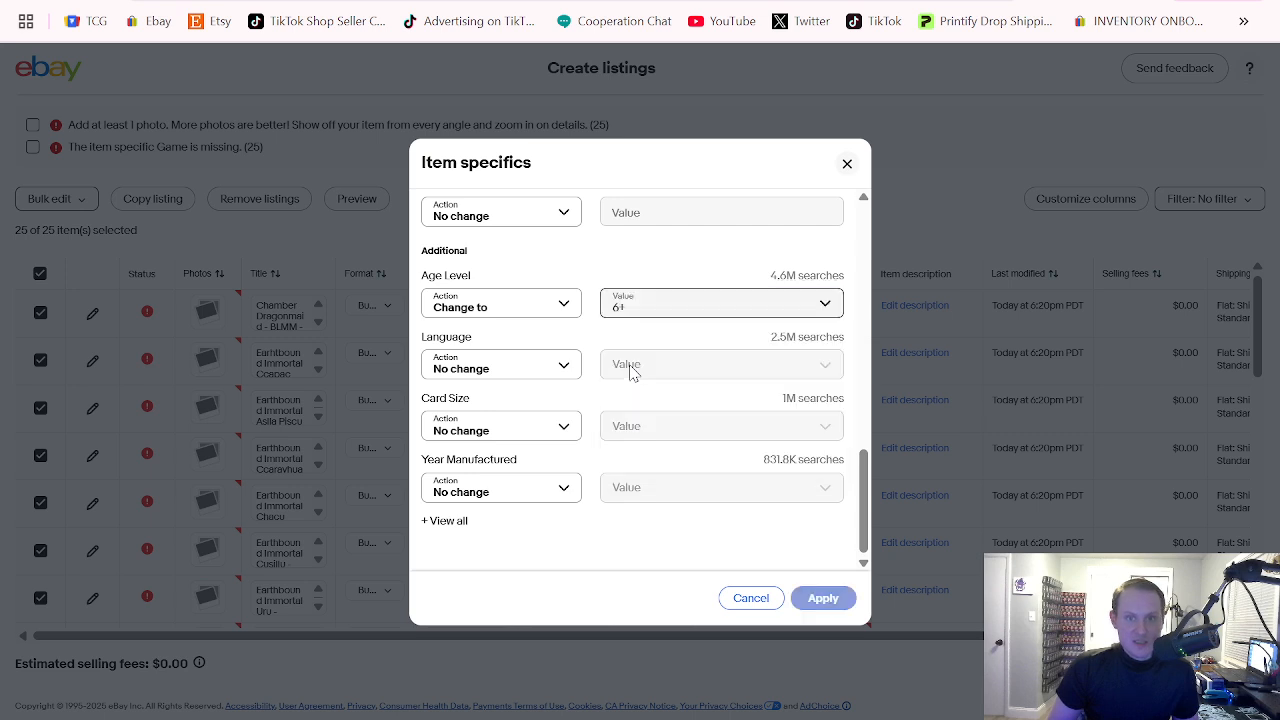
Step: Change the Language item specific of the selected listings to English, found by searching "eng"
click(523, 370)
click(495, 423)
click(660, 364)
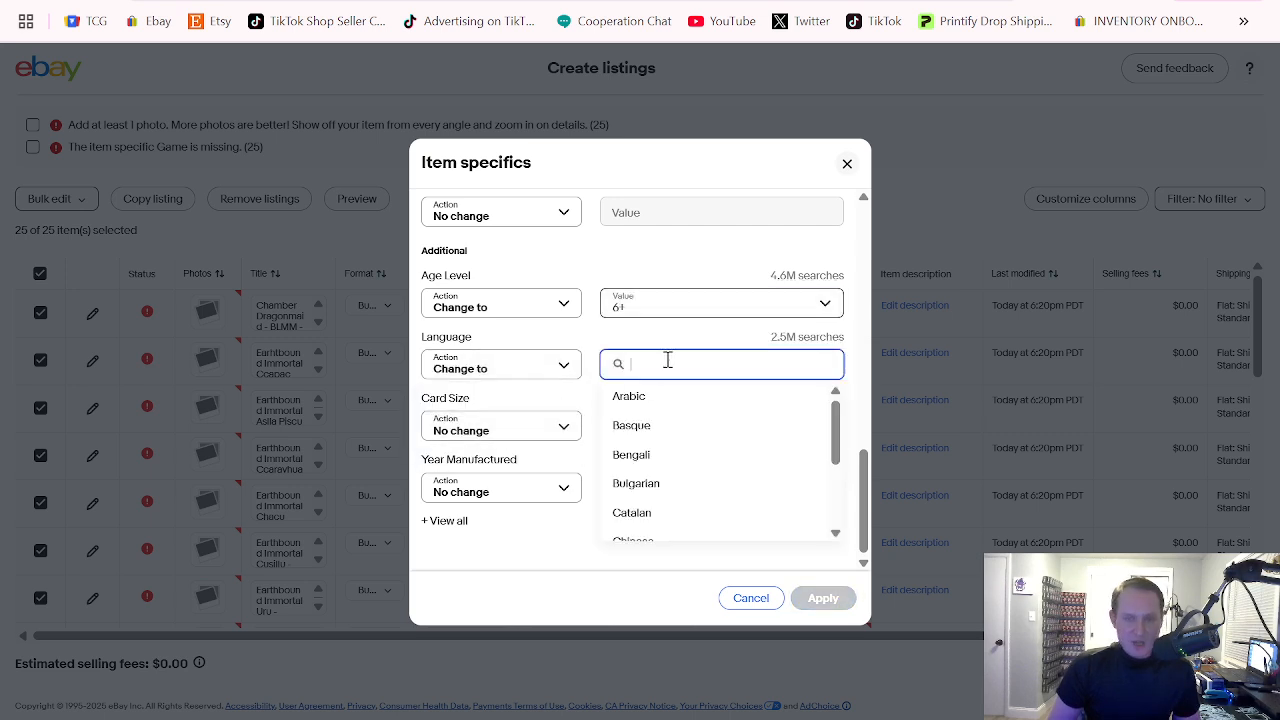
text(eng)
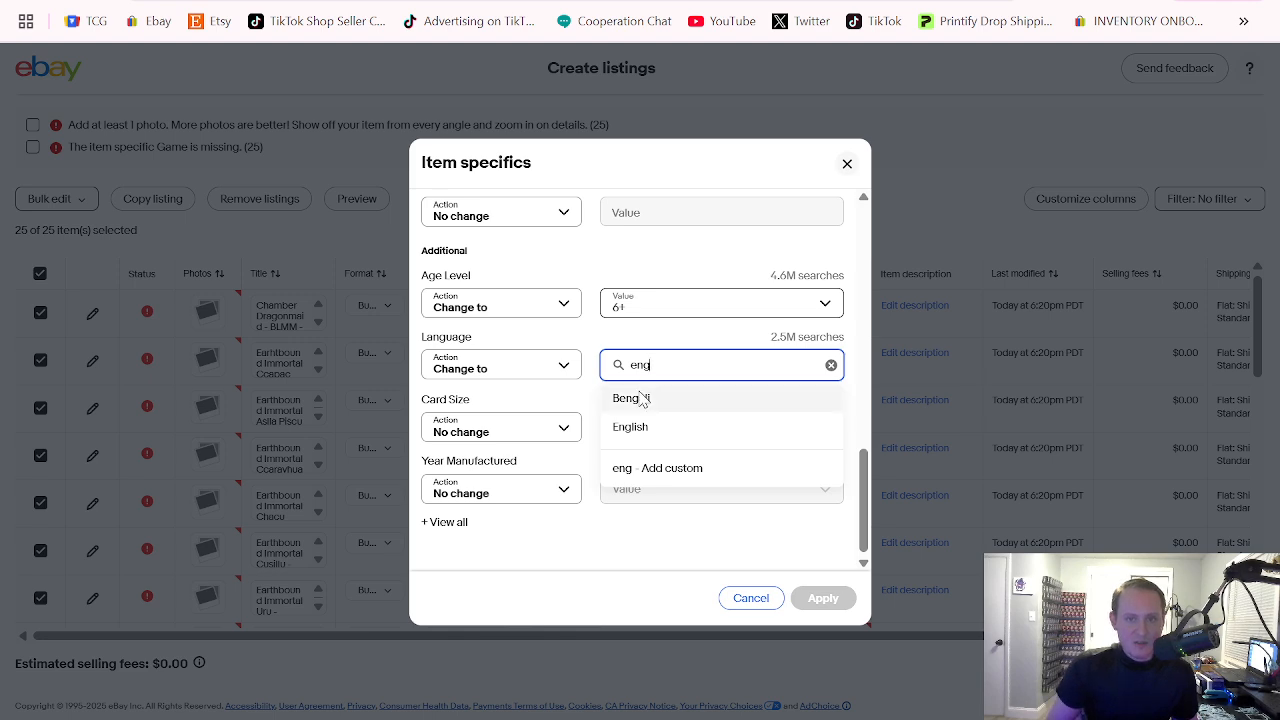
click(646, 430)
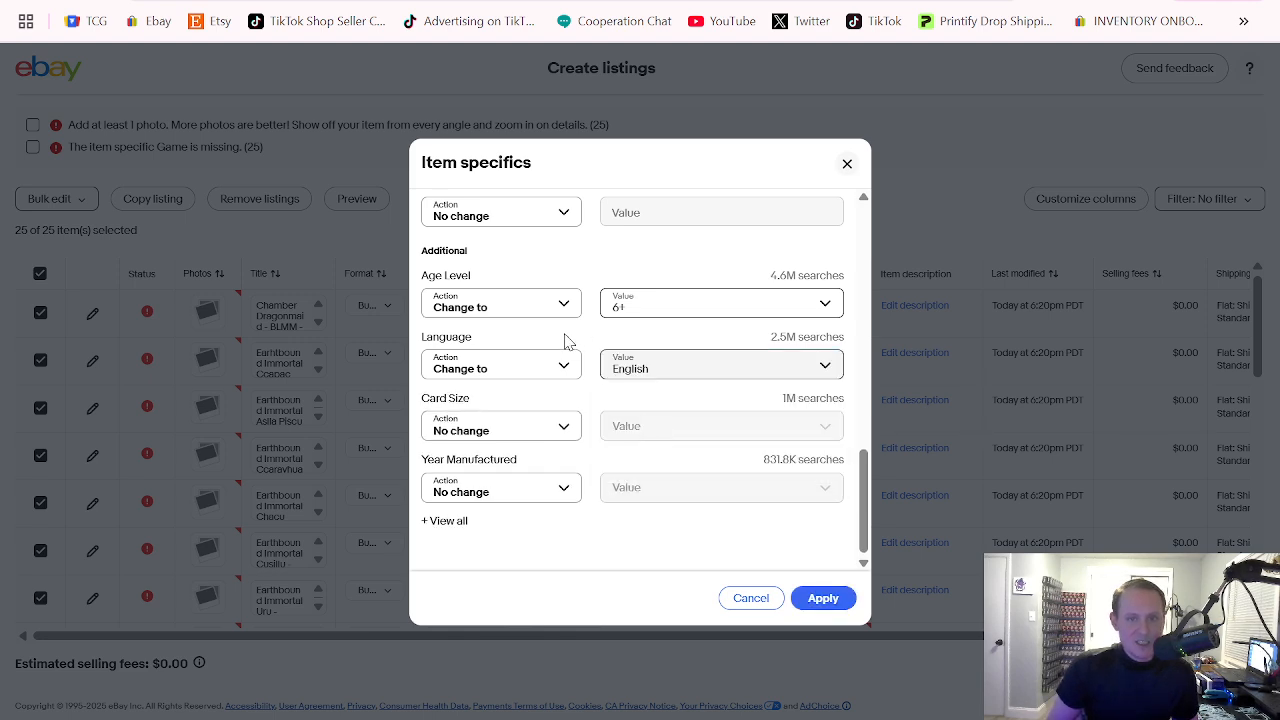
Step: Change the Card Size item specific to Japanese and leave Year Manufactured at No change
click(497, 428)
click(472, 485)
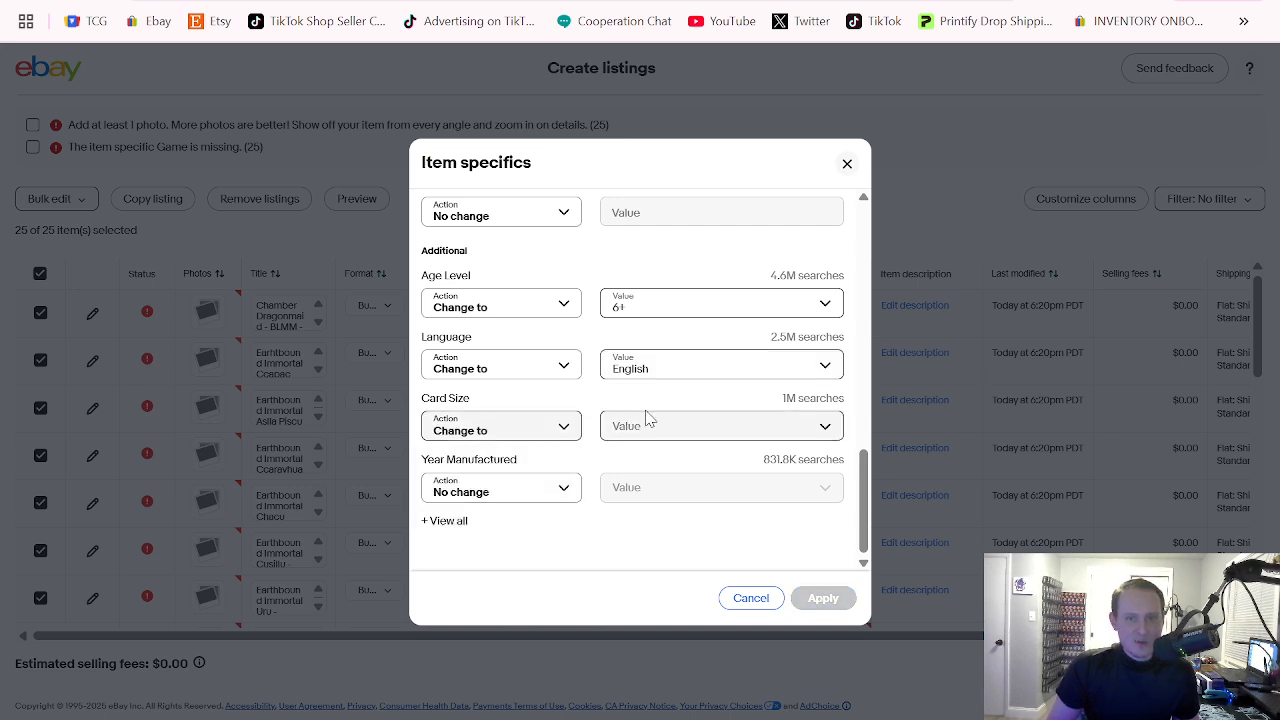
click(655, 432)
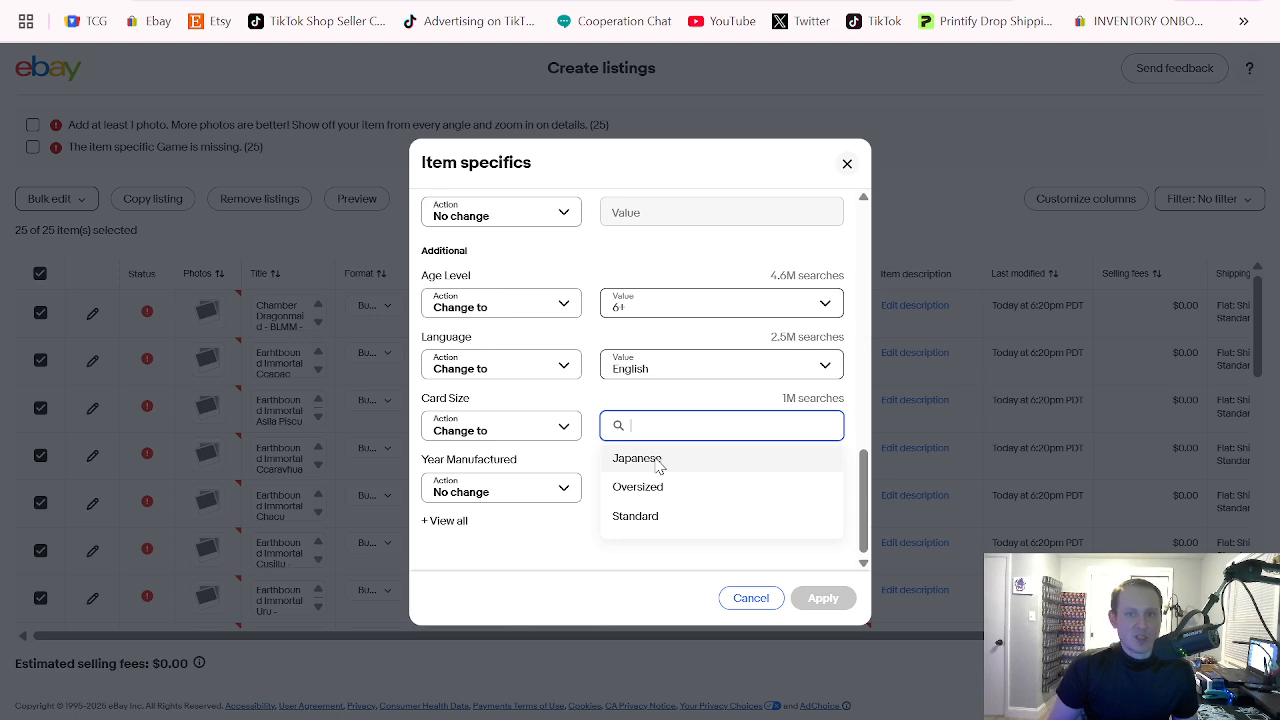
click(640, 459)
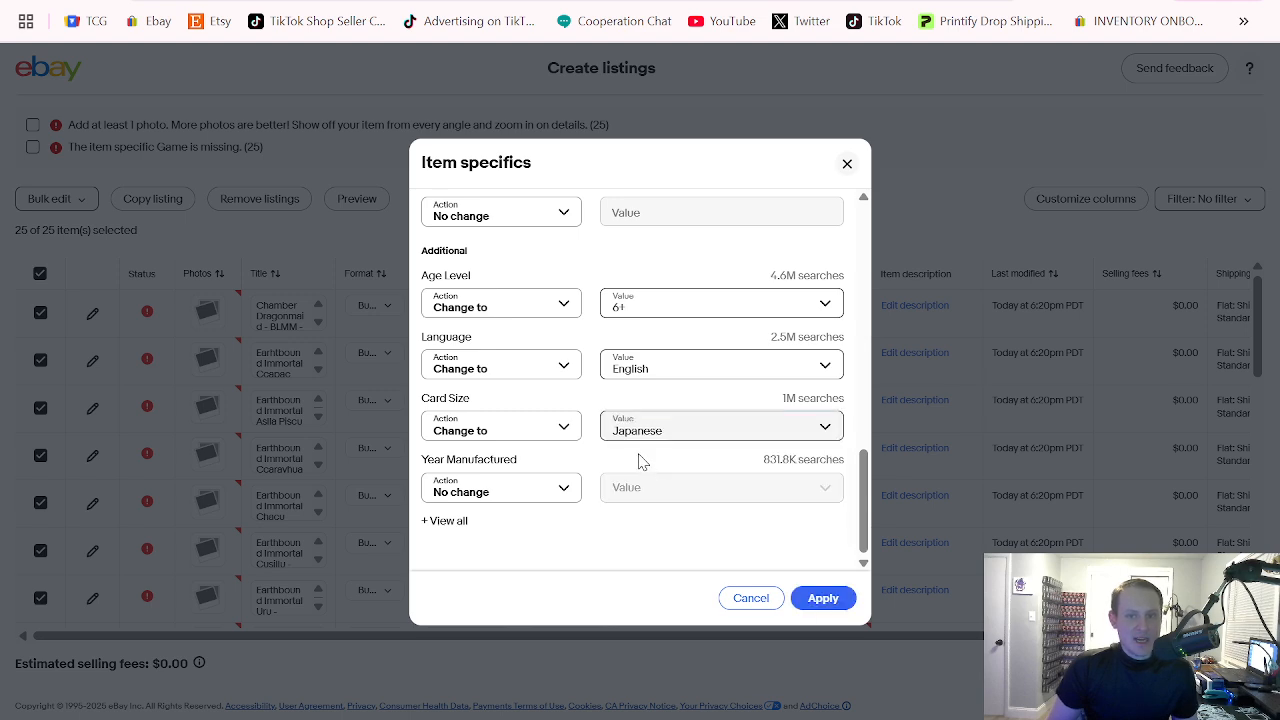
click(505, 500)
click(503, 500)
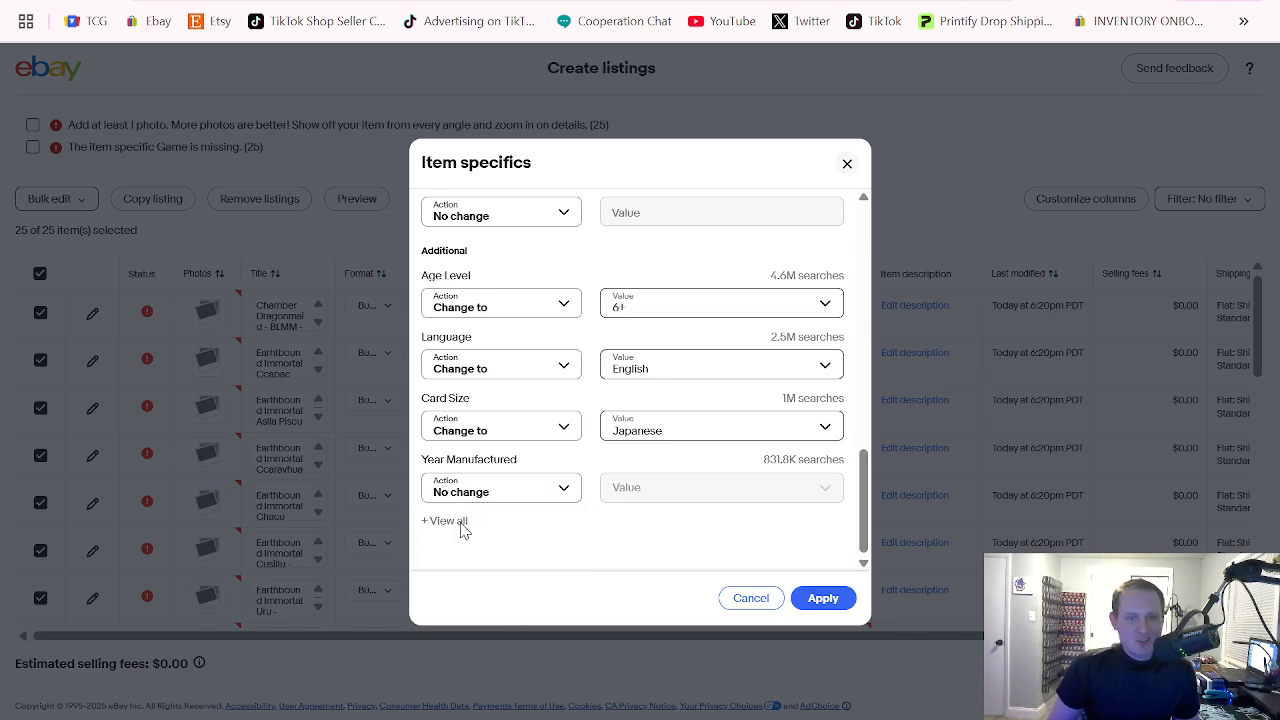
Step: Show all additional item specifics and change Material to Card Stock for the selected listings
click(458, 524)
scroll(552, 422, down, 1)
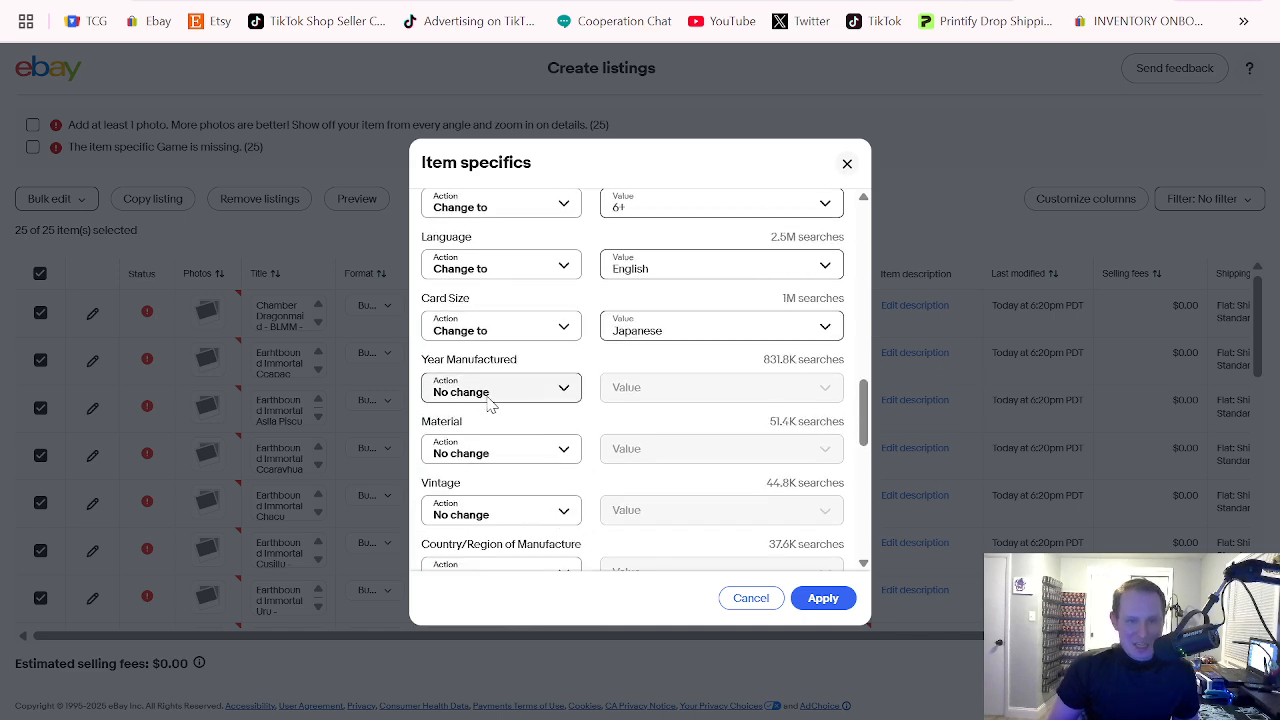
scroll(490, 402, down, 1)
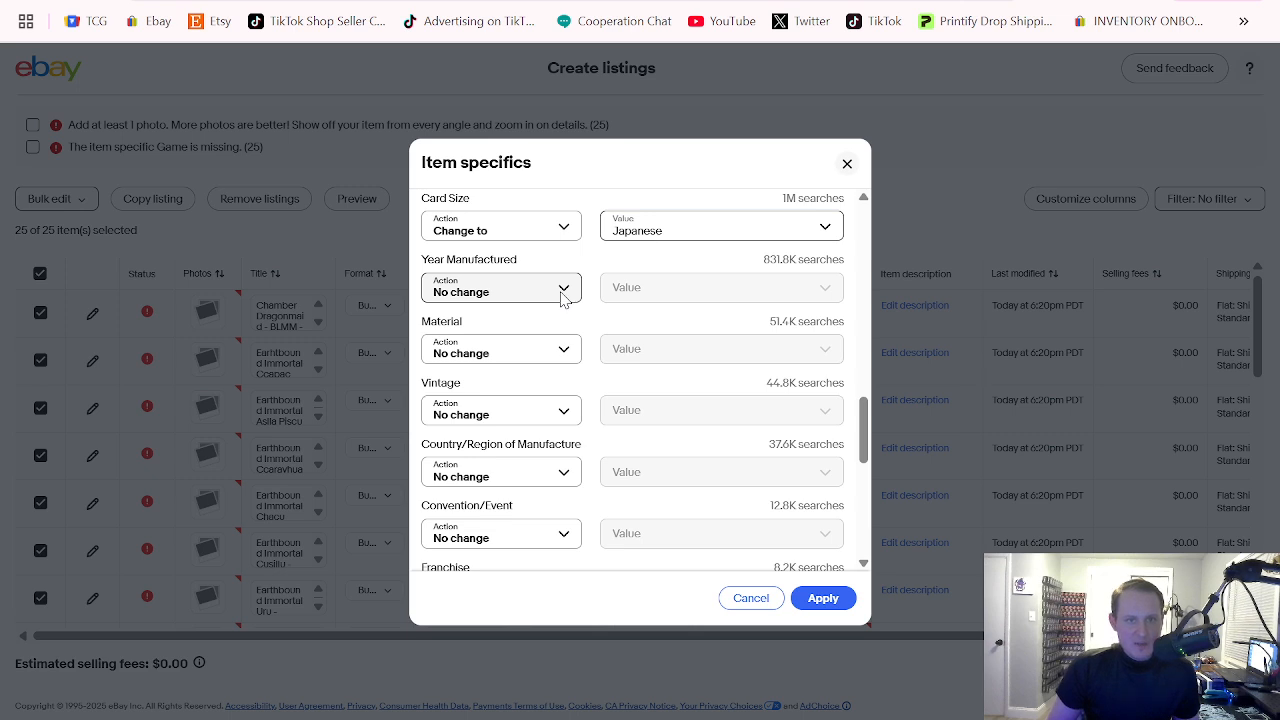
click(563, 352)
click(530, 406)
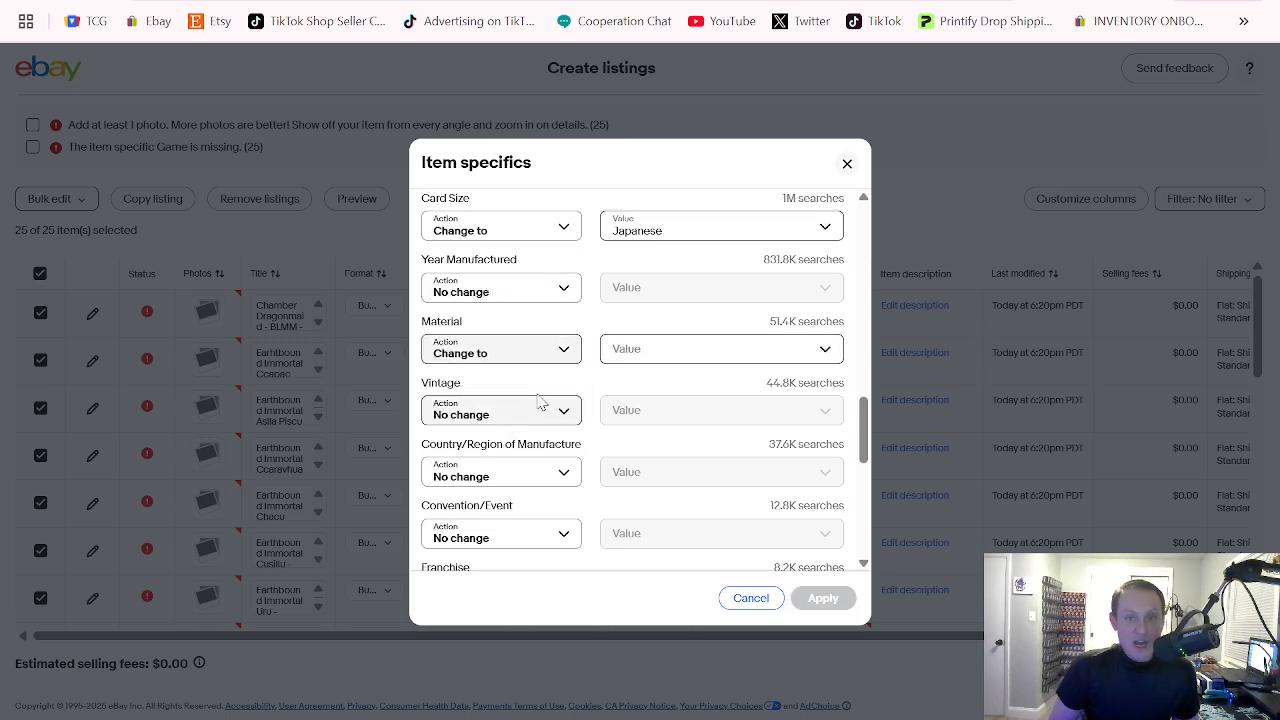
click(628, 352)
click(654, 412)
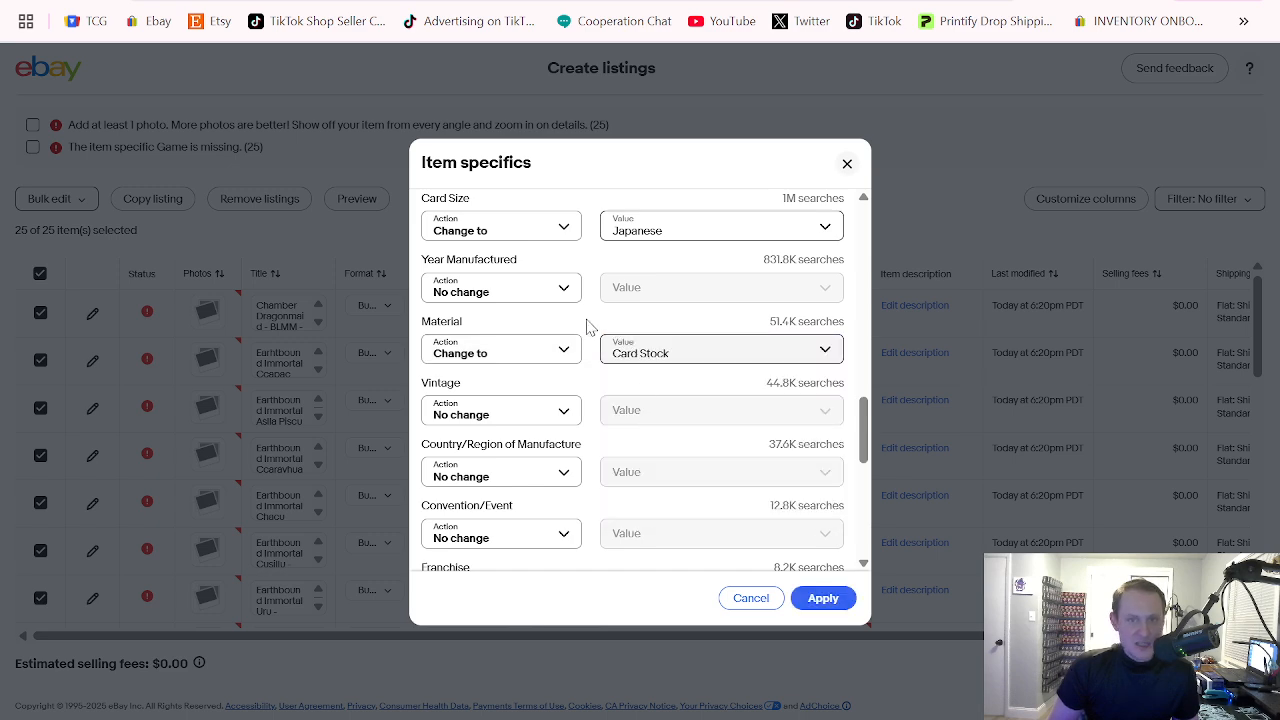
Step: Change Country/Region of Manufacture to United States, found by searching "unit", and apply the item specifics to the selected listings
scroll(590, 315, down, 1)
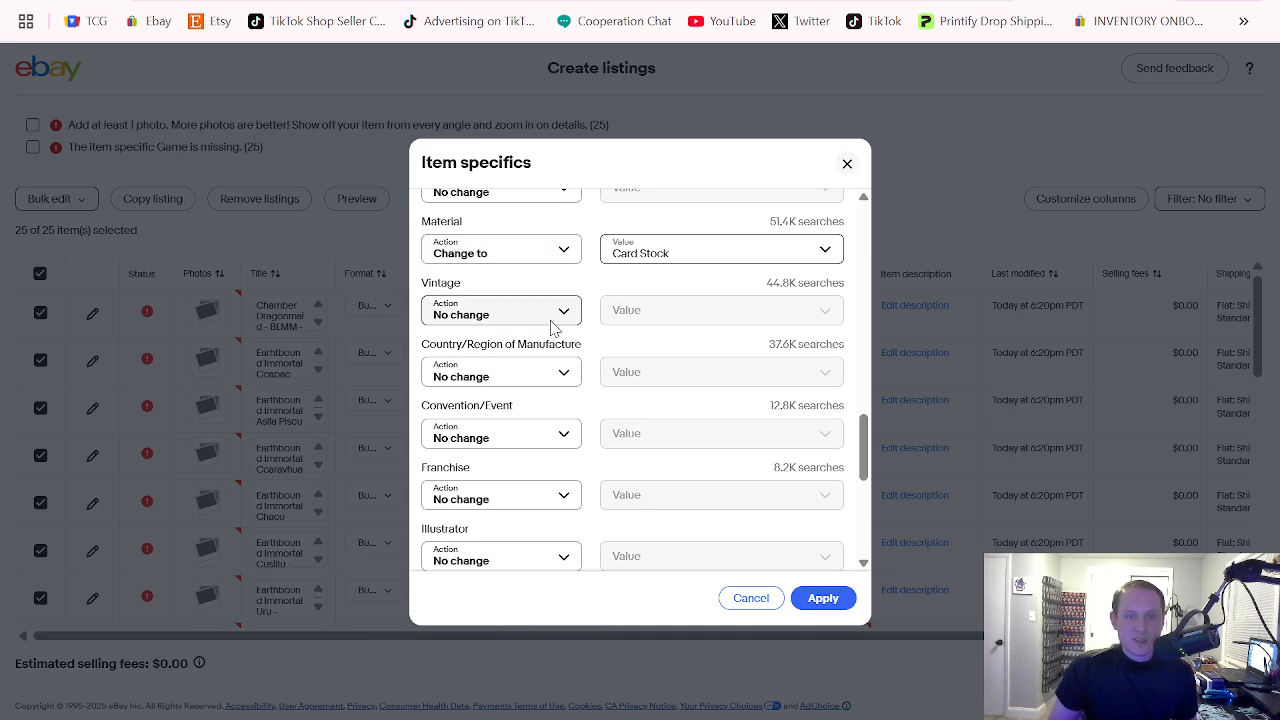
click(531, 376)
click(483, 438)
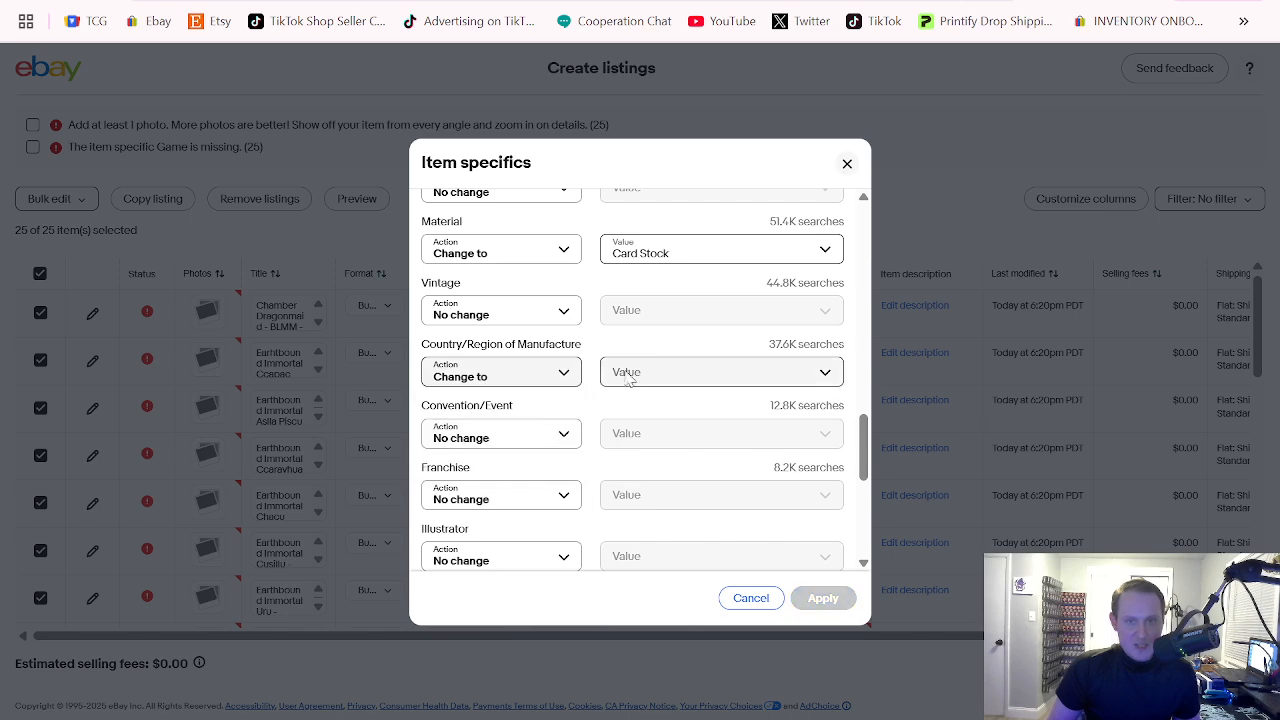
click(643, 368)
text(unit)
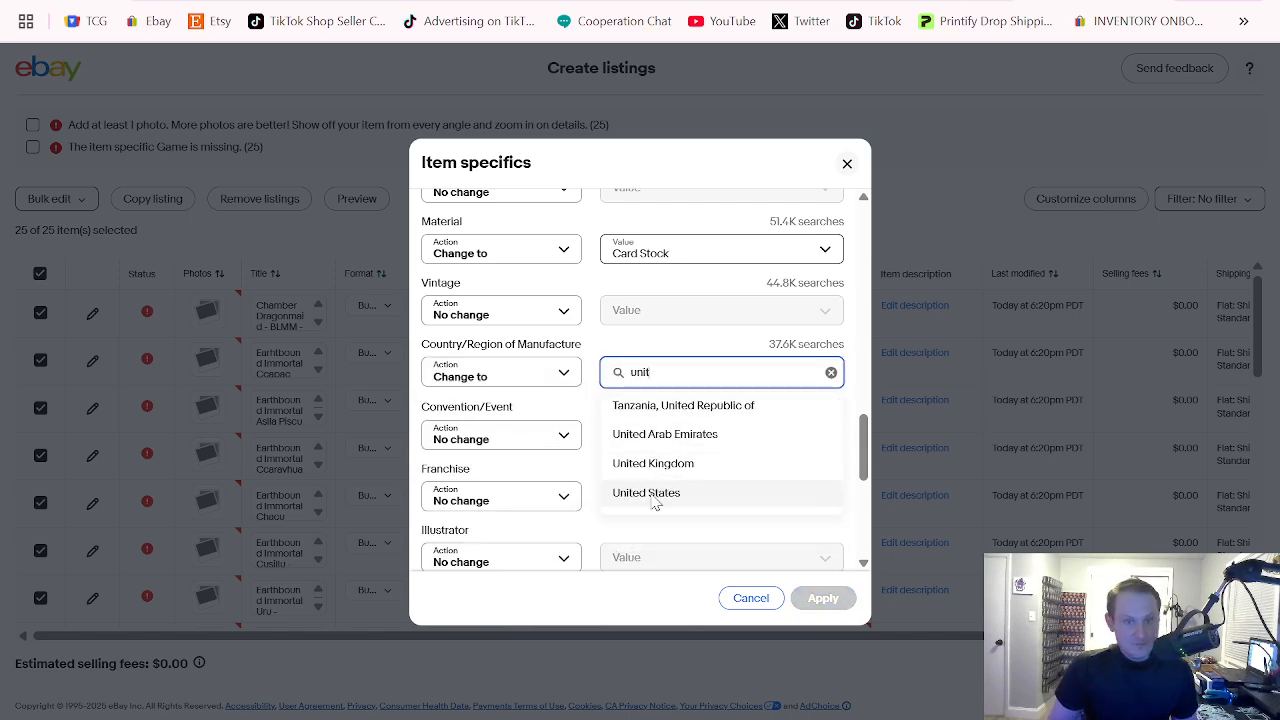
click(648, 493)
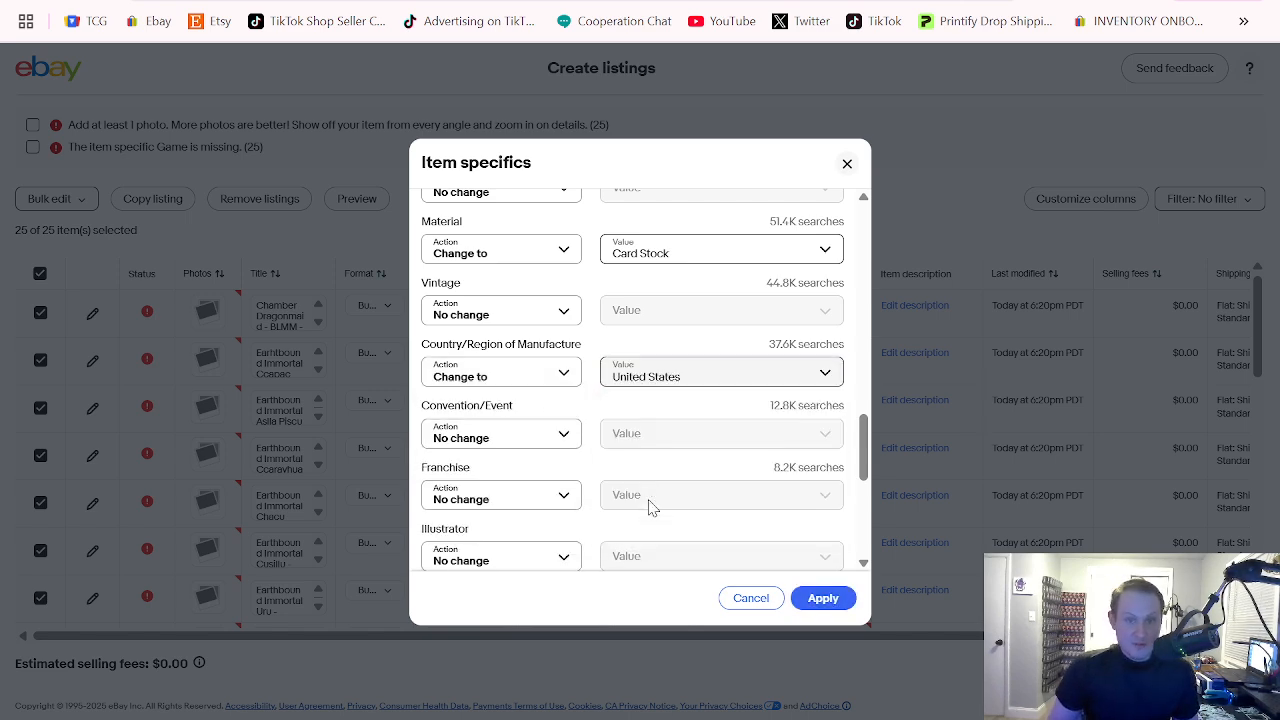
scroll(760, 480, down, 5)
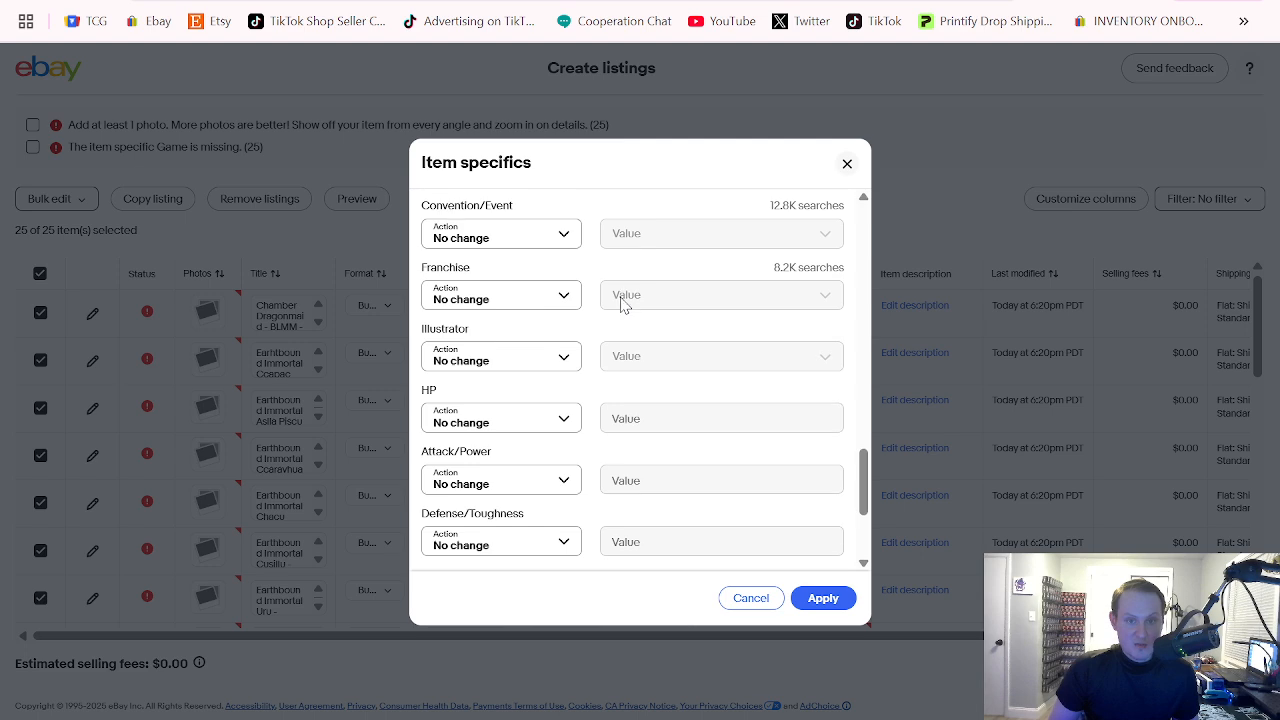
click(831, 599)
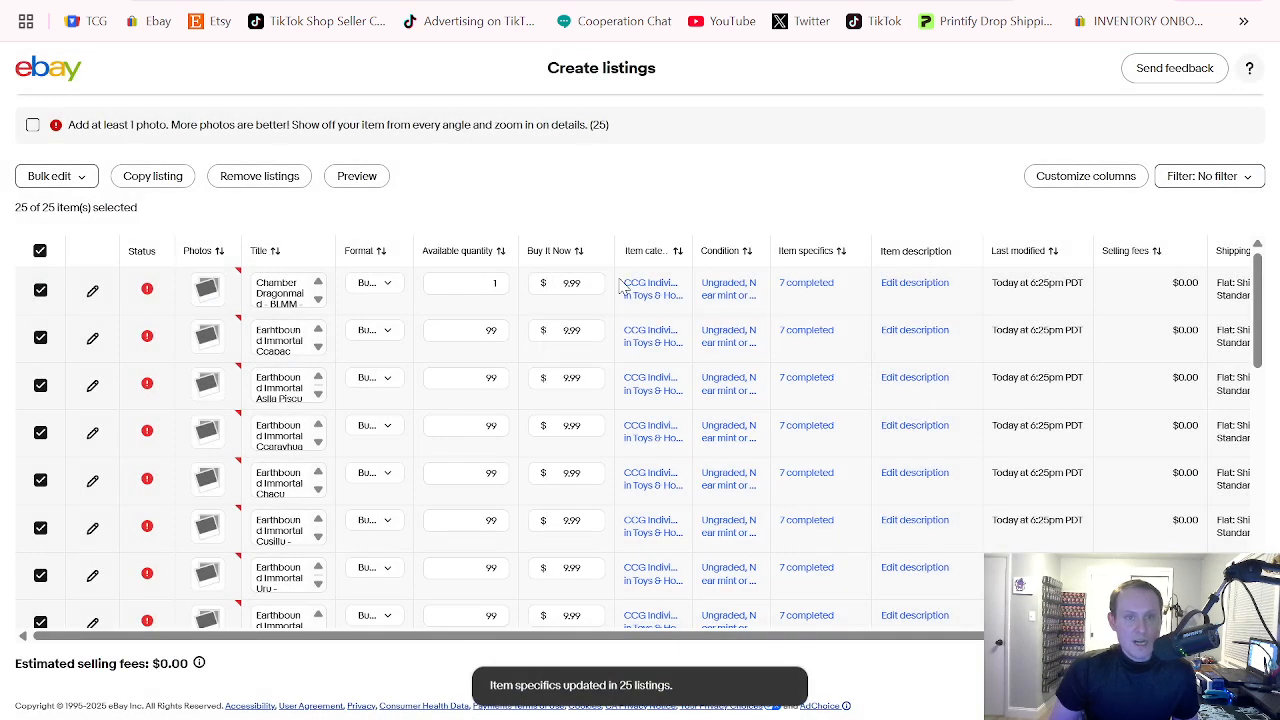
Step: Open the photos dialog of the Chamber Dragonmaid listing, examine the card name, set code and rarity in its title, and close it
click(206, 288)
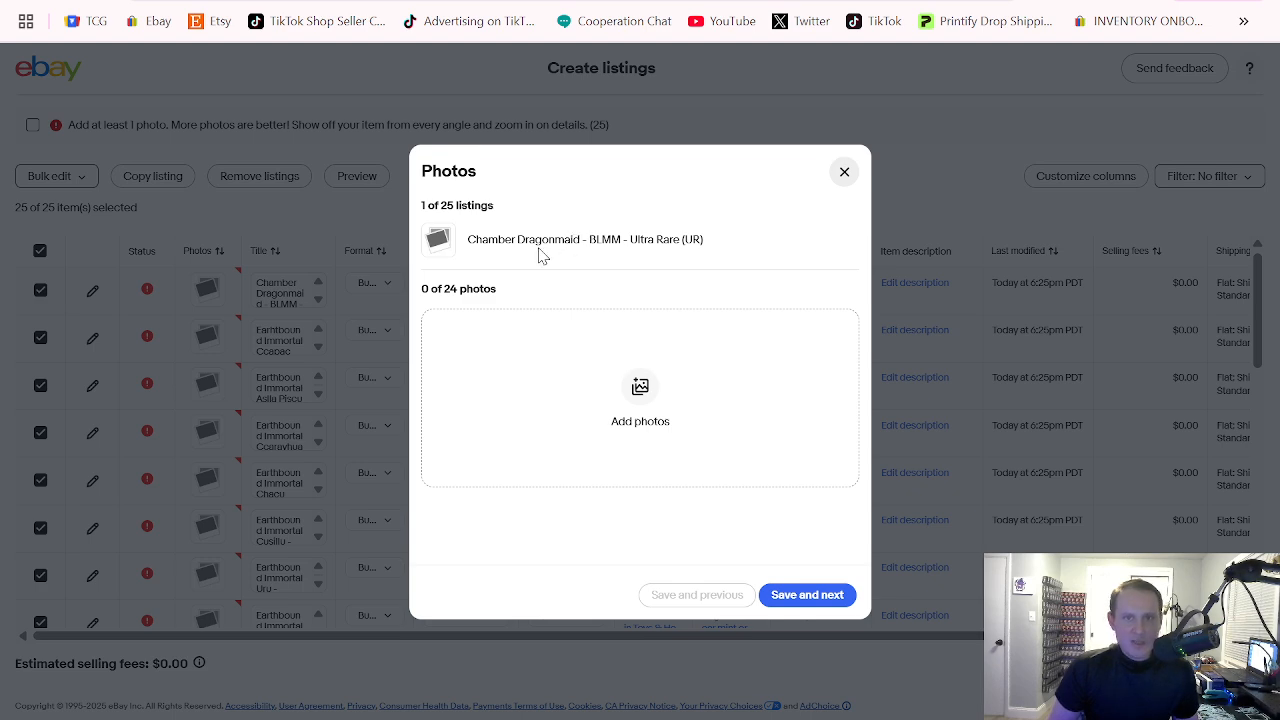
drag(467, 239, 575, 234)
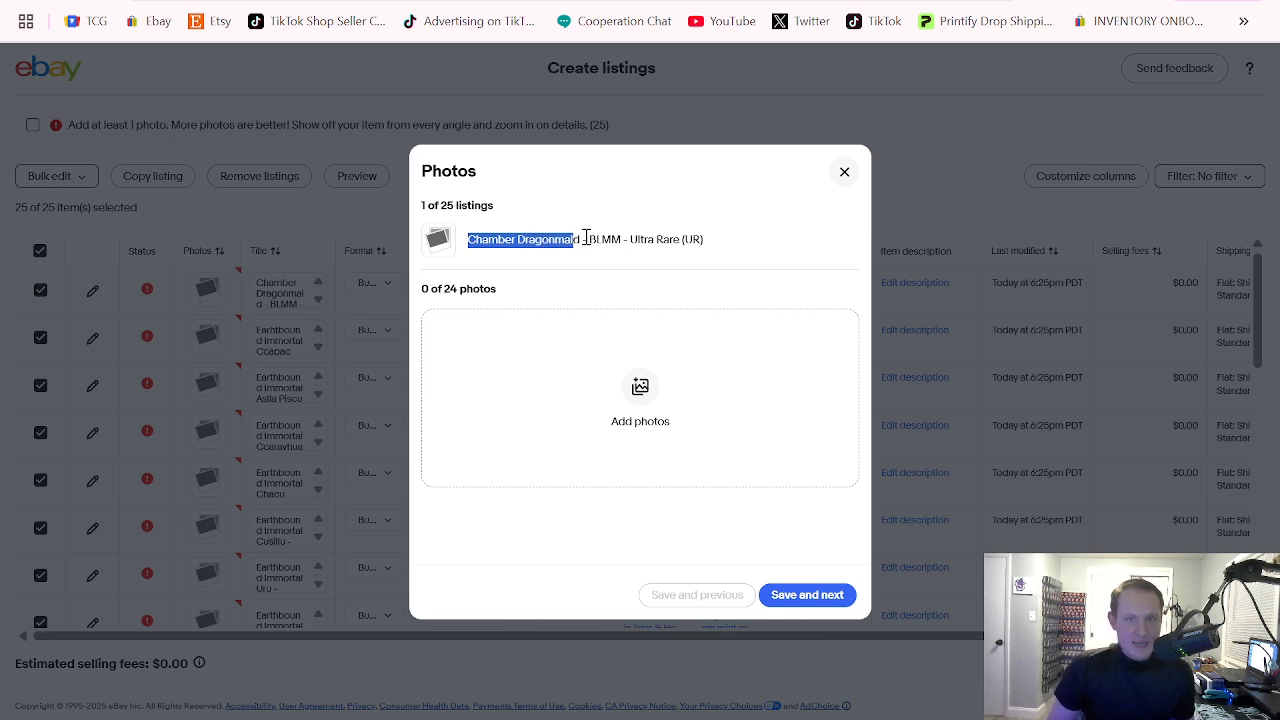
drag(591, 239, 616, 238)
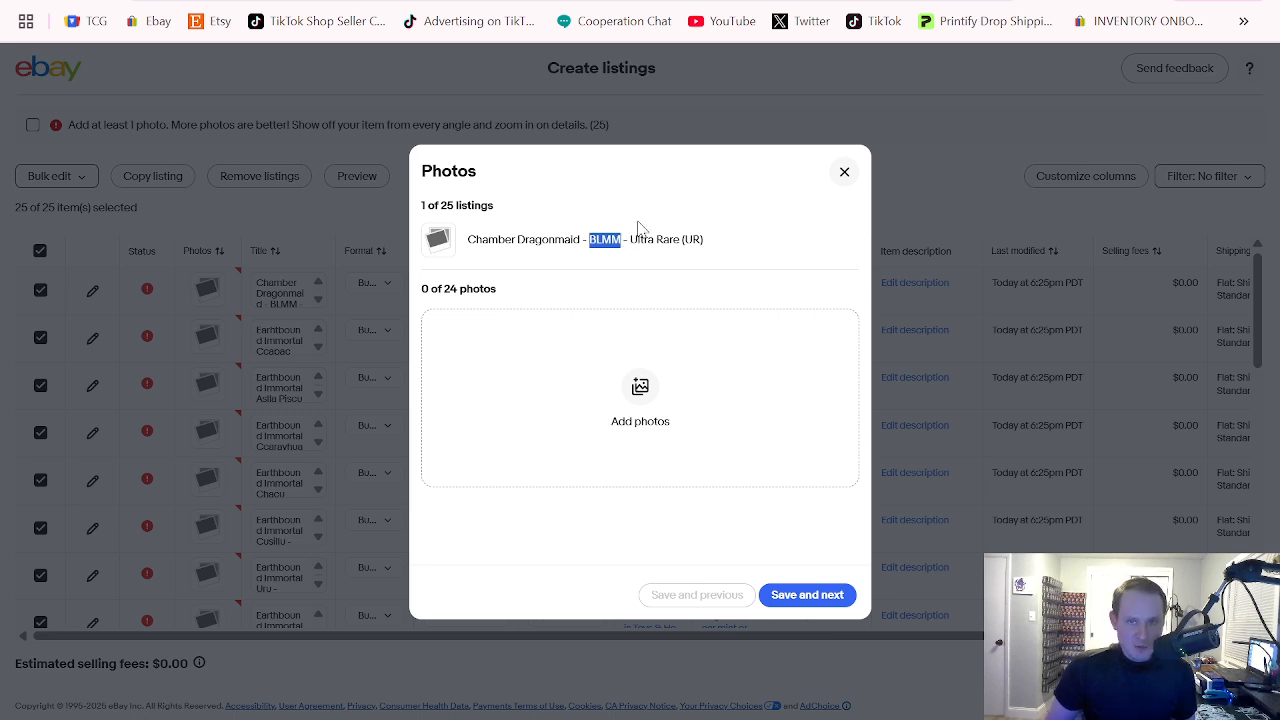
click(641, 228)
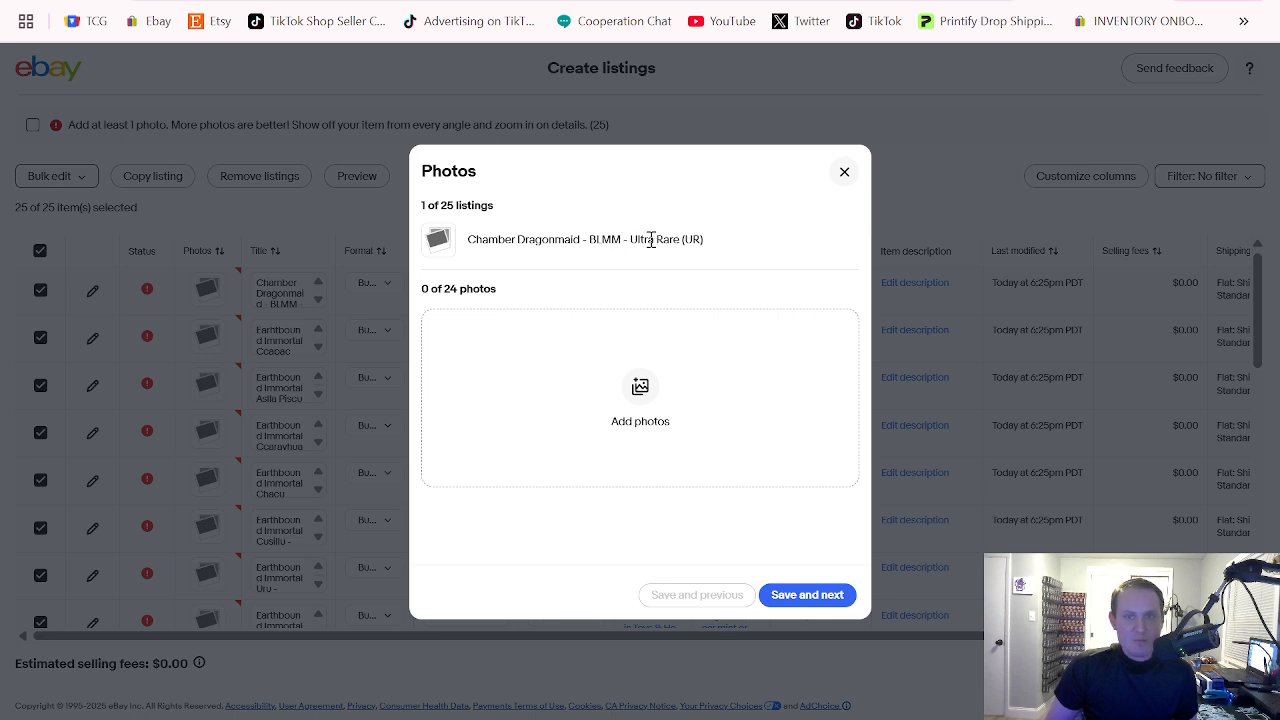
drag(651, 240, 688, 239)
click(723, 238)
click(694, 238)
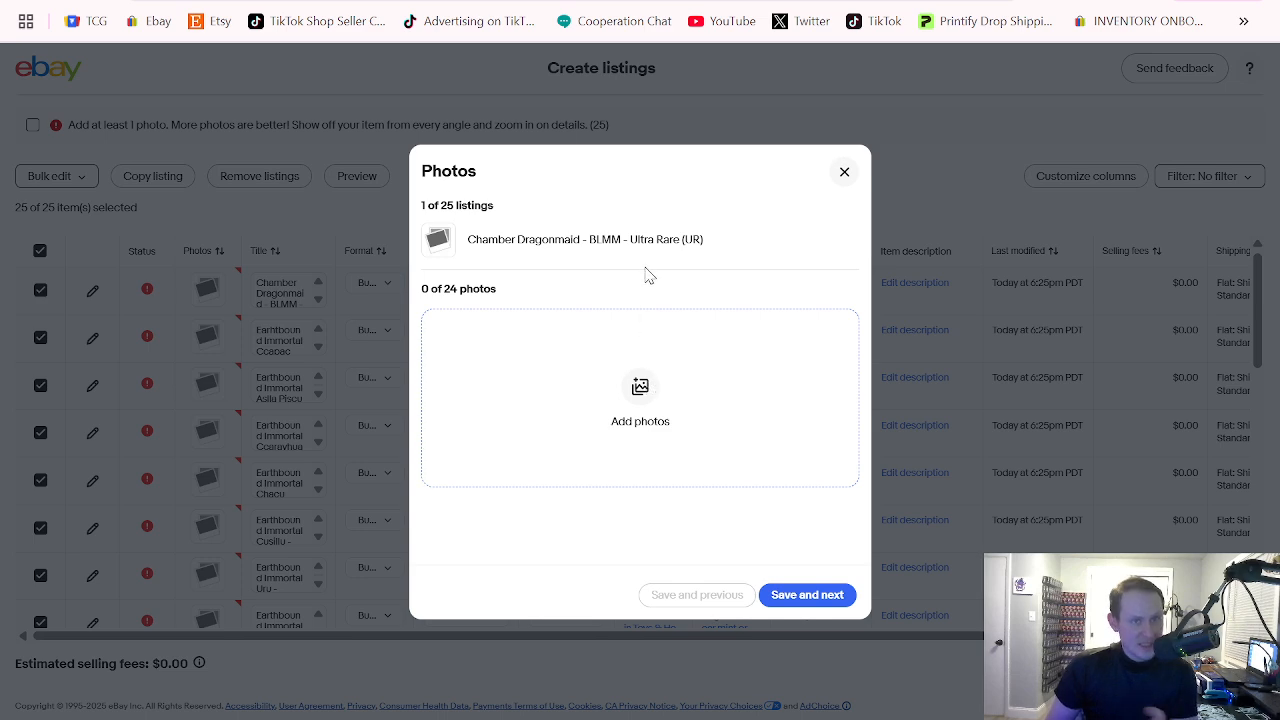
click(843, 176)
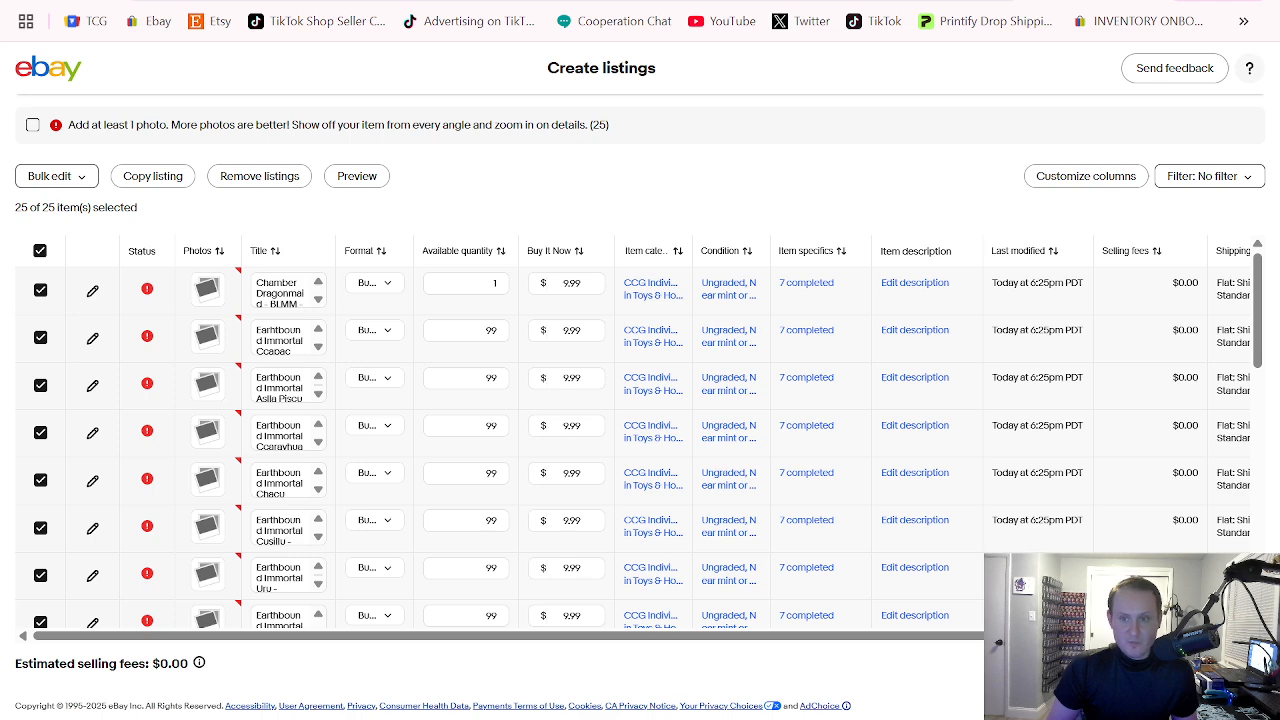
Step: Save all the listings as drafts and return to the drafts overview
click(1100, 663)
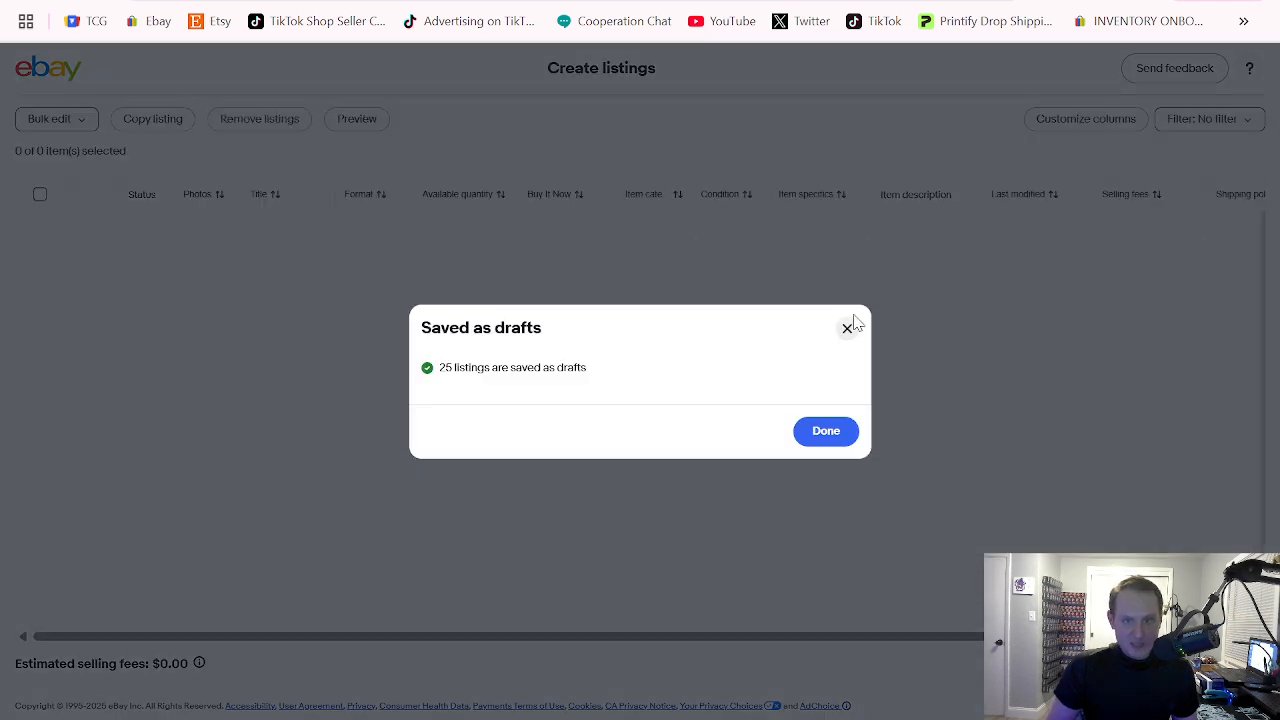
click(826, 436)
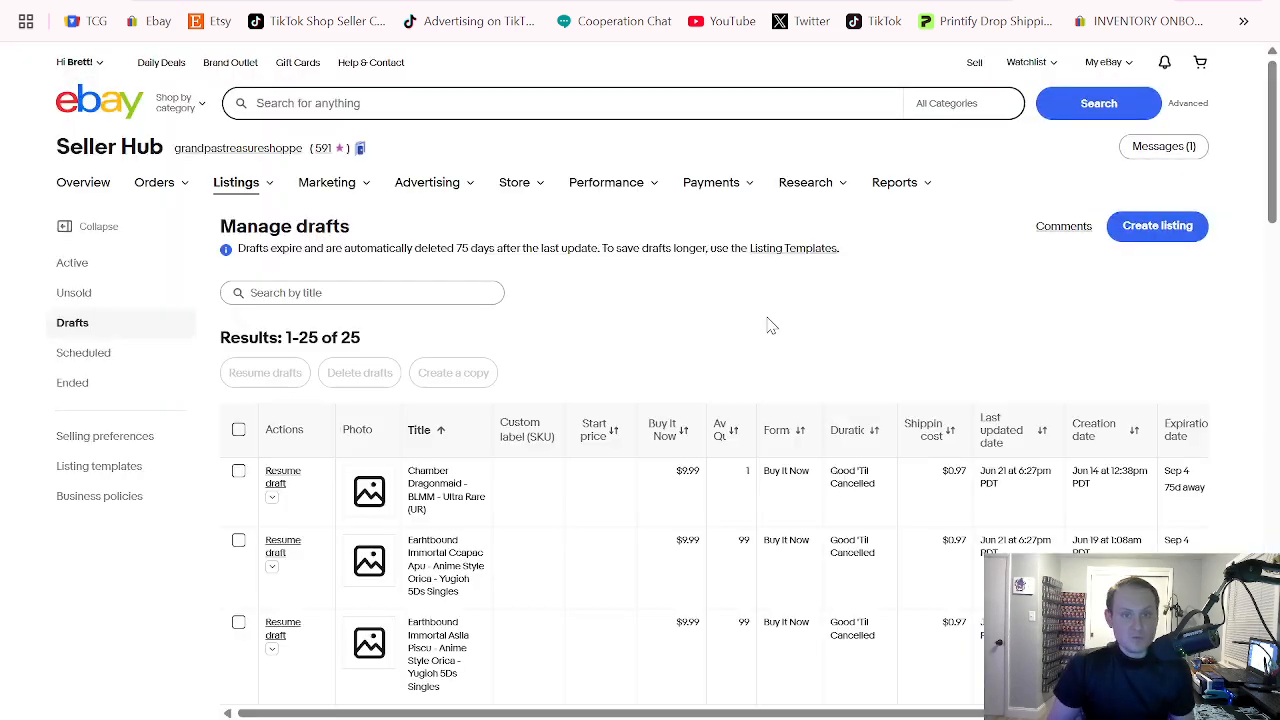
Step: Look over the saved drafts and search them by title for "BLMM"
scroll(726, 240, down, 1)
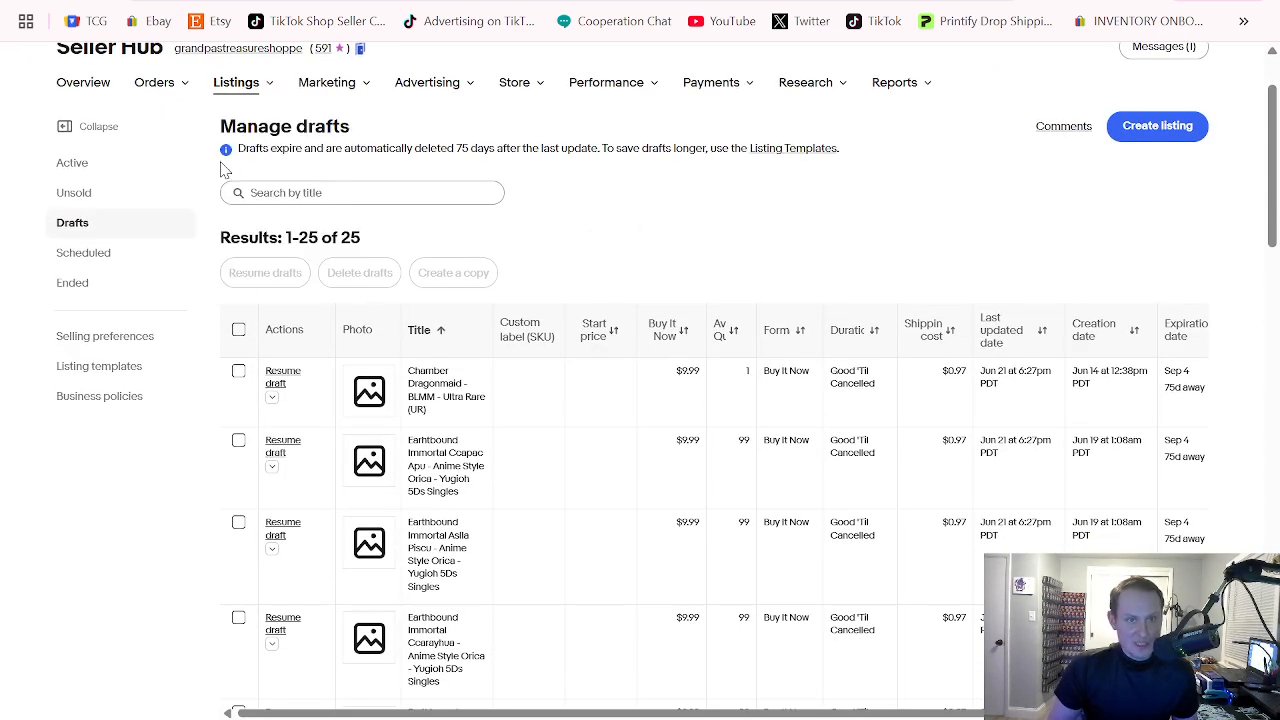
scroll(680, 197, down, 1)
scroll(517, 213, up, 1)
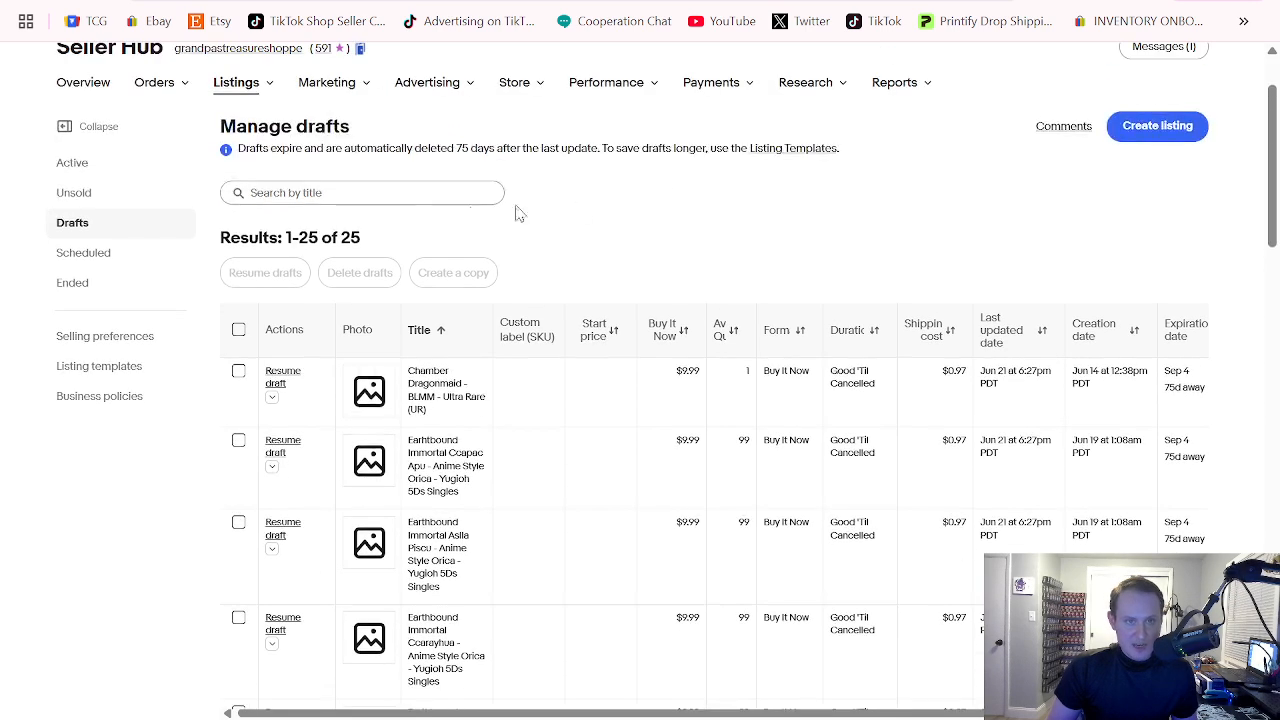
click(289, 186)
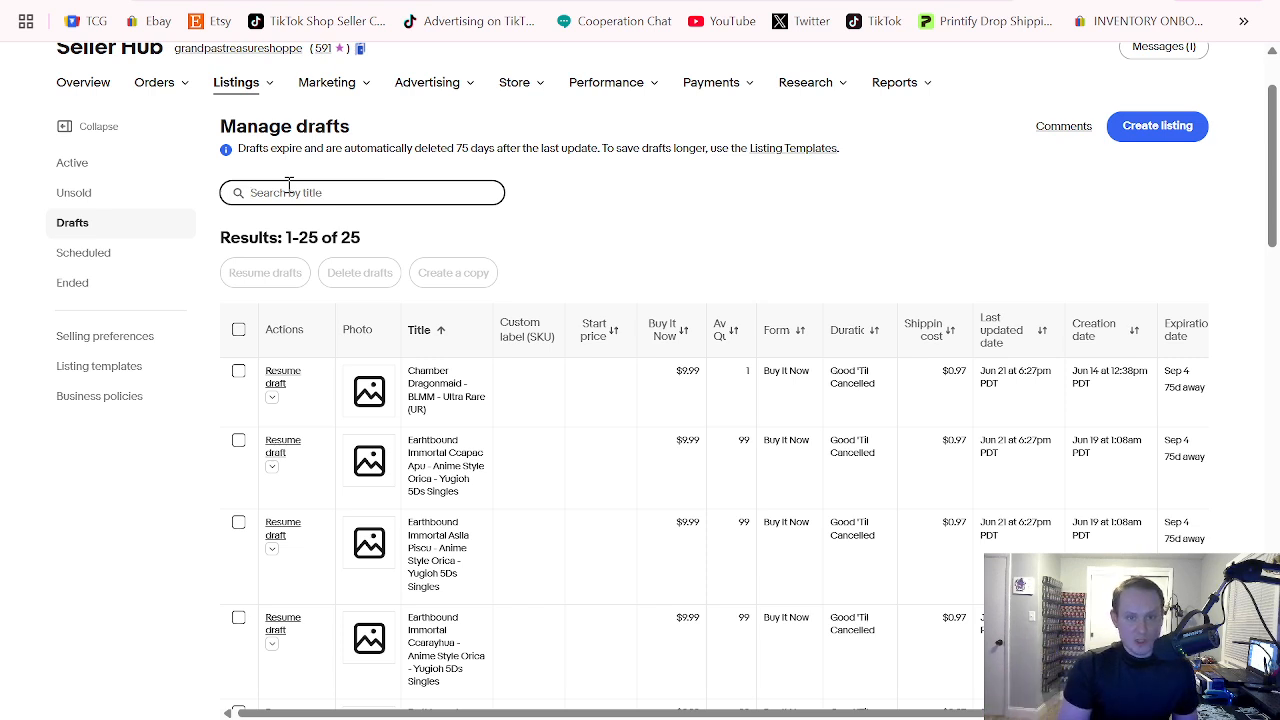
text(B)
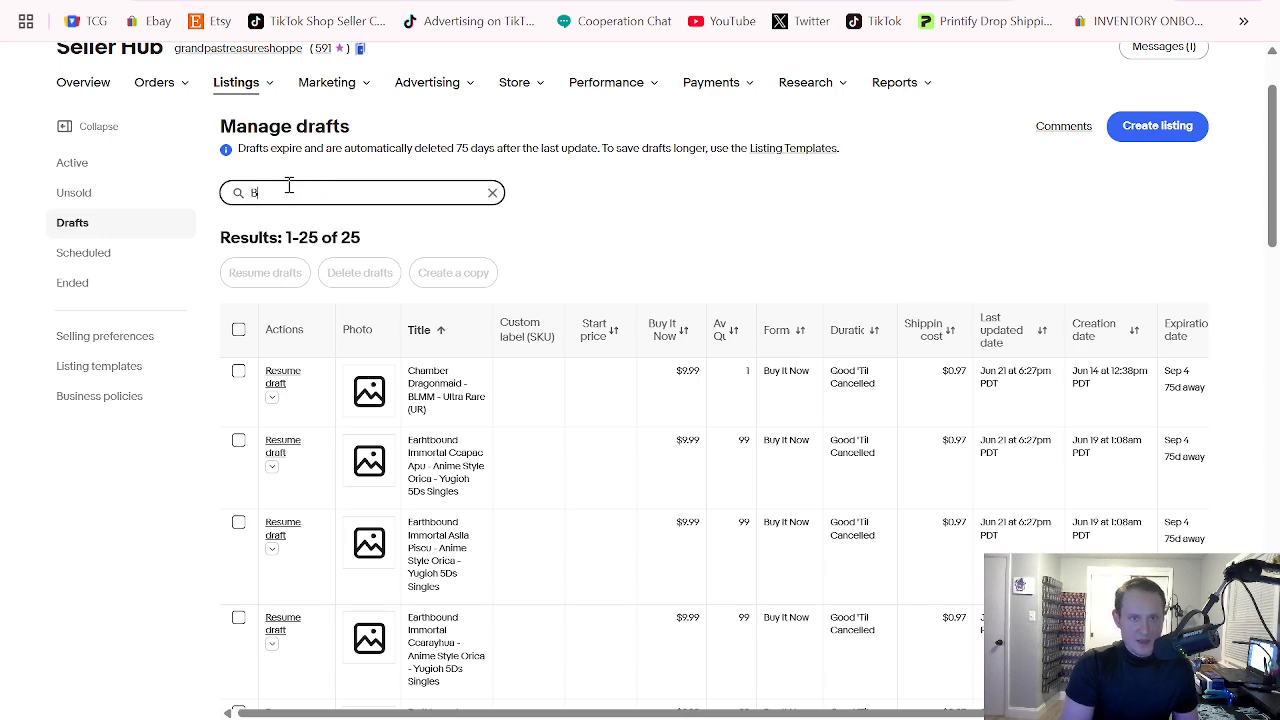
text(LMM)
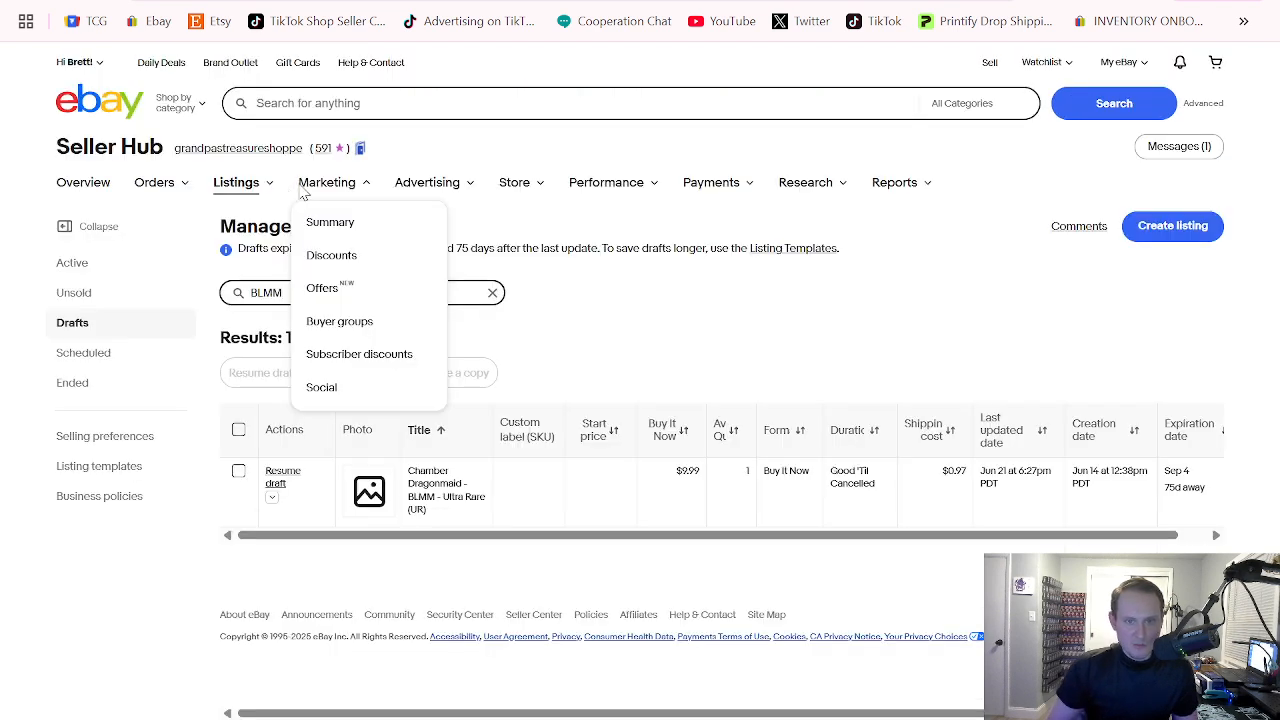
click(792, 358)
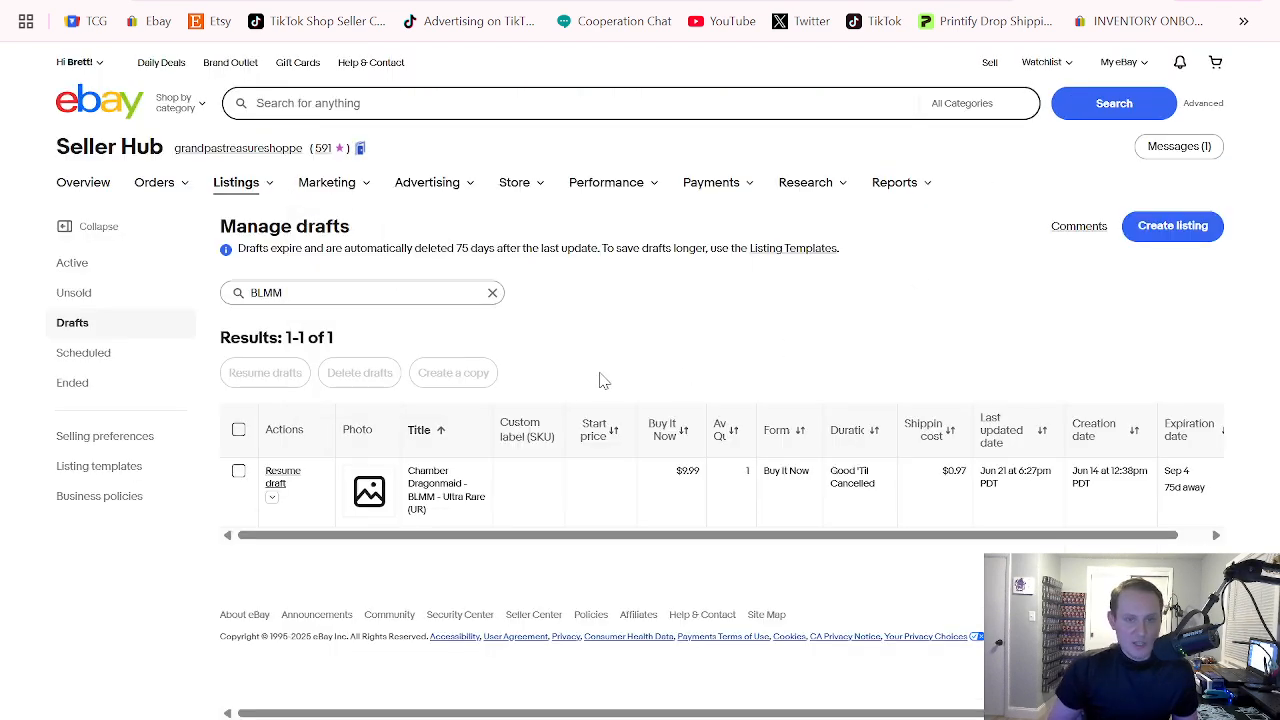
Step: Clear the title search to look through the full drafts list, and search the drafts by title for "BLMM" again
click(492, 293)
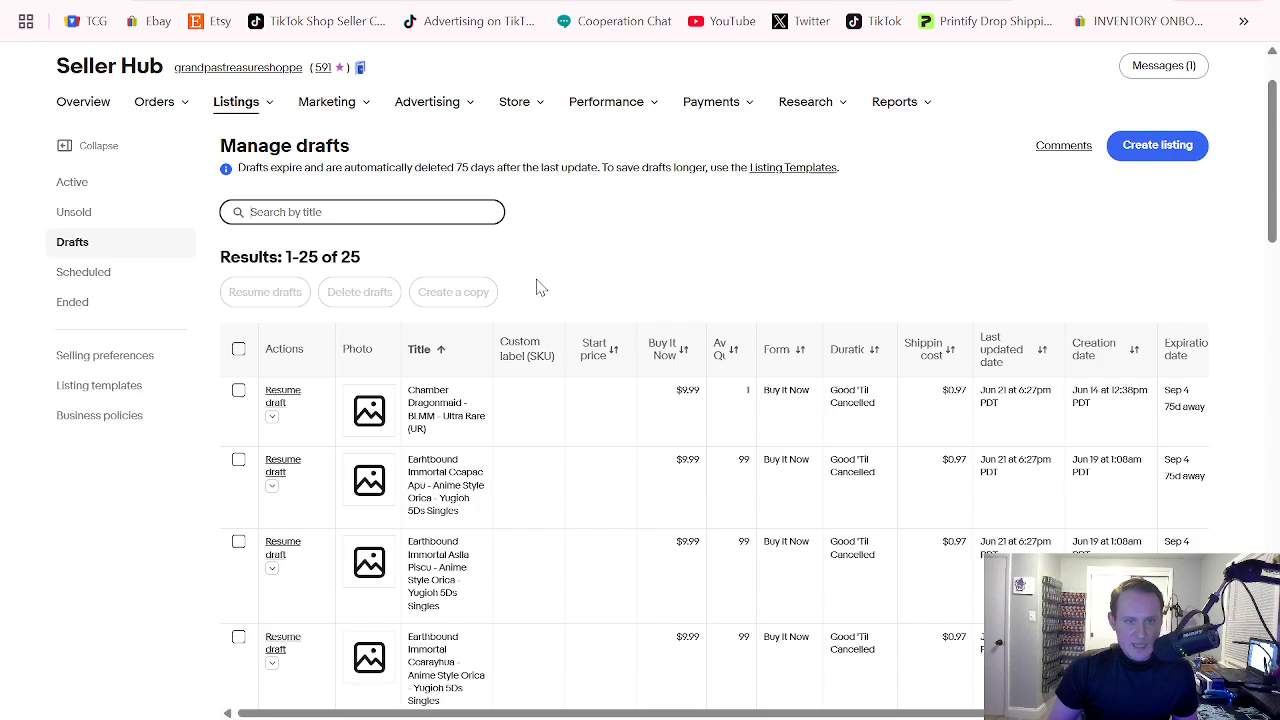
scroll(543, 420, down, 6)
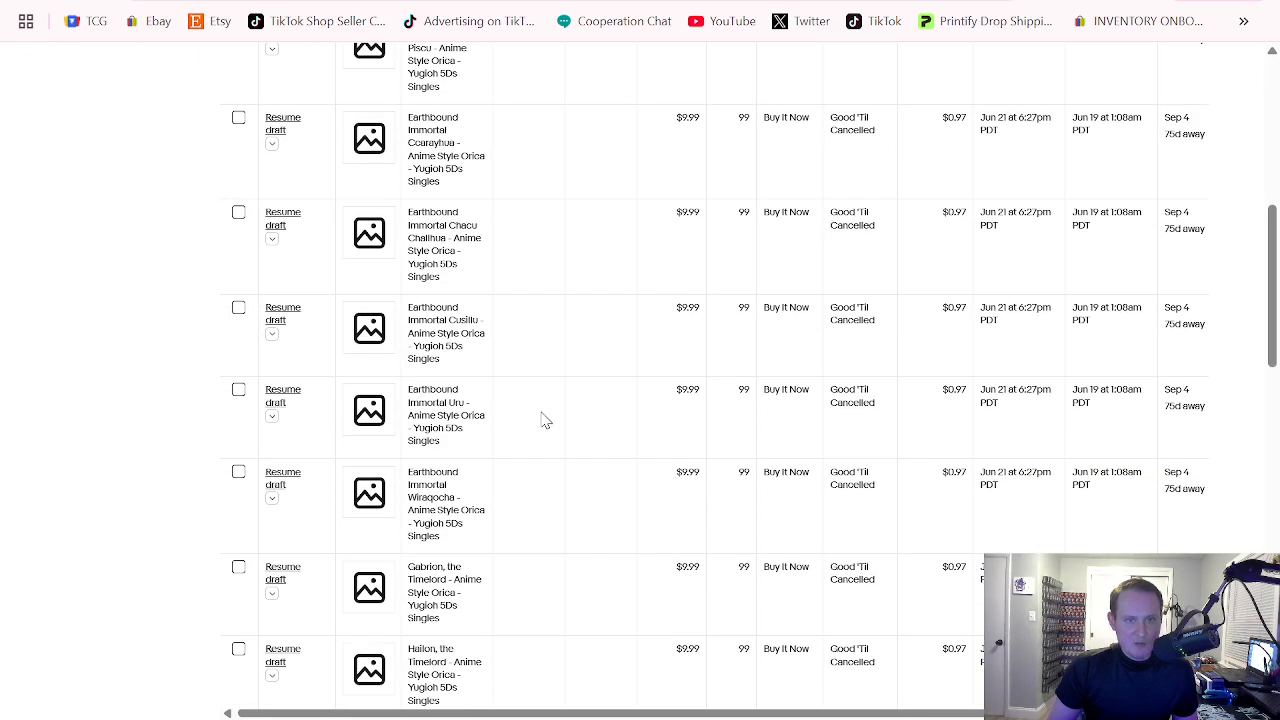
scroll(545, 476, up, 10)
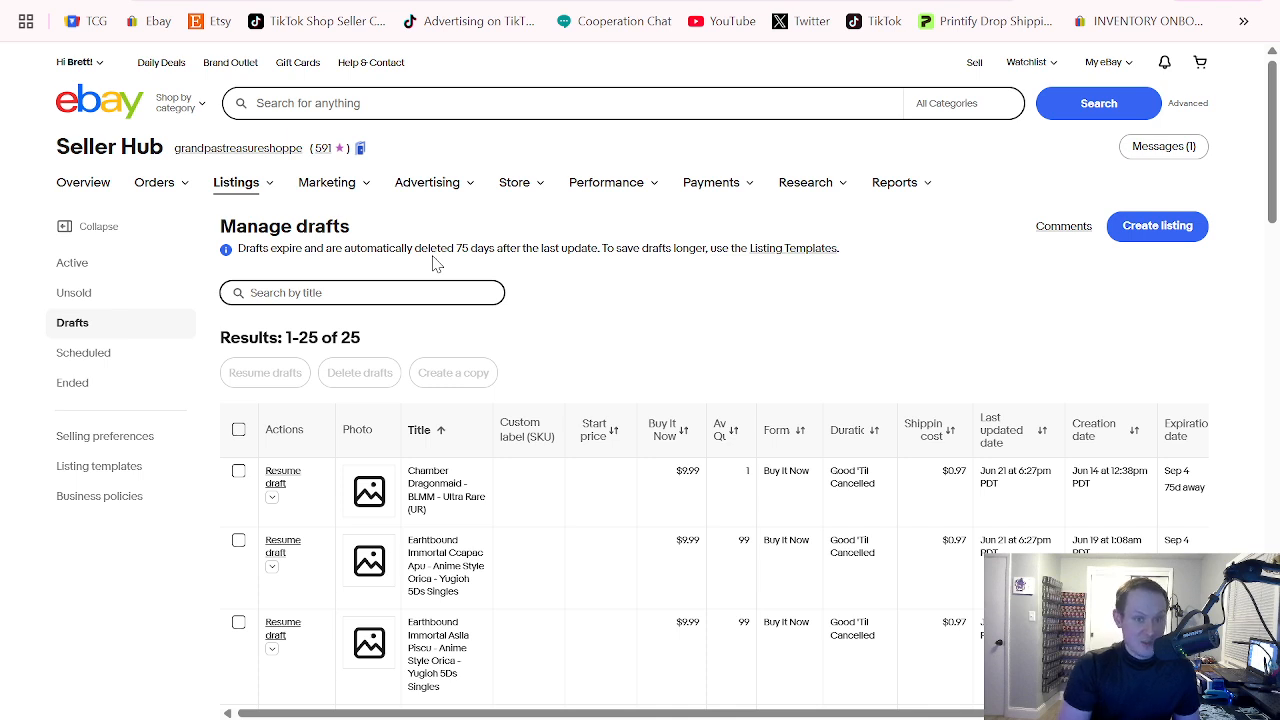
text(BLMM)
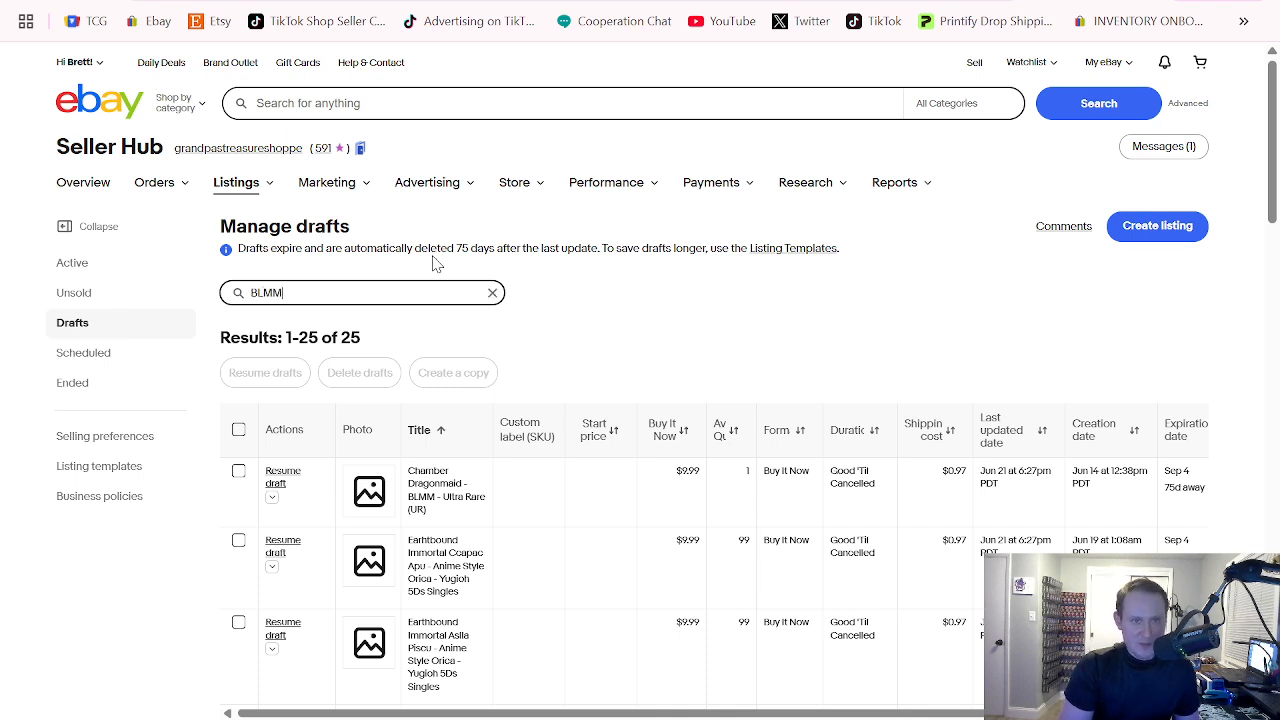
key(Return)
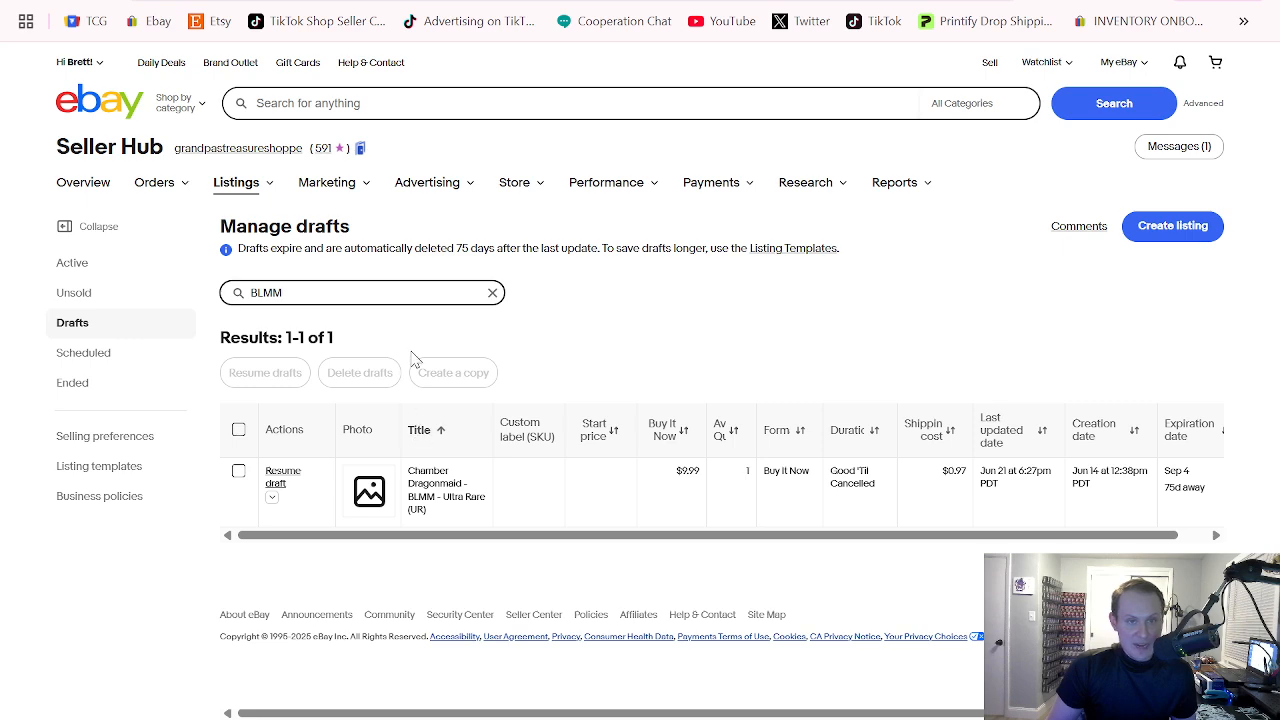
Step: Remove the "BLMM" title search and review the titles and prices in the complete list of drafts
click(492, 293)
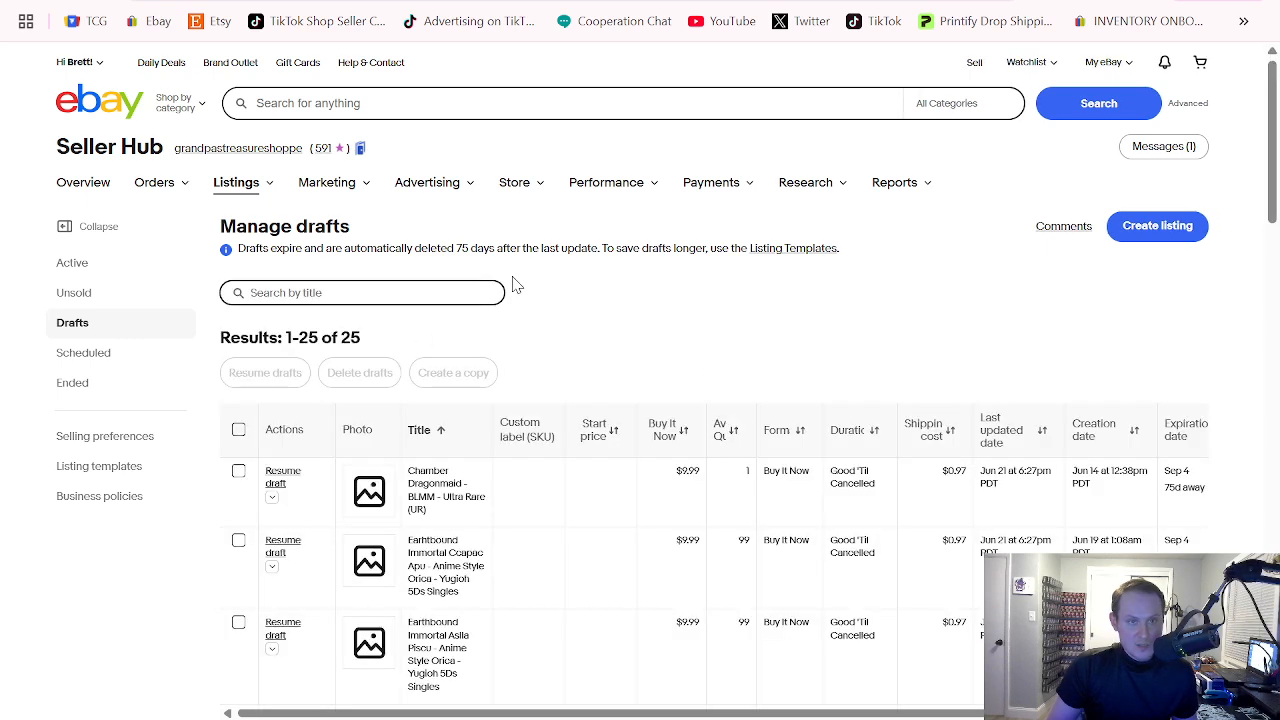
scroll(514, 280, down, 2)
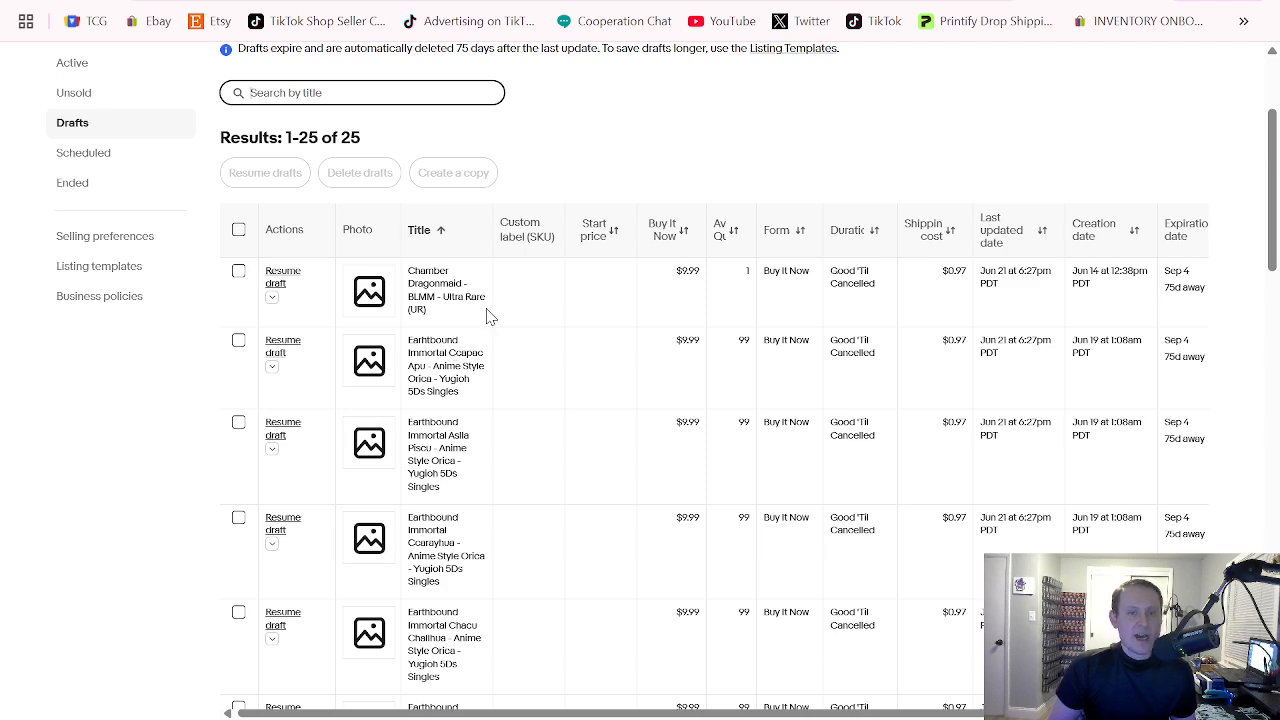
scroll(546, 240, down, 2)
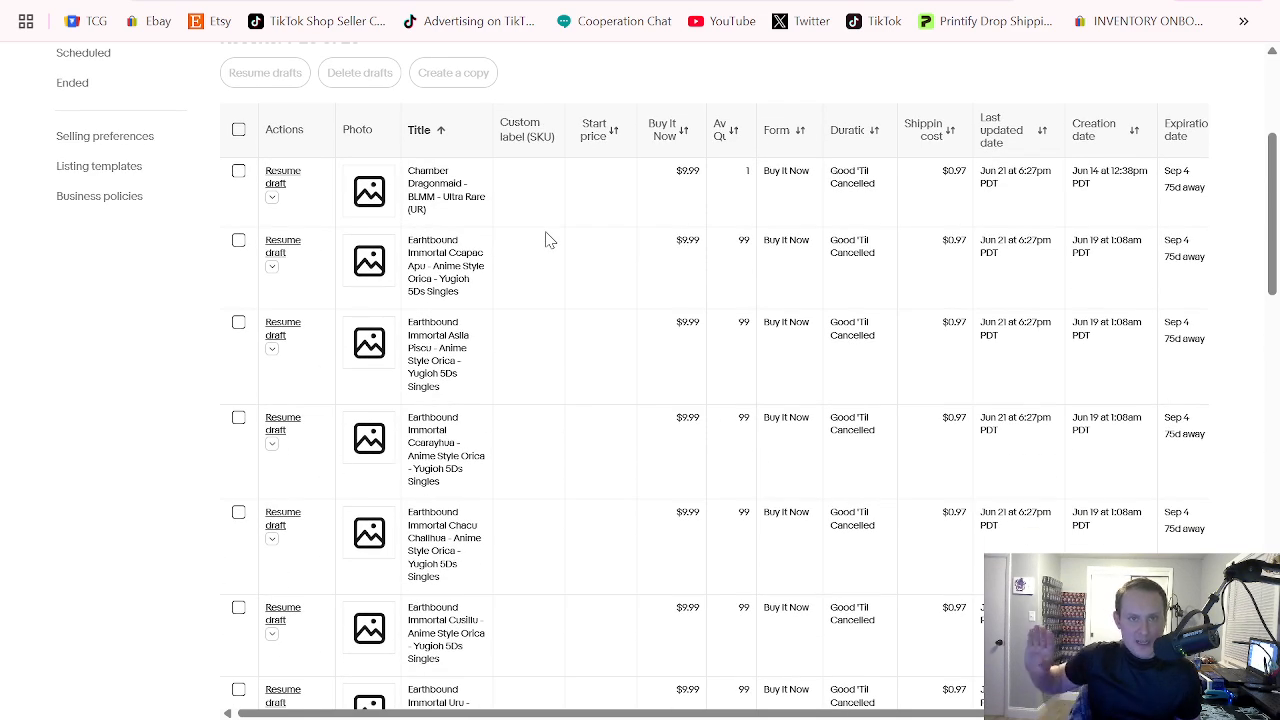